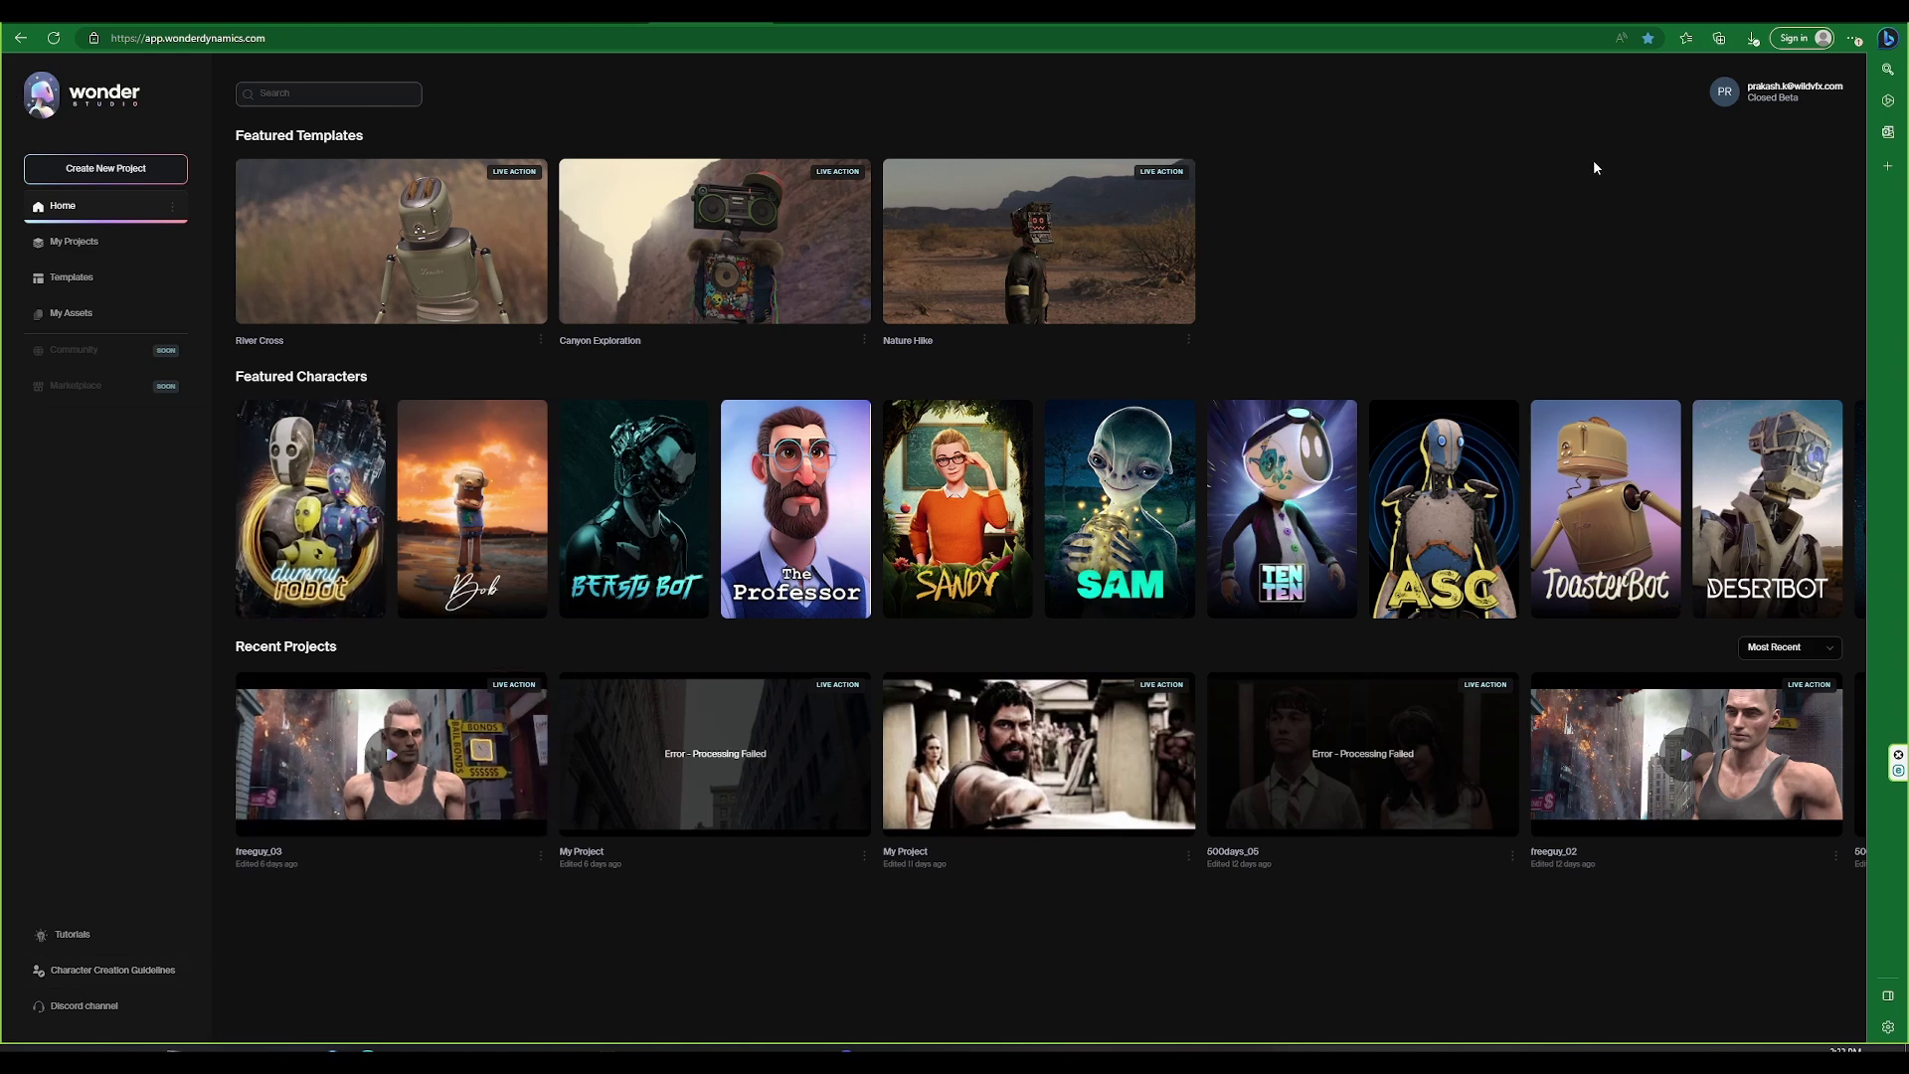
Open the user settings from the account menu, then close them again
click(1722, 104)
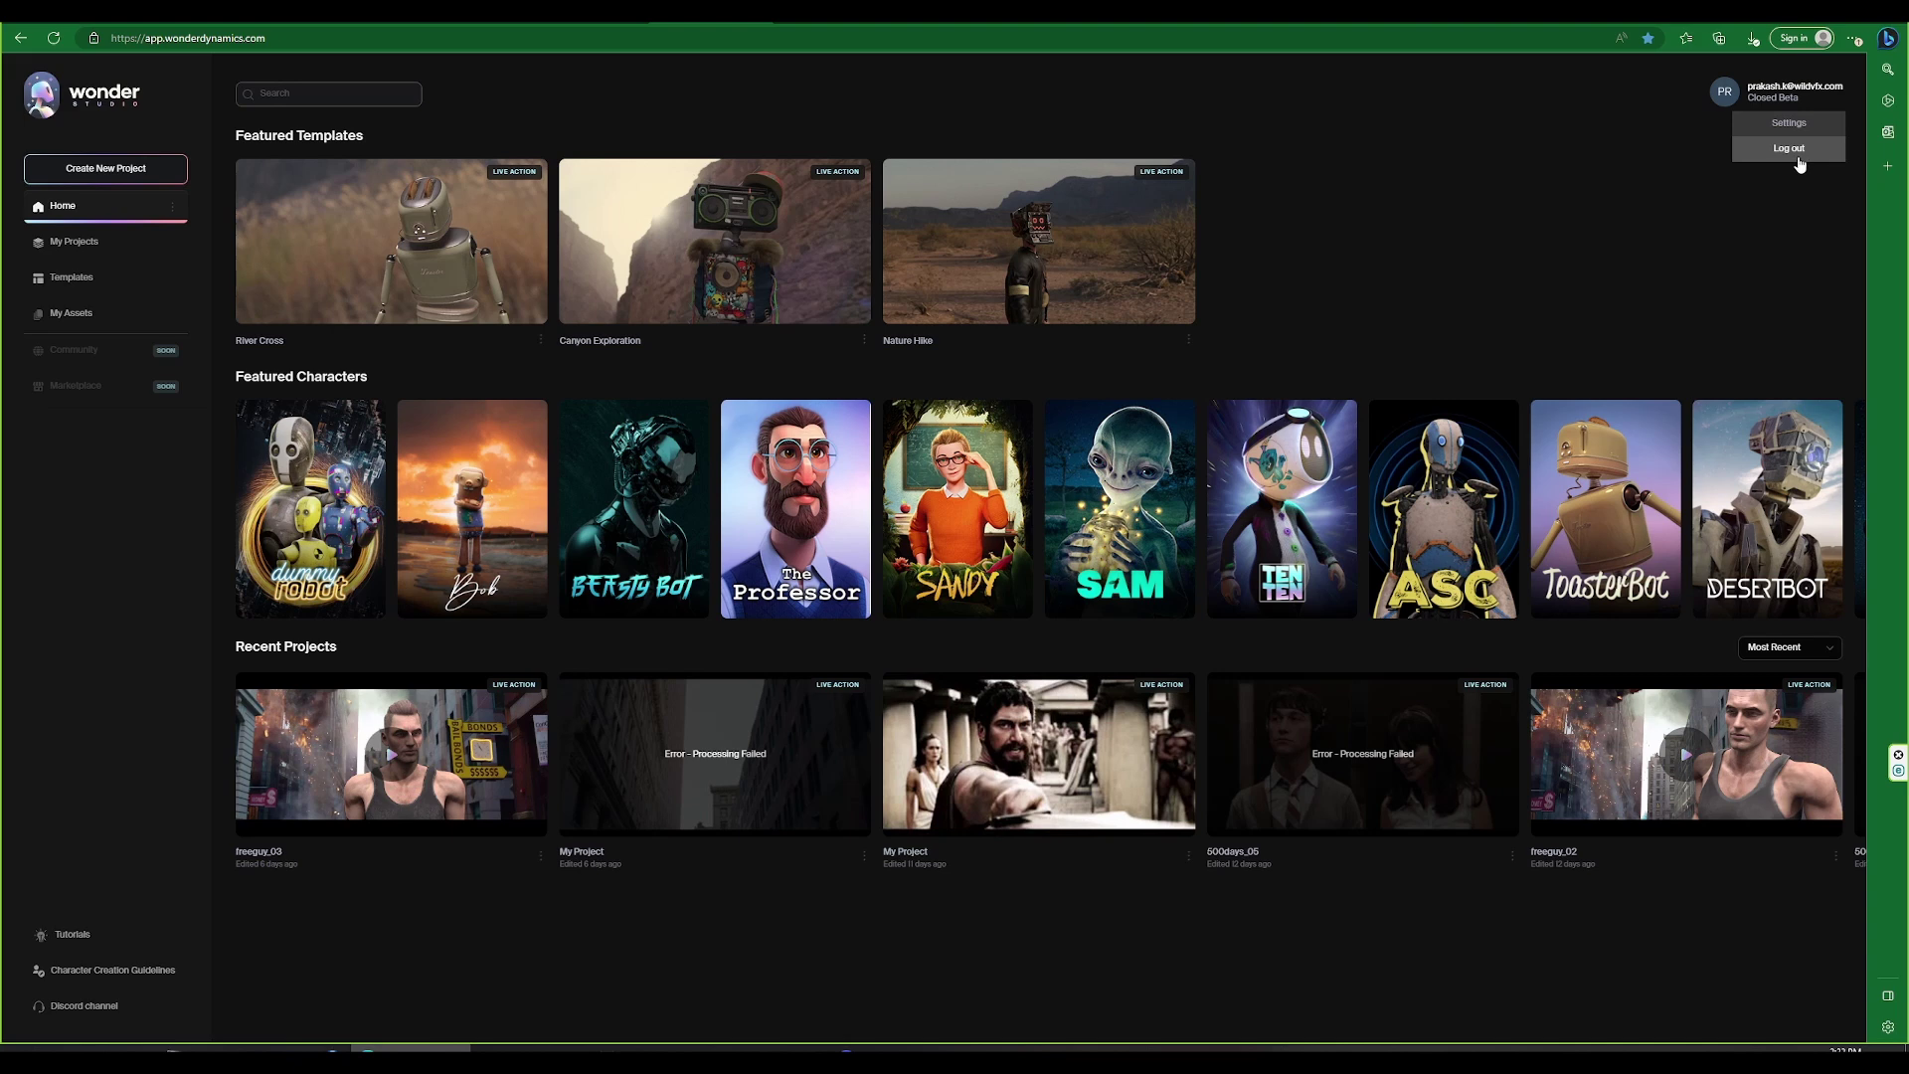
click(1784, 122)
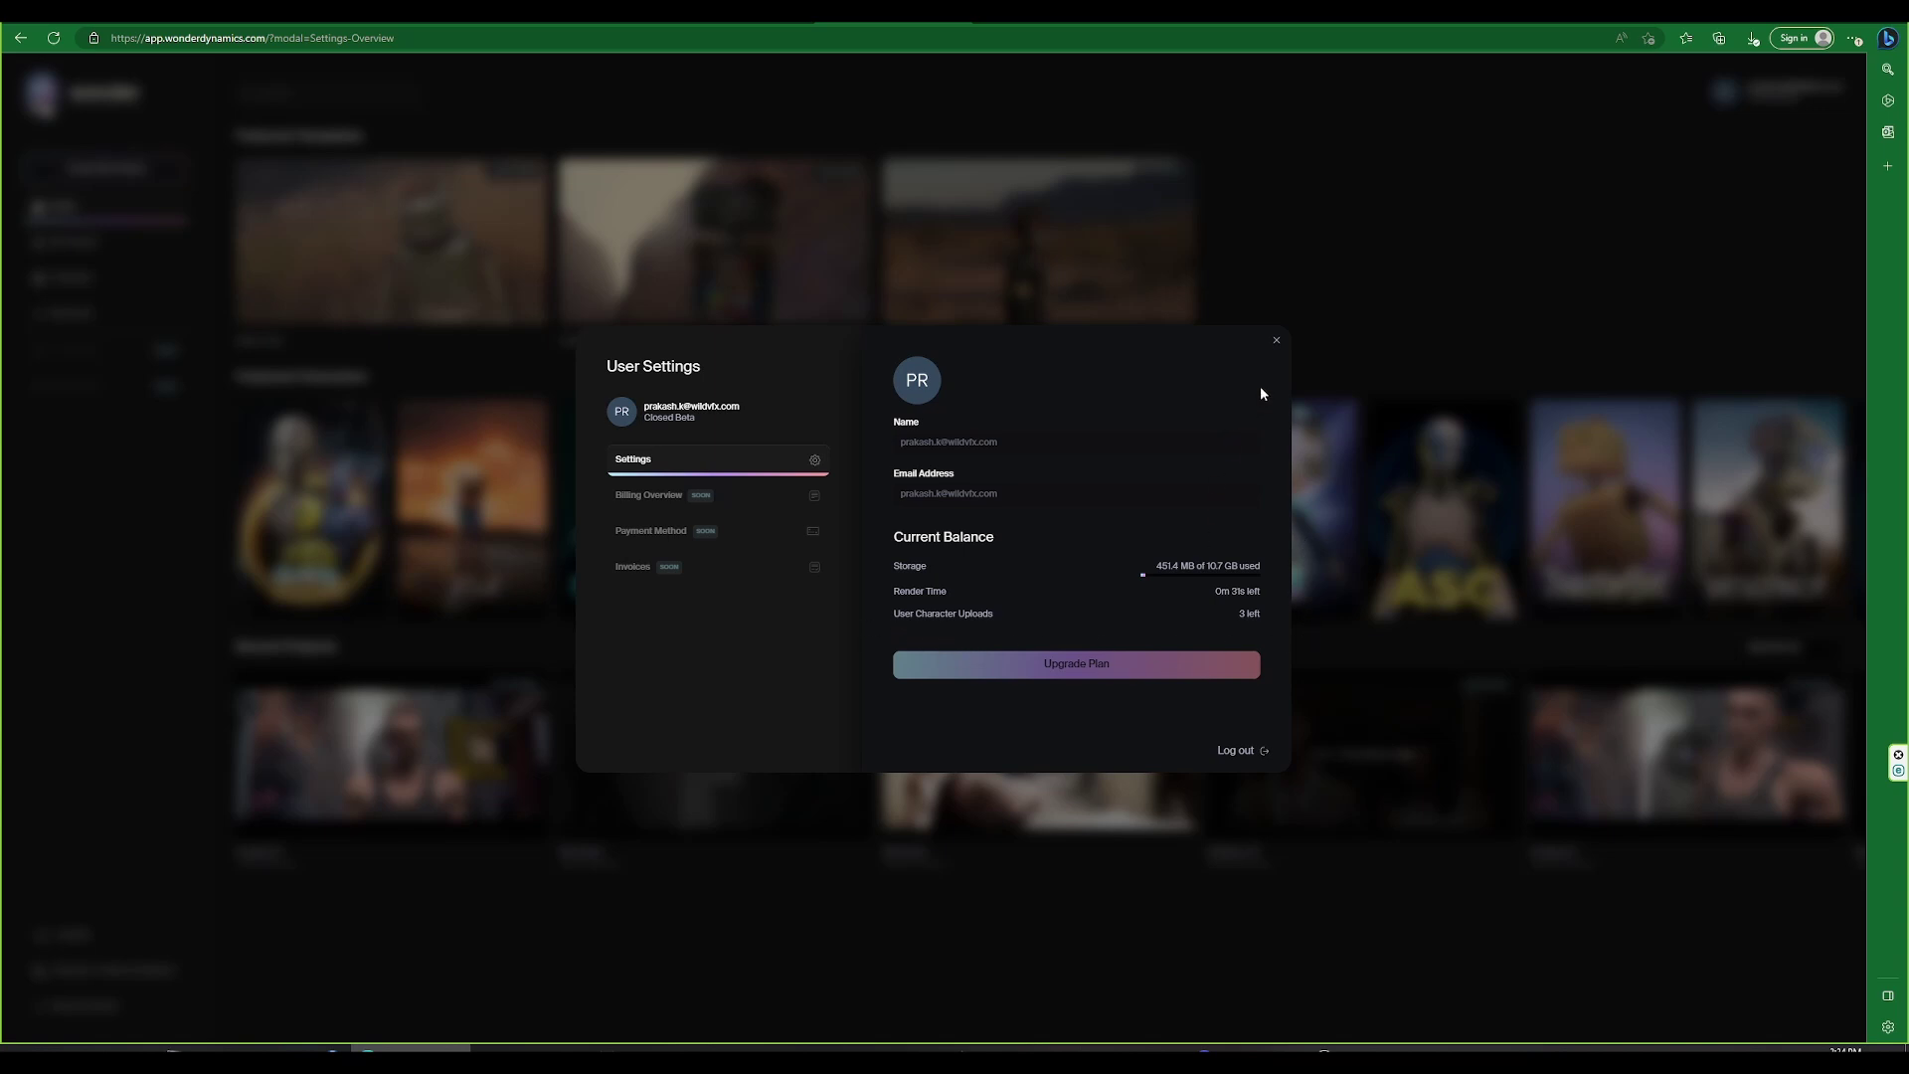
click(1274, 344)
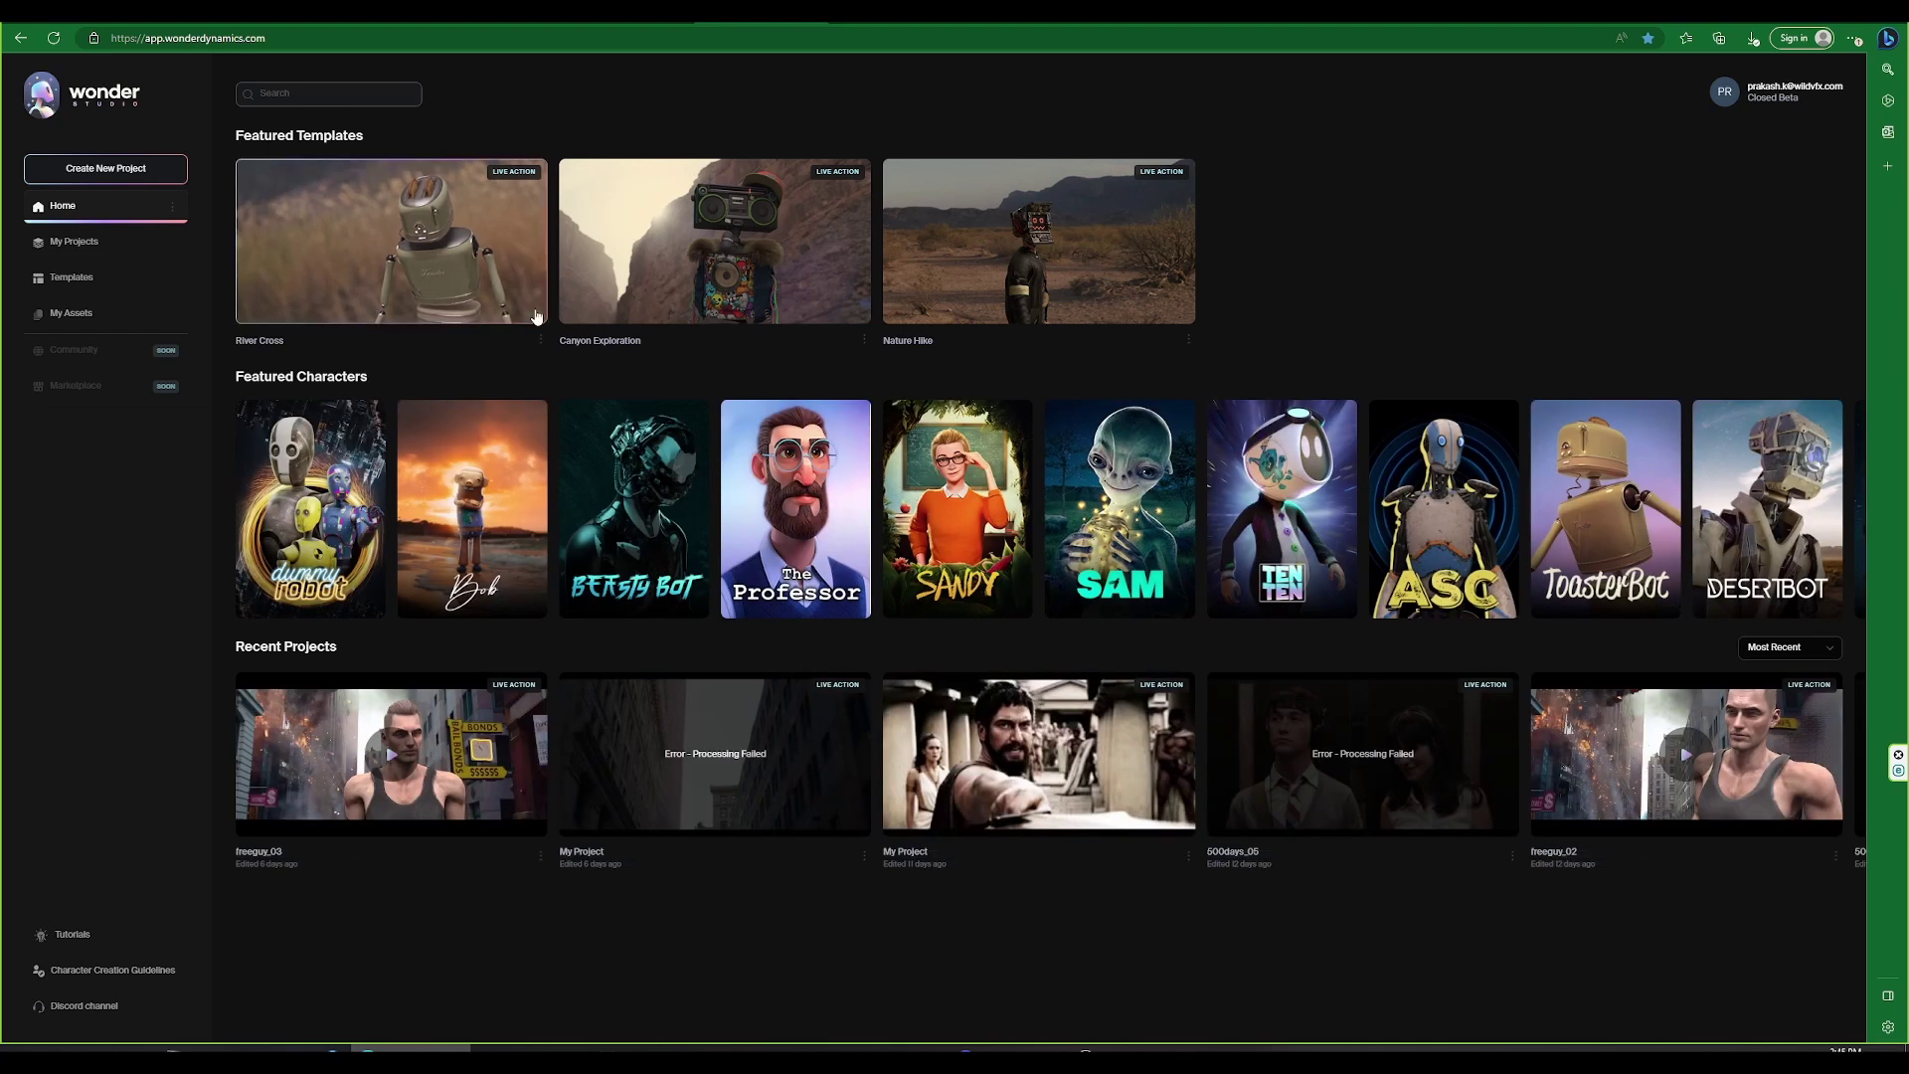
Preview the River Cross and Nature Hike templates, closing each preview afterwards
click(420, 254)
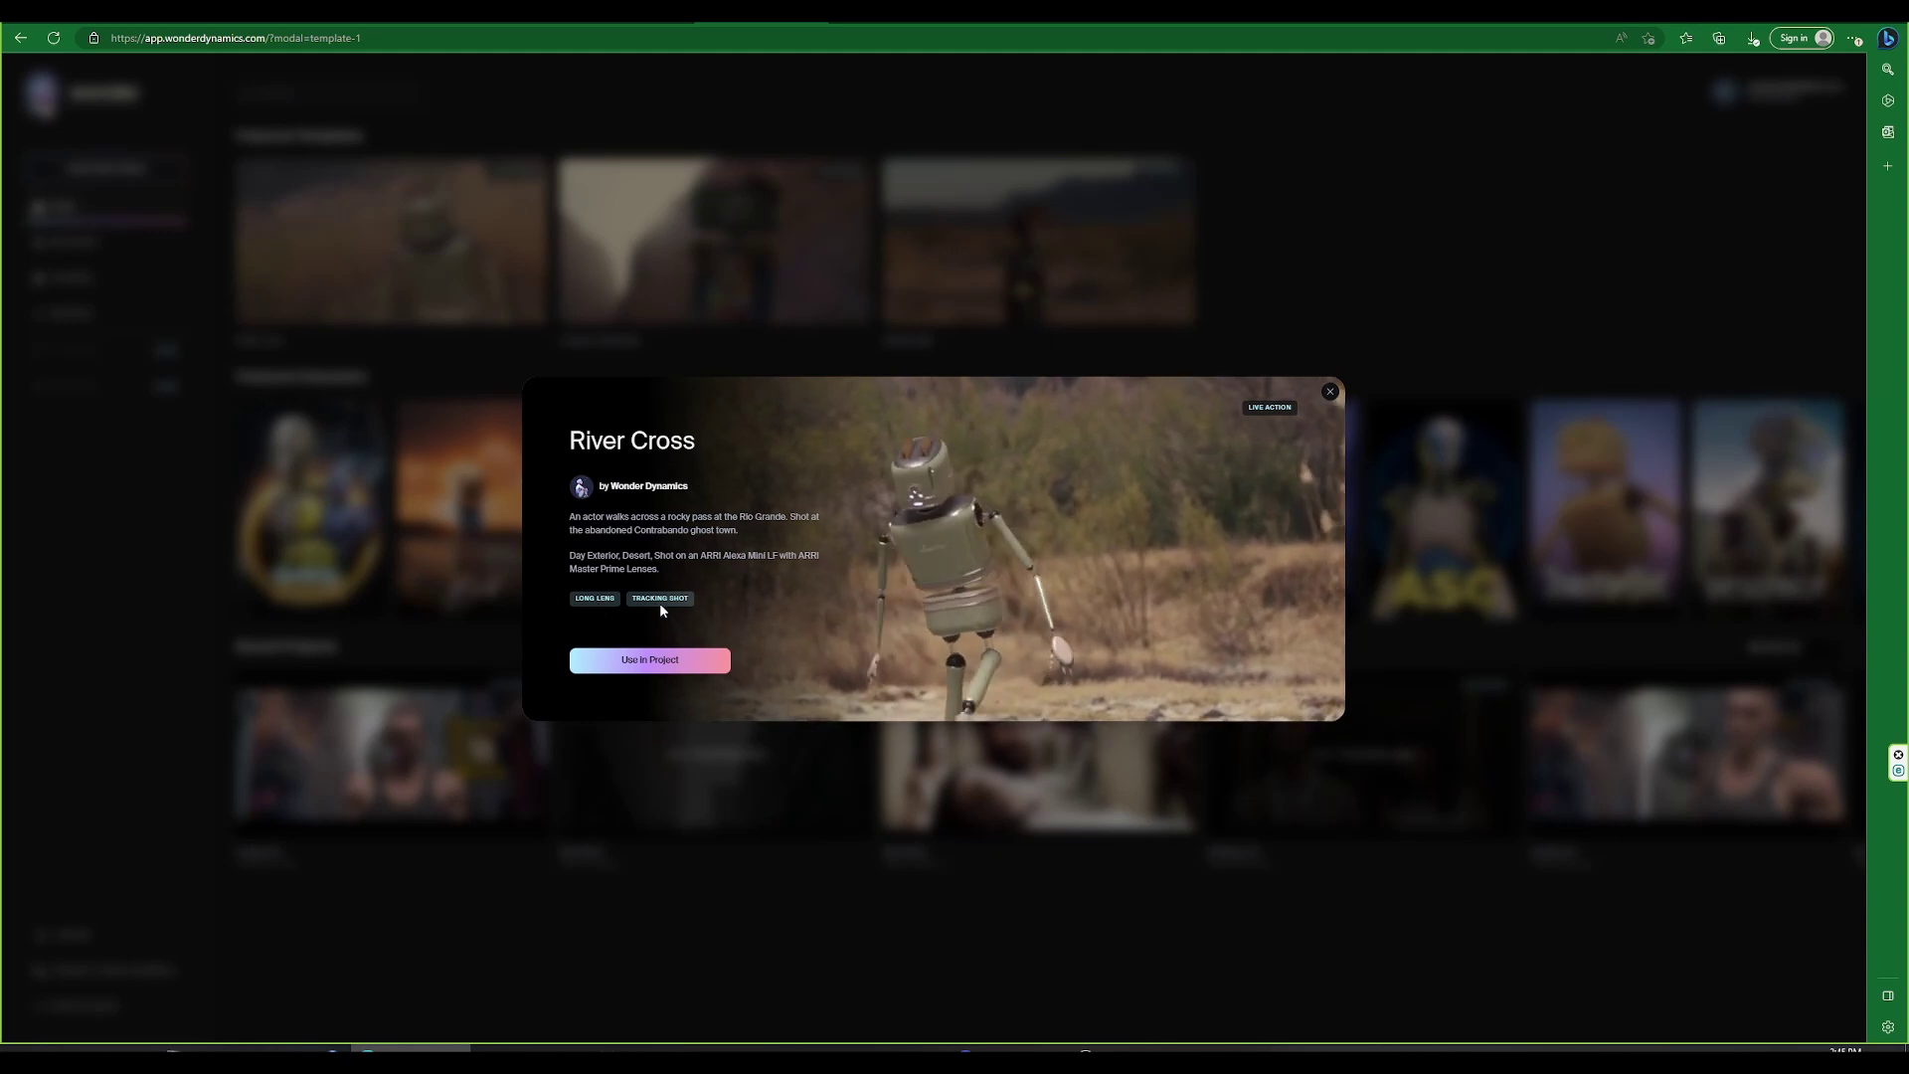
click(1258, 316)
click(1035, 255)
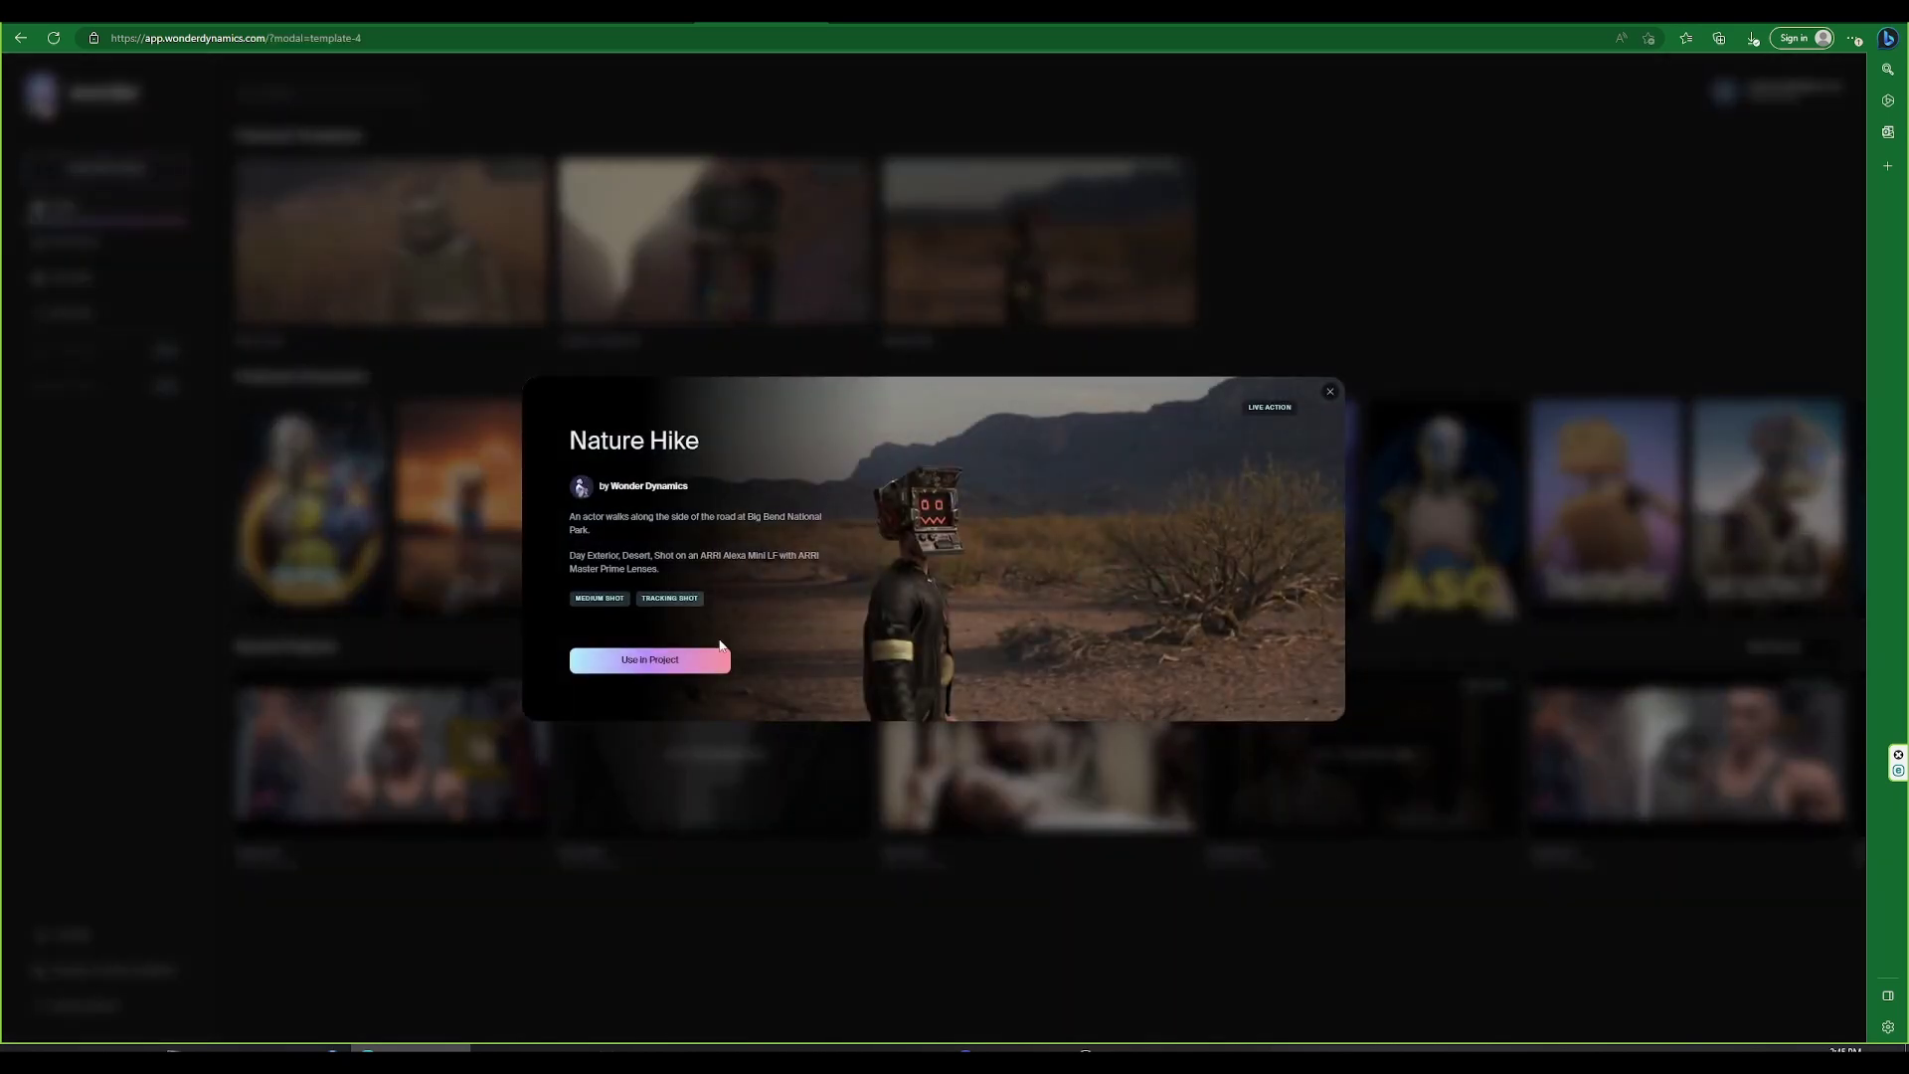
click(1308, 235)
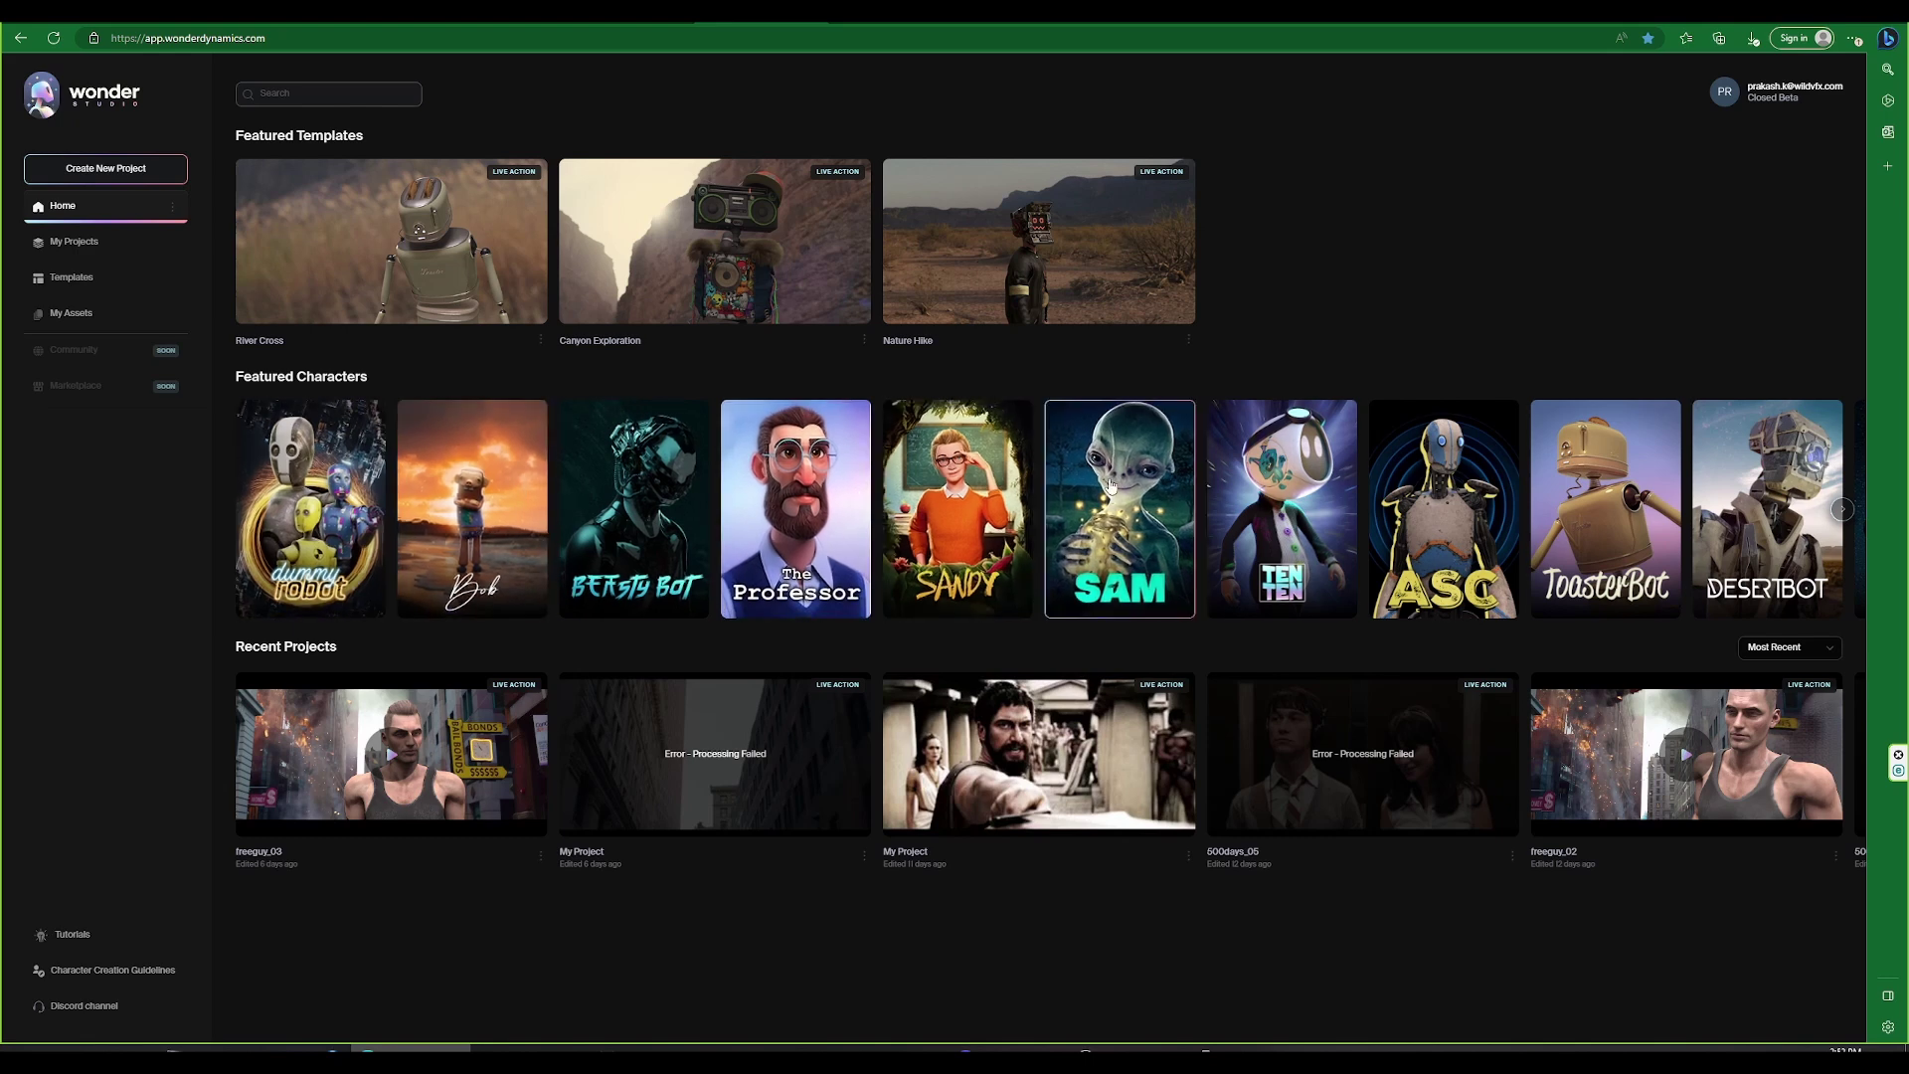
Preview the Sandy and The Professor characters, closing each preview afterwards
click(973, 484)
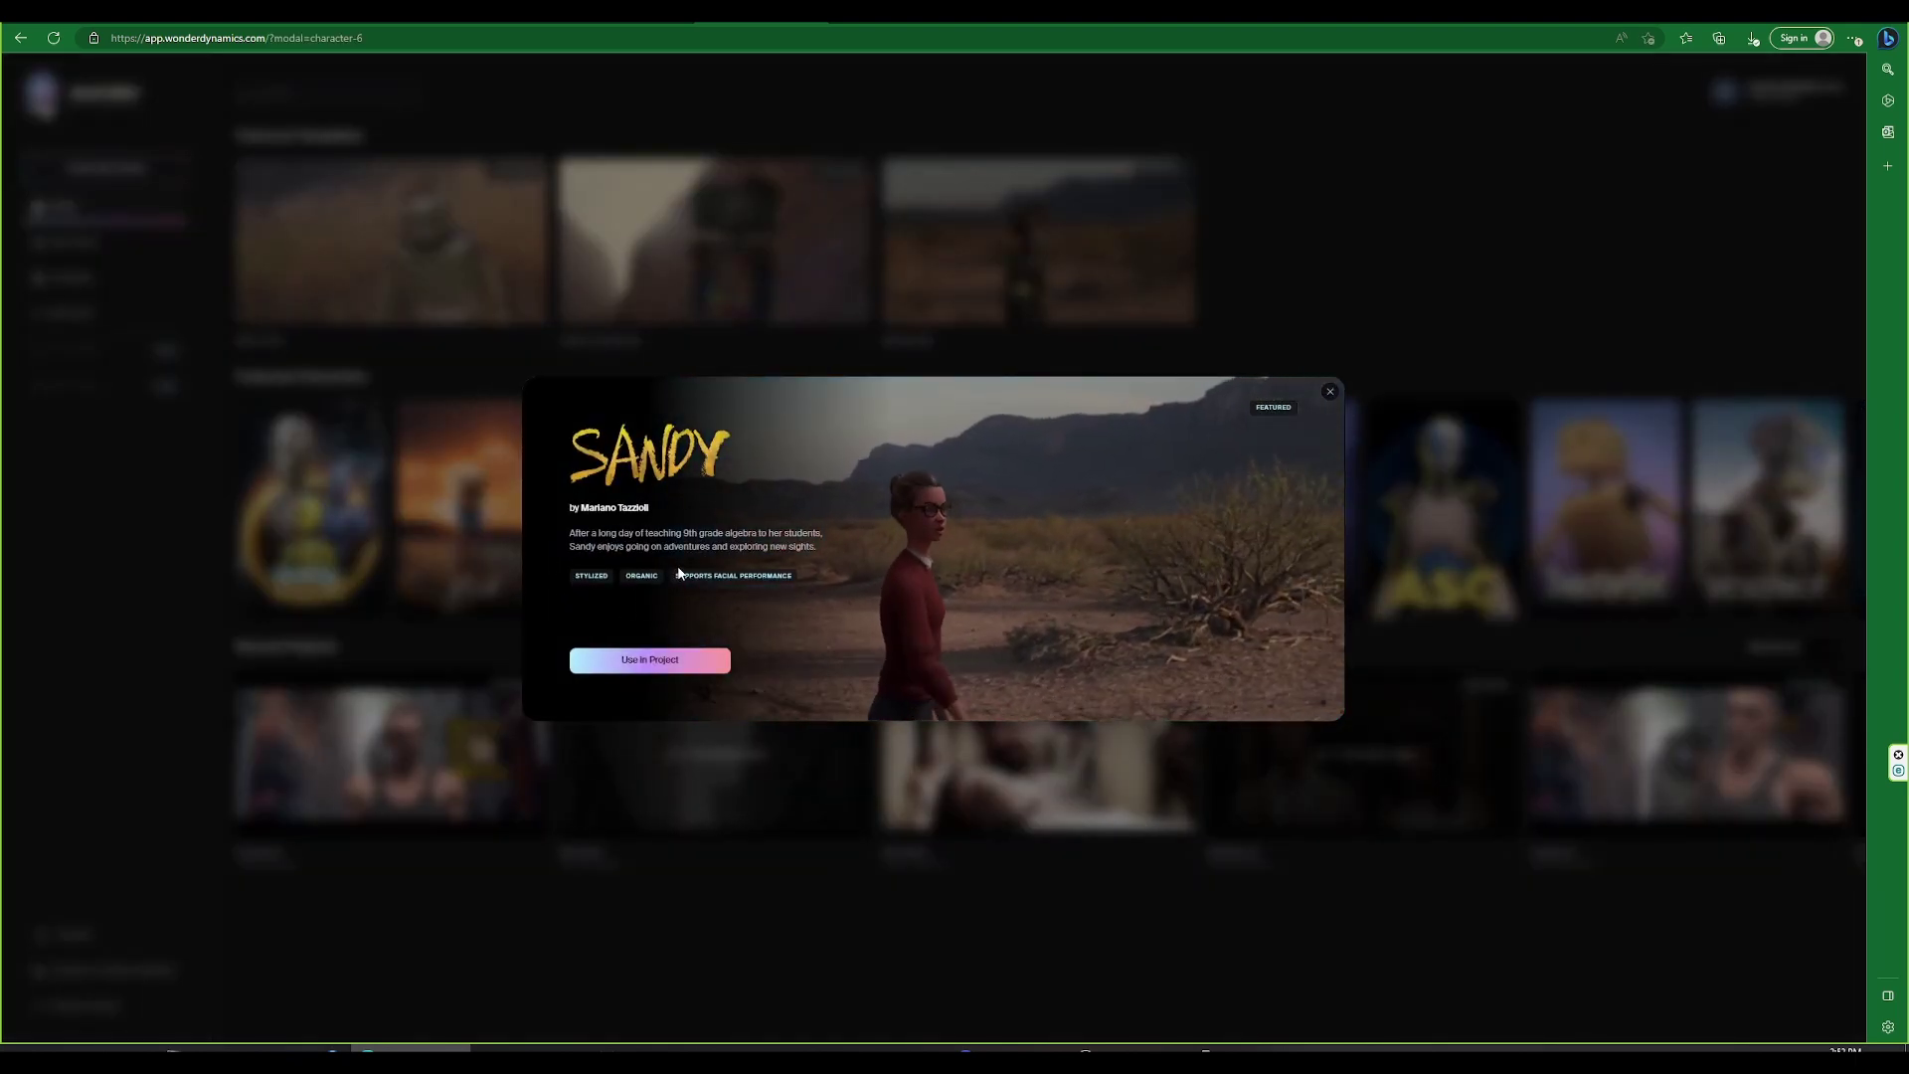
click(1329, 391)
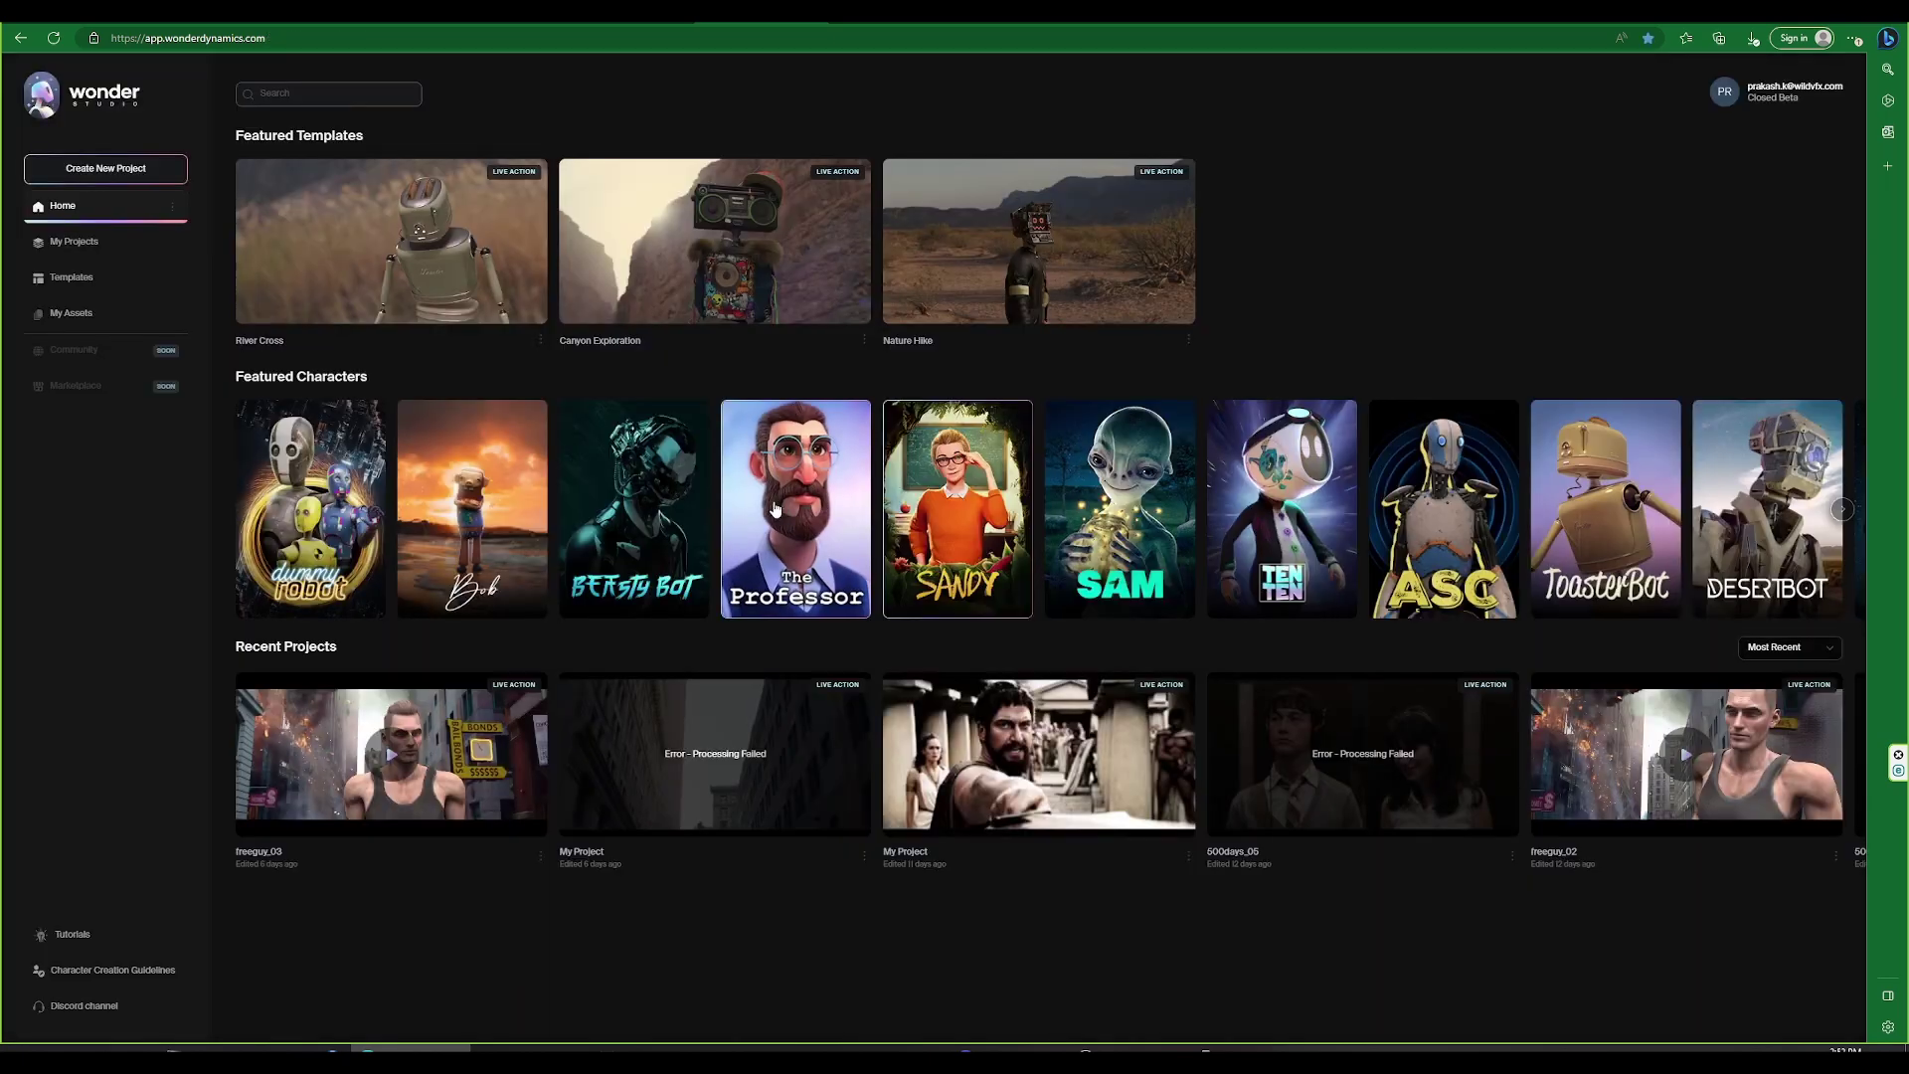
click(775, 509)
click(32, 368)
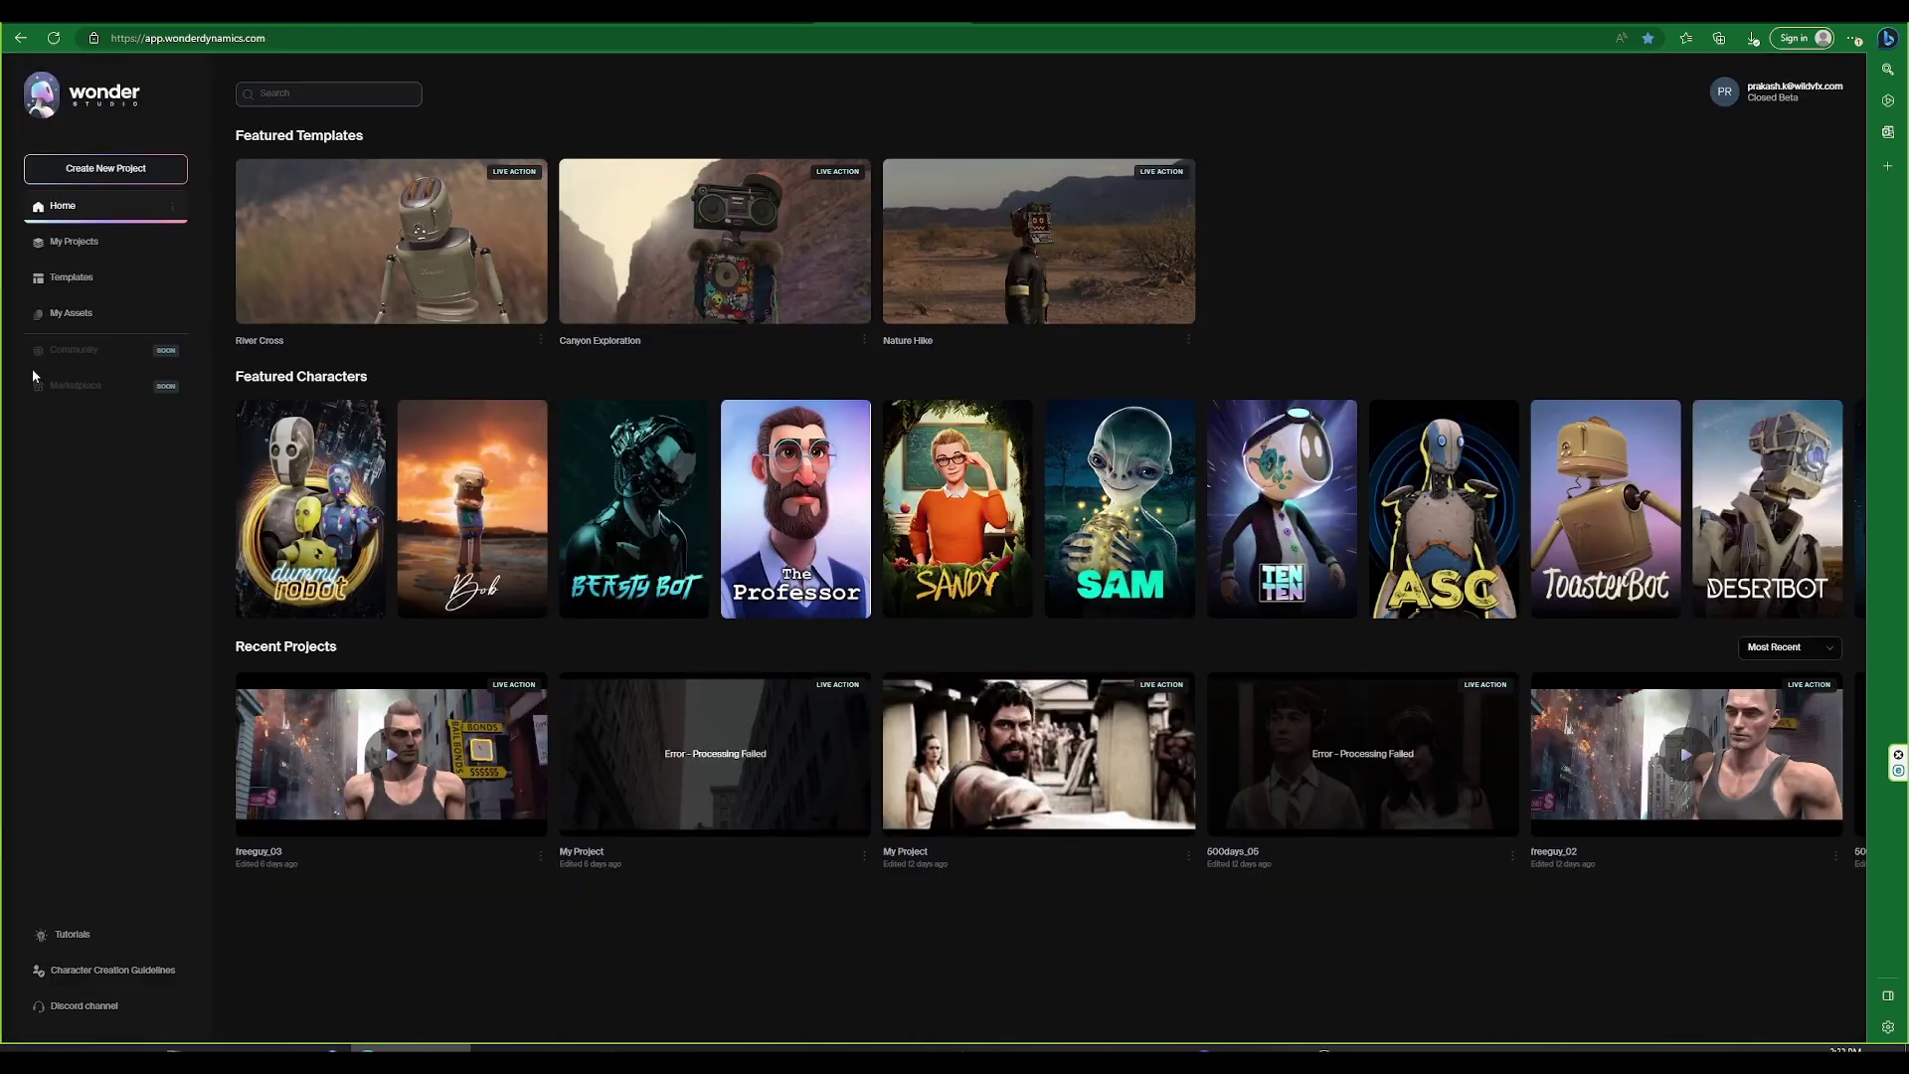
Go to My Assets, glance at the upload options, then start a new project
click(72, 314)
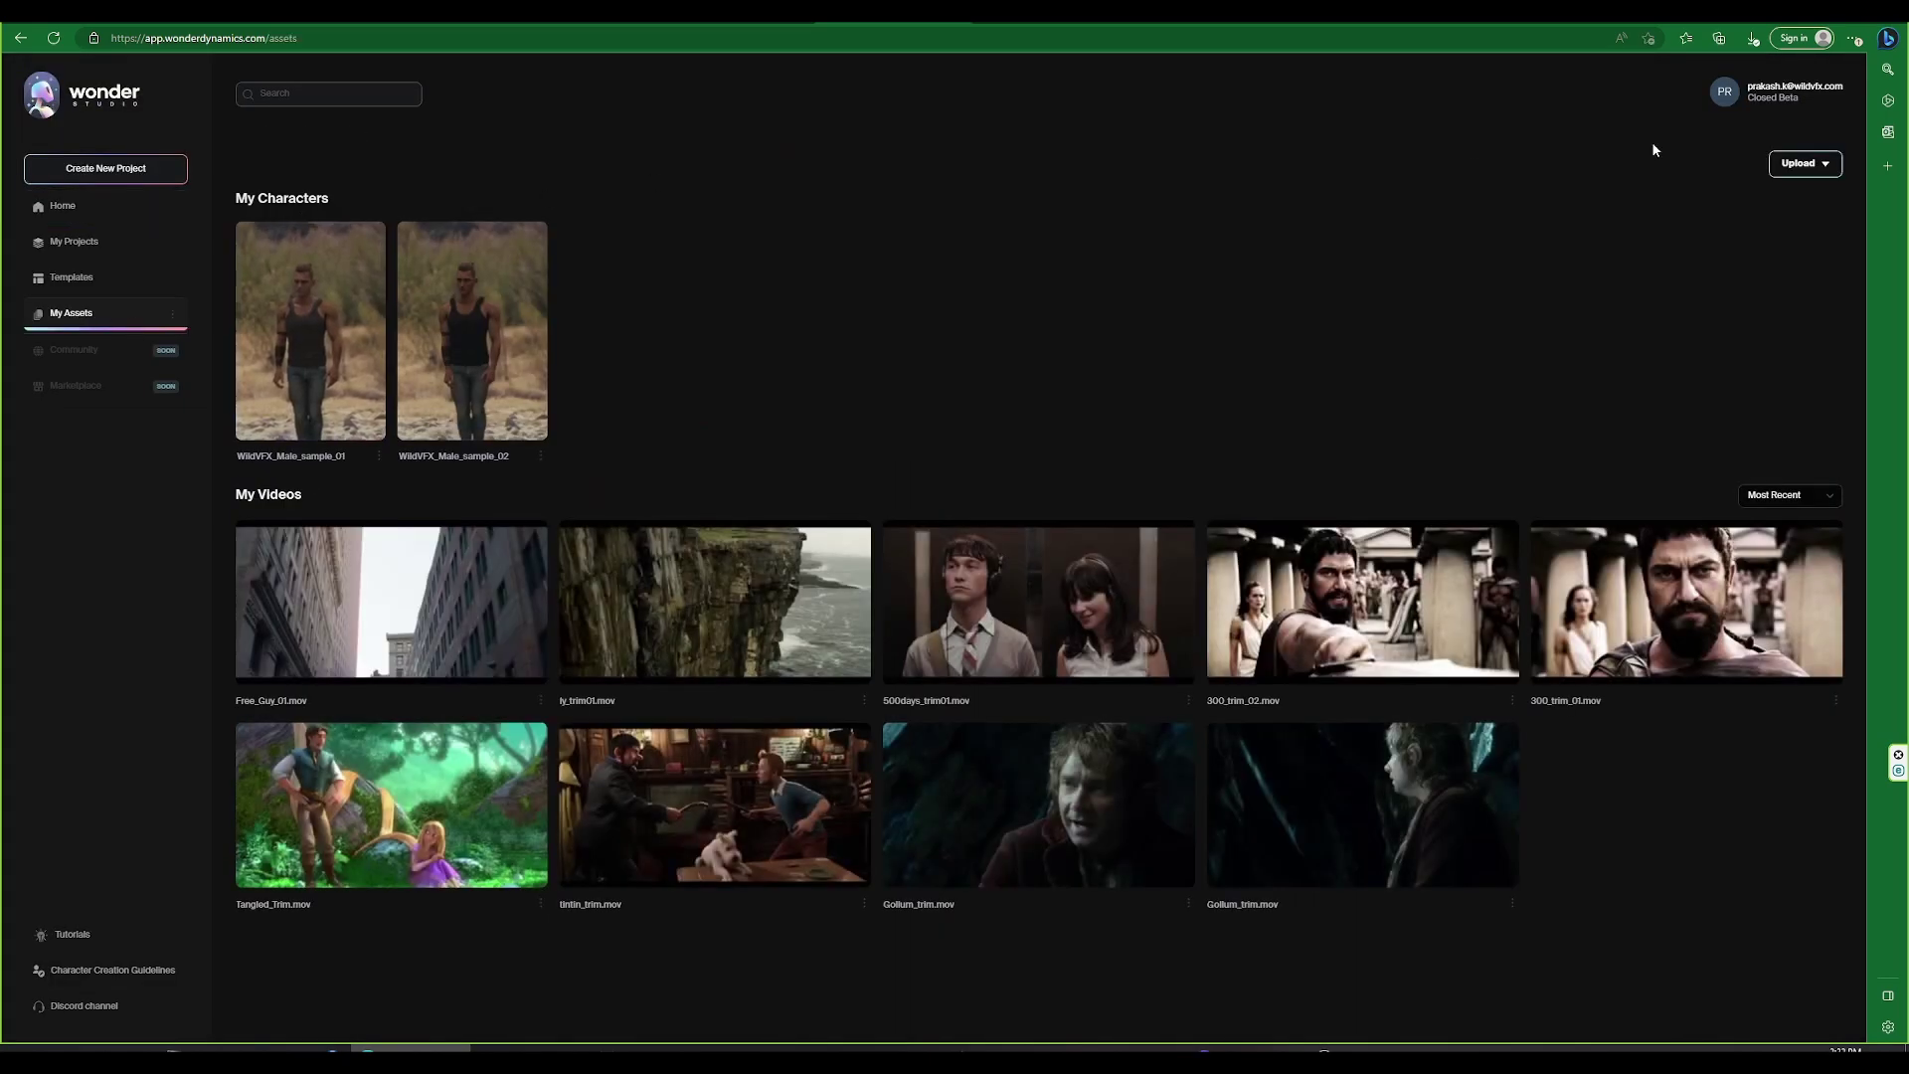
click(1808, 163)
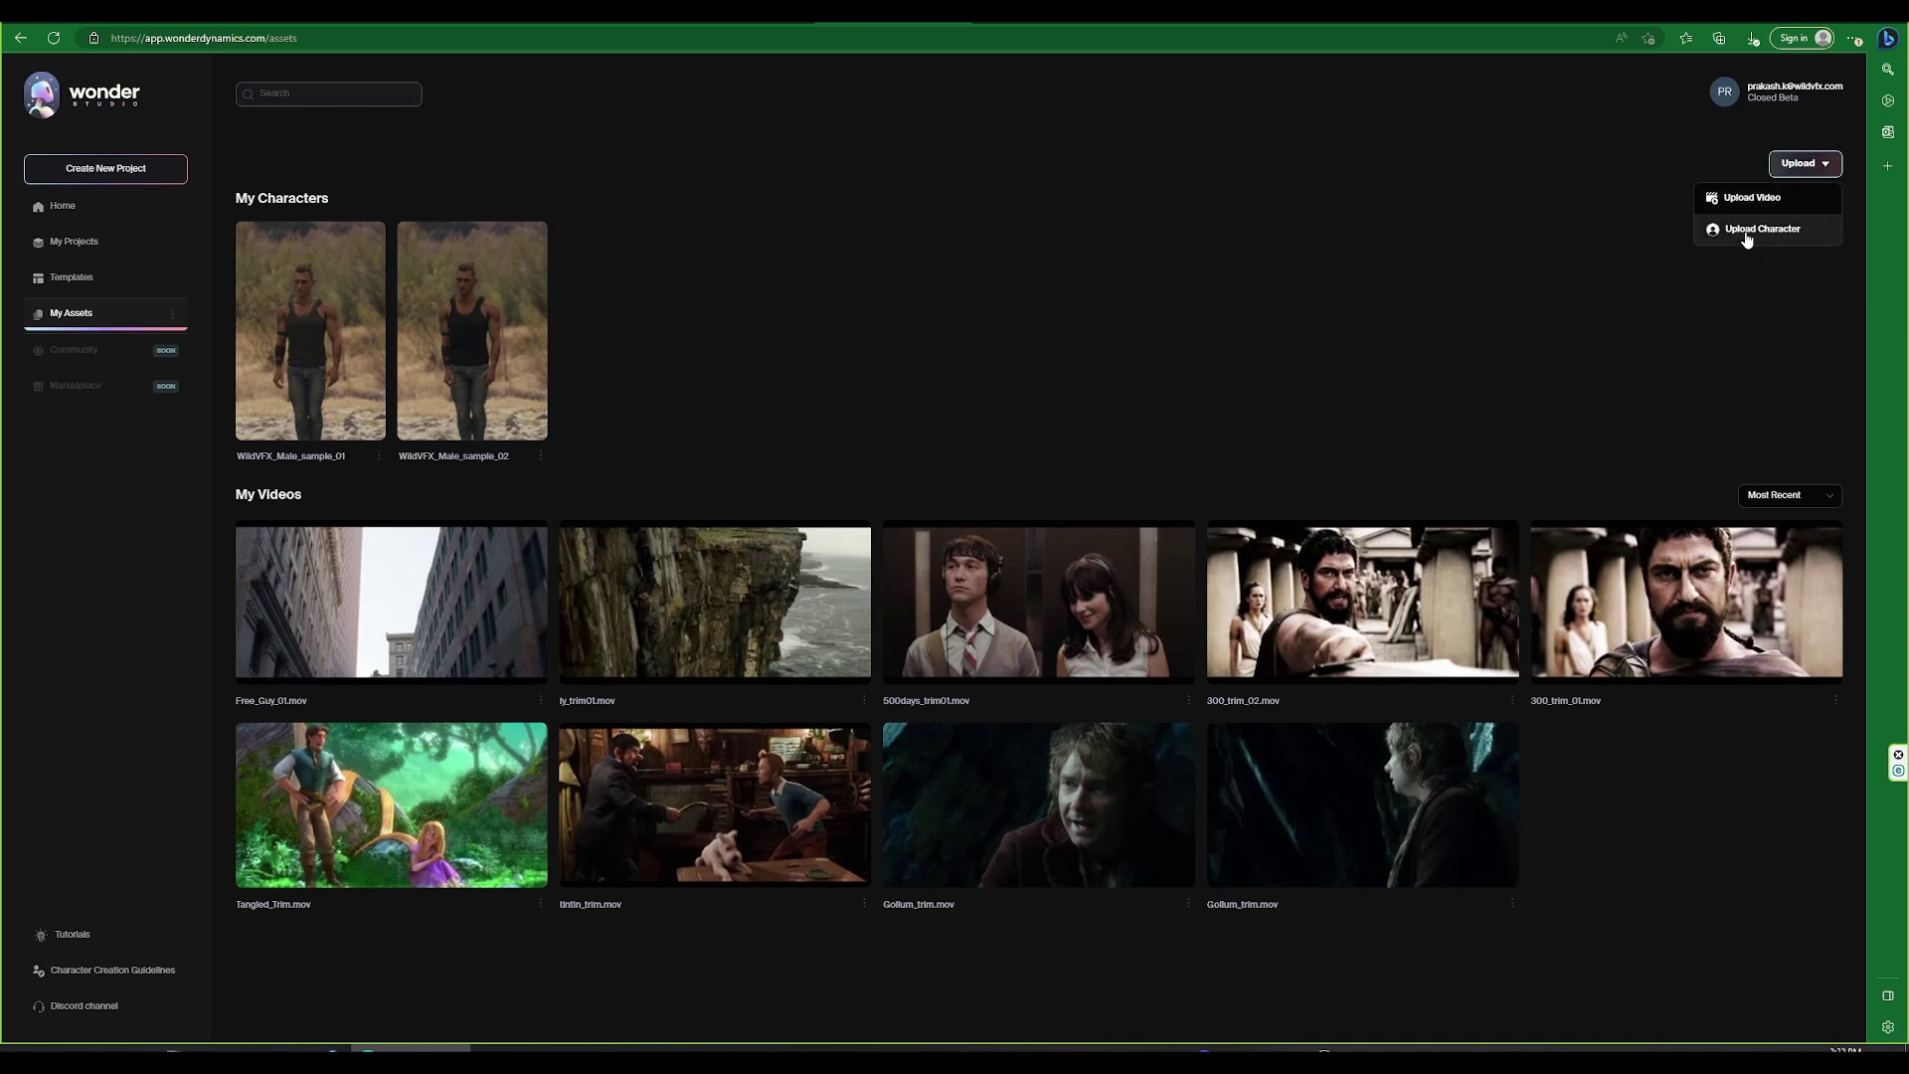
click(1590, 298)
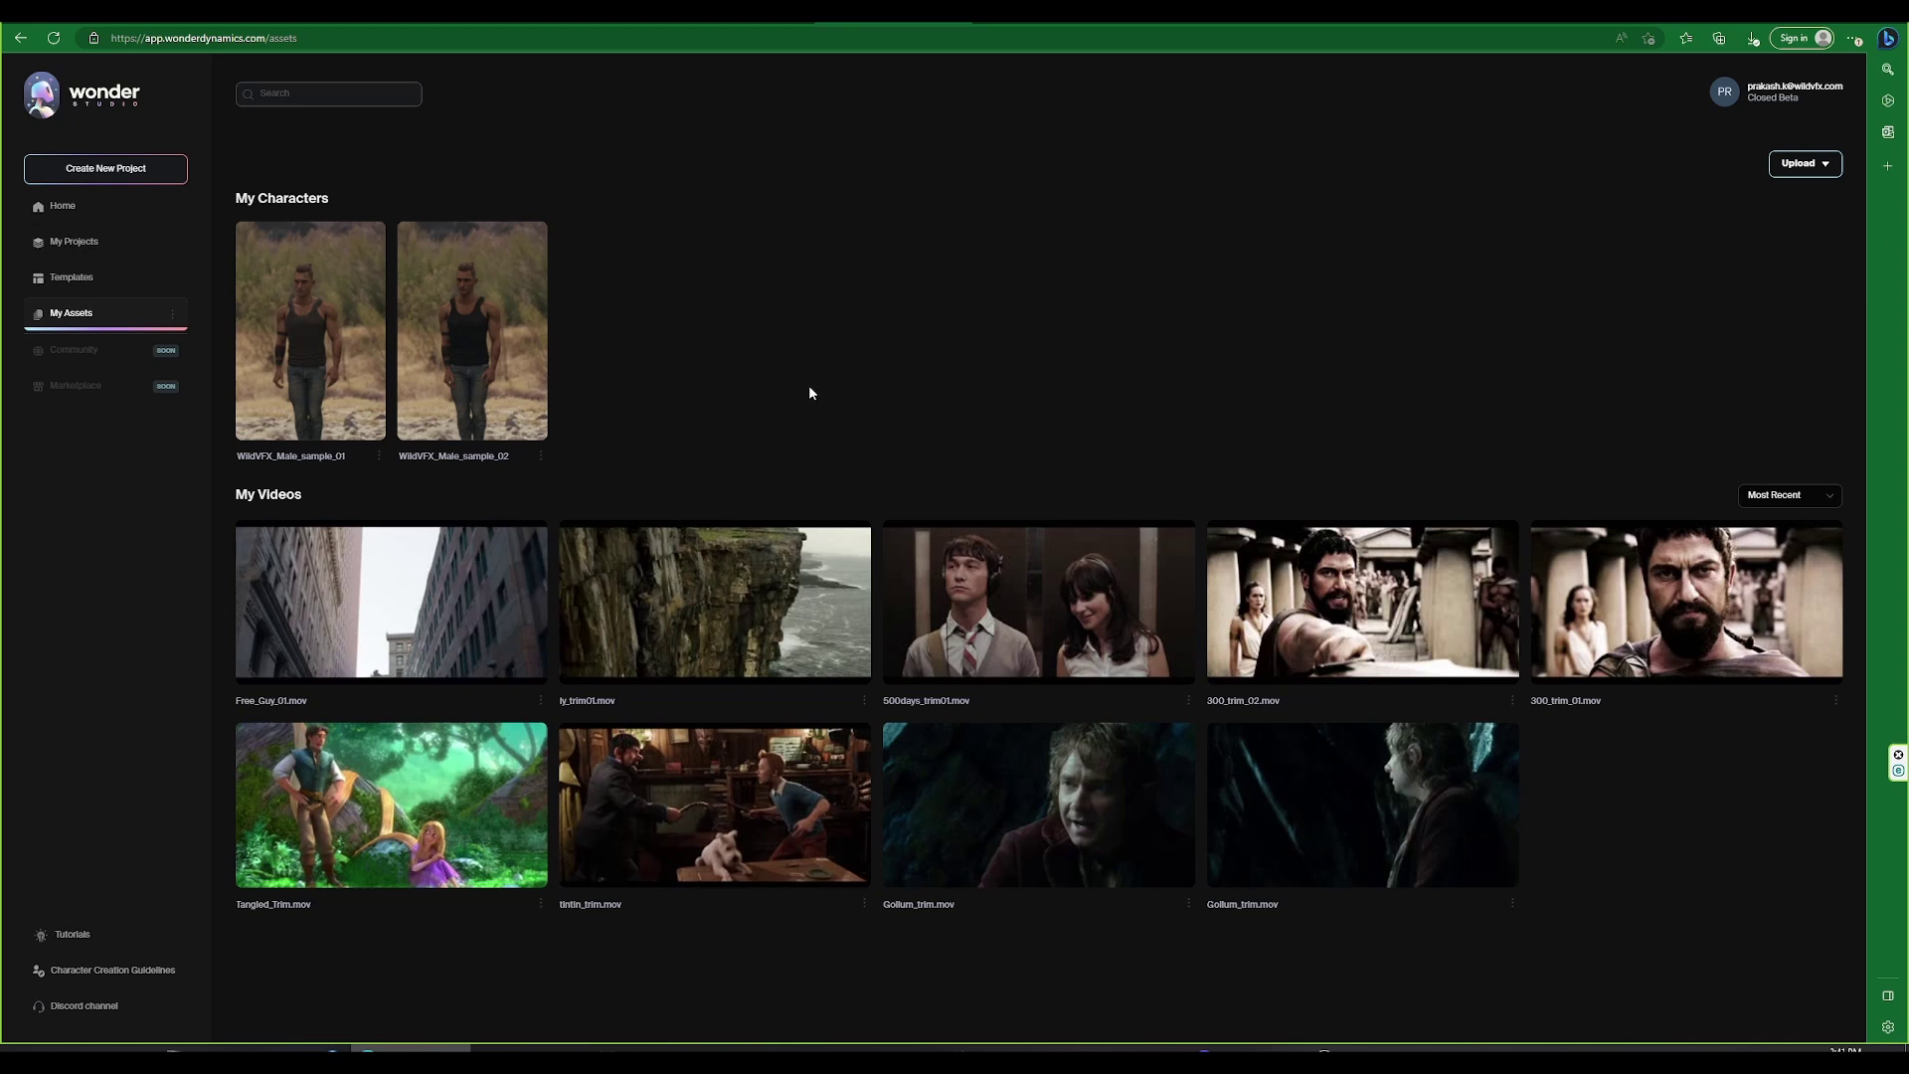
click(102, 180)
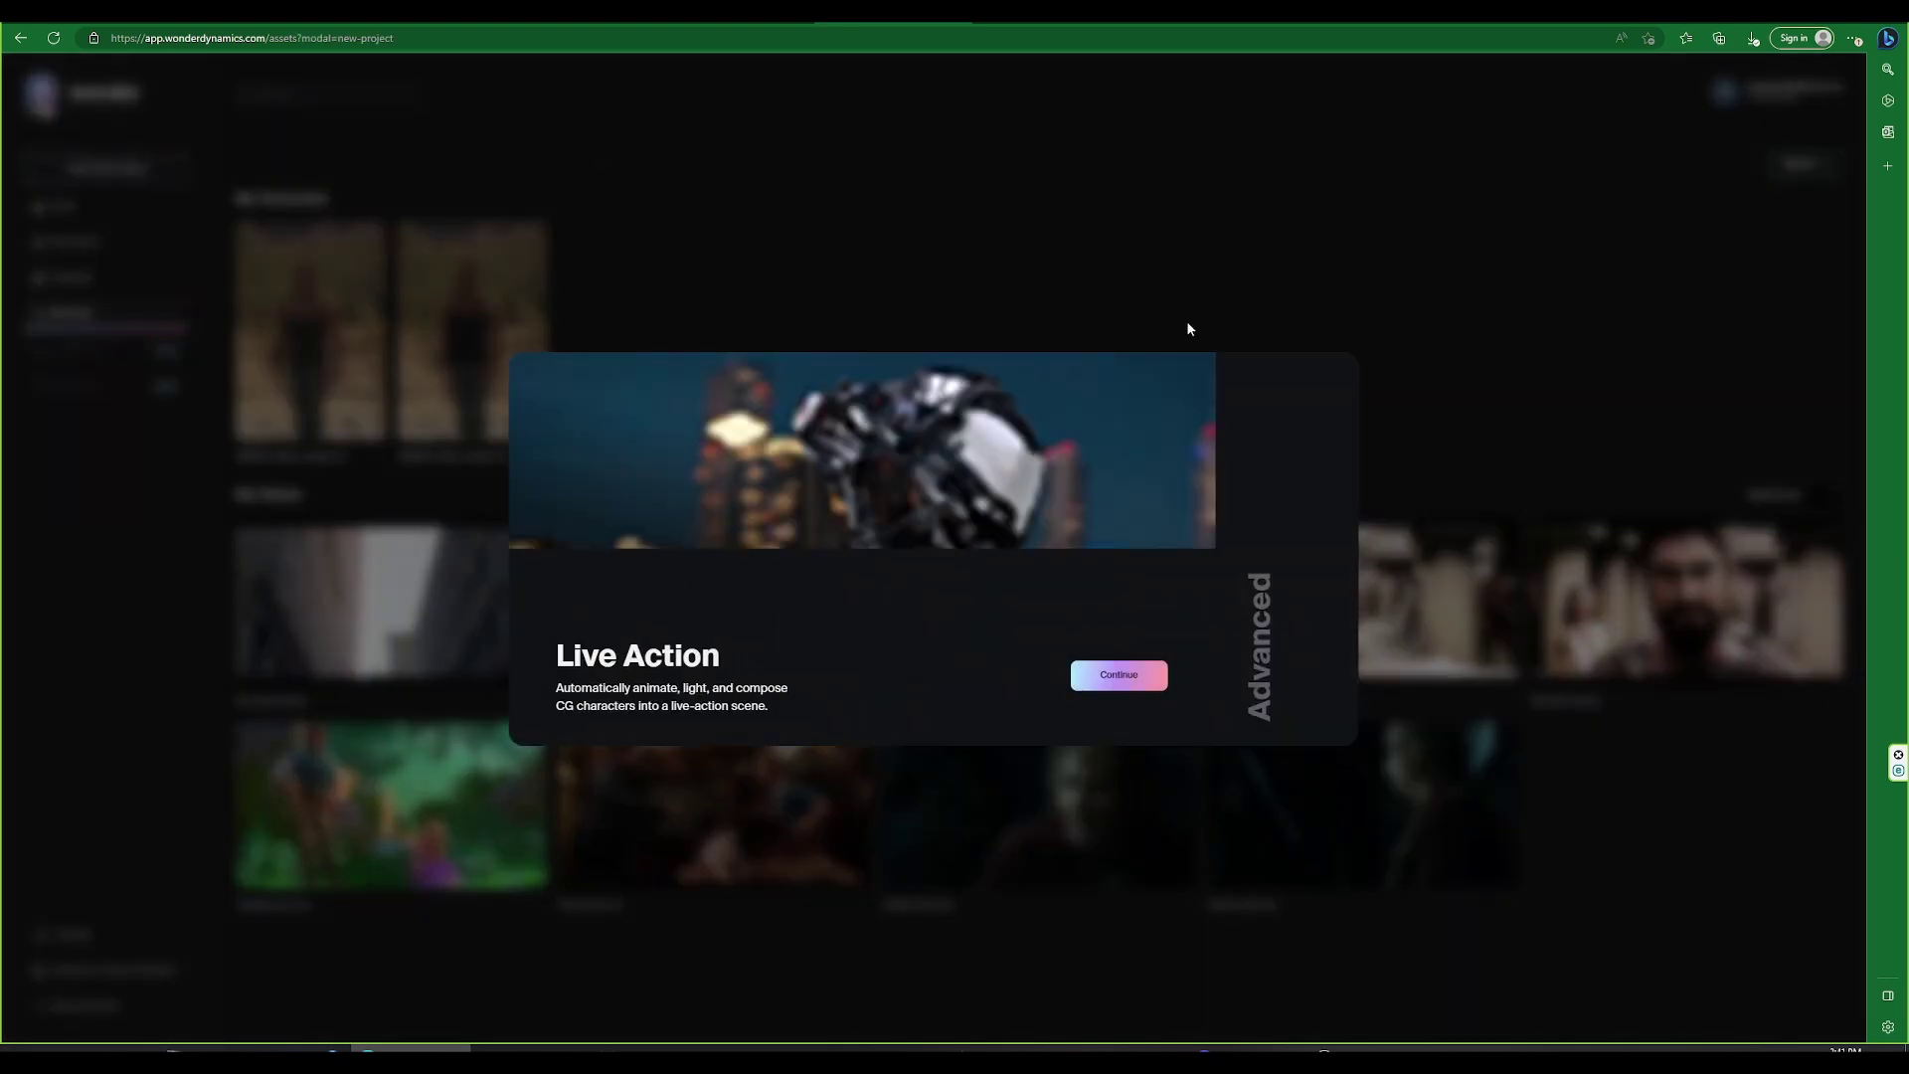
Create a Live Action project and add Tangled_Trim.mov from the uploaded Project Assets
click(1127, 676)
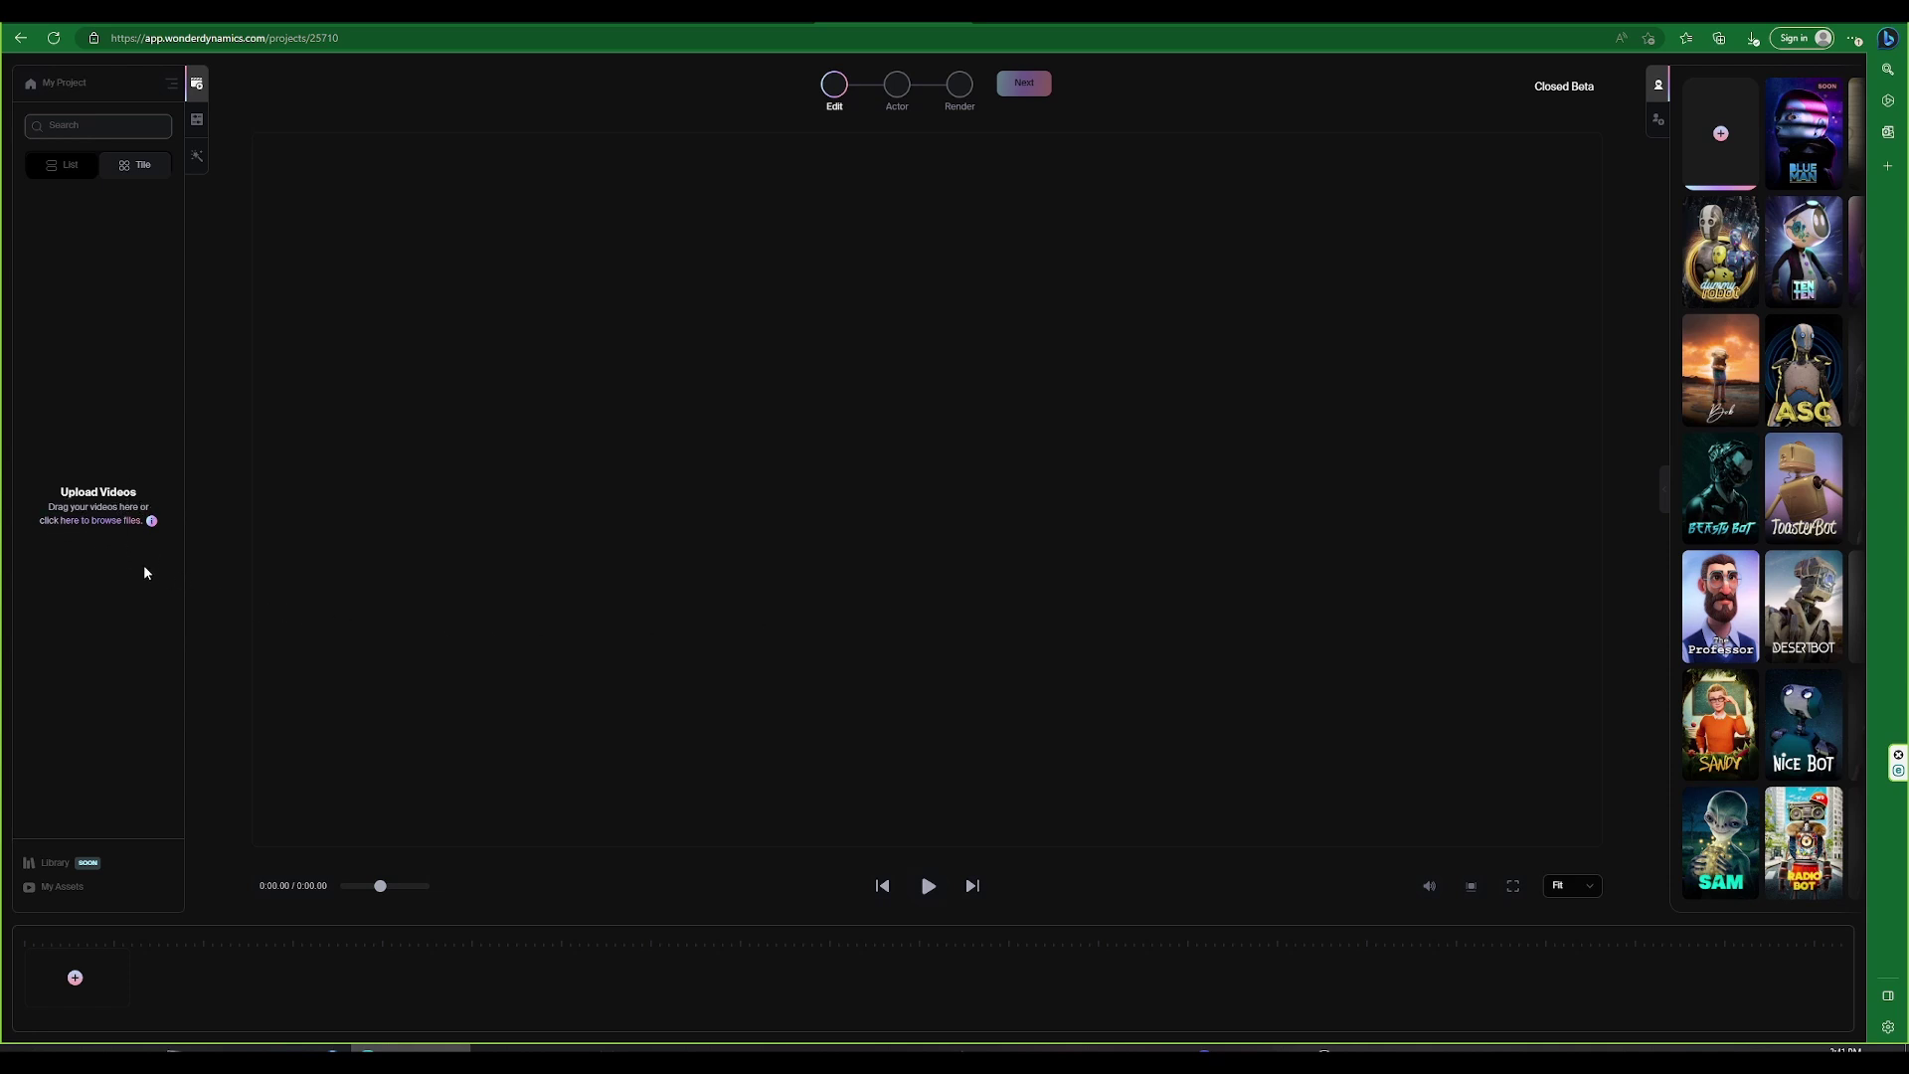
click(129, 523)
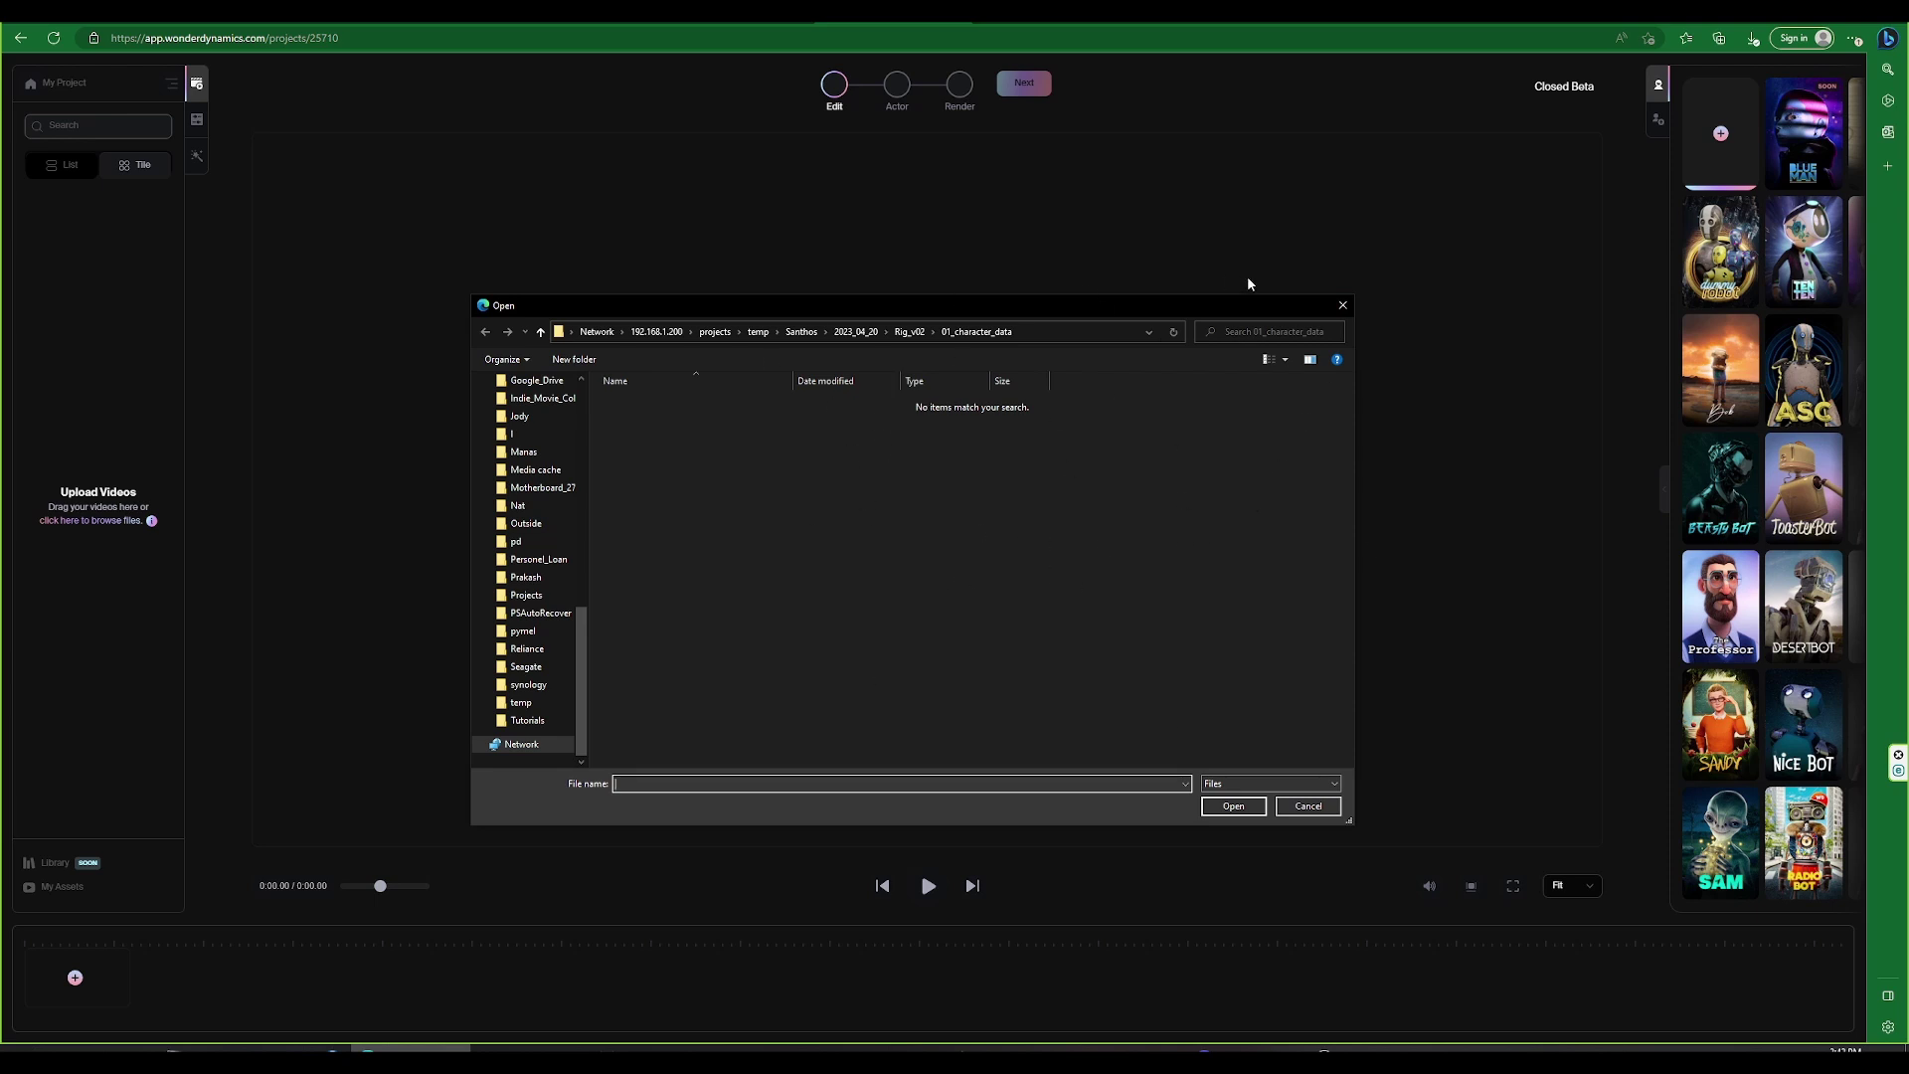
click(1341, 307)
click(55, 889)
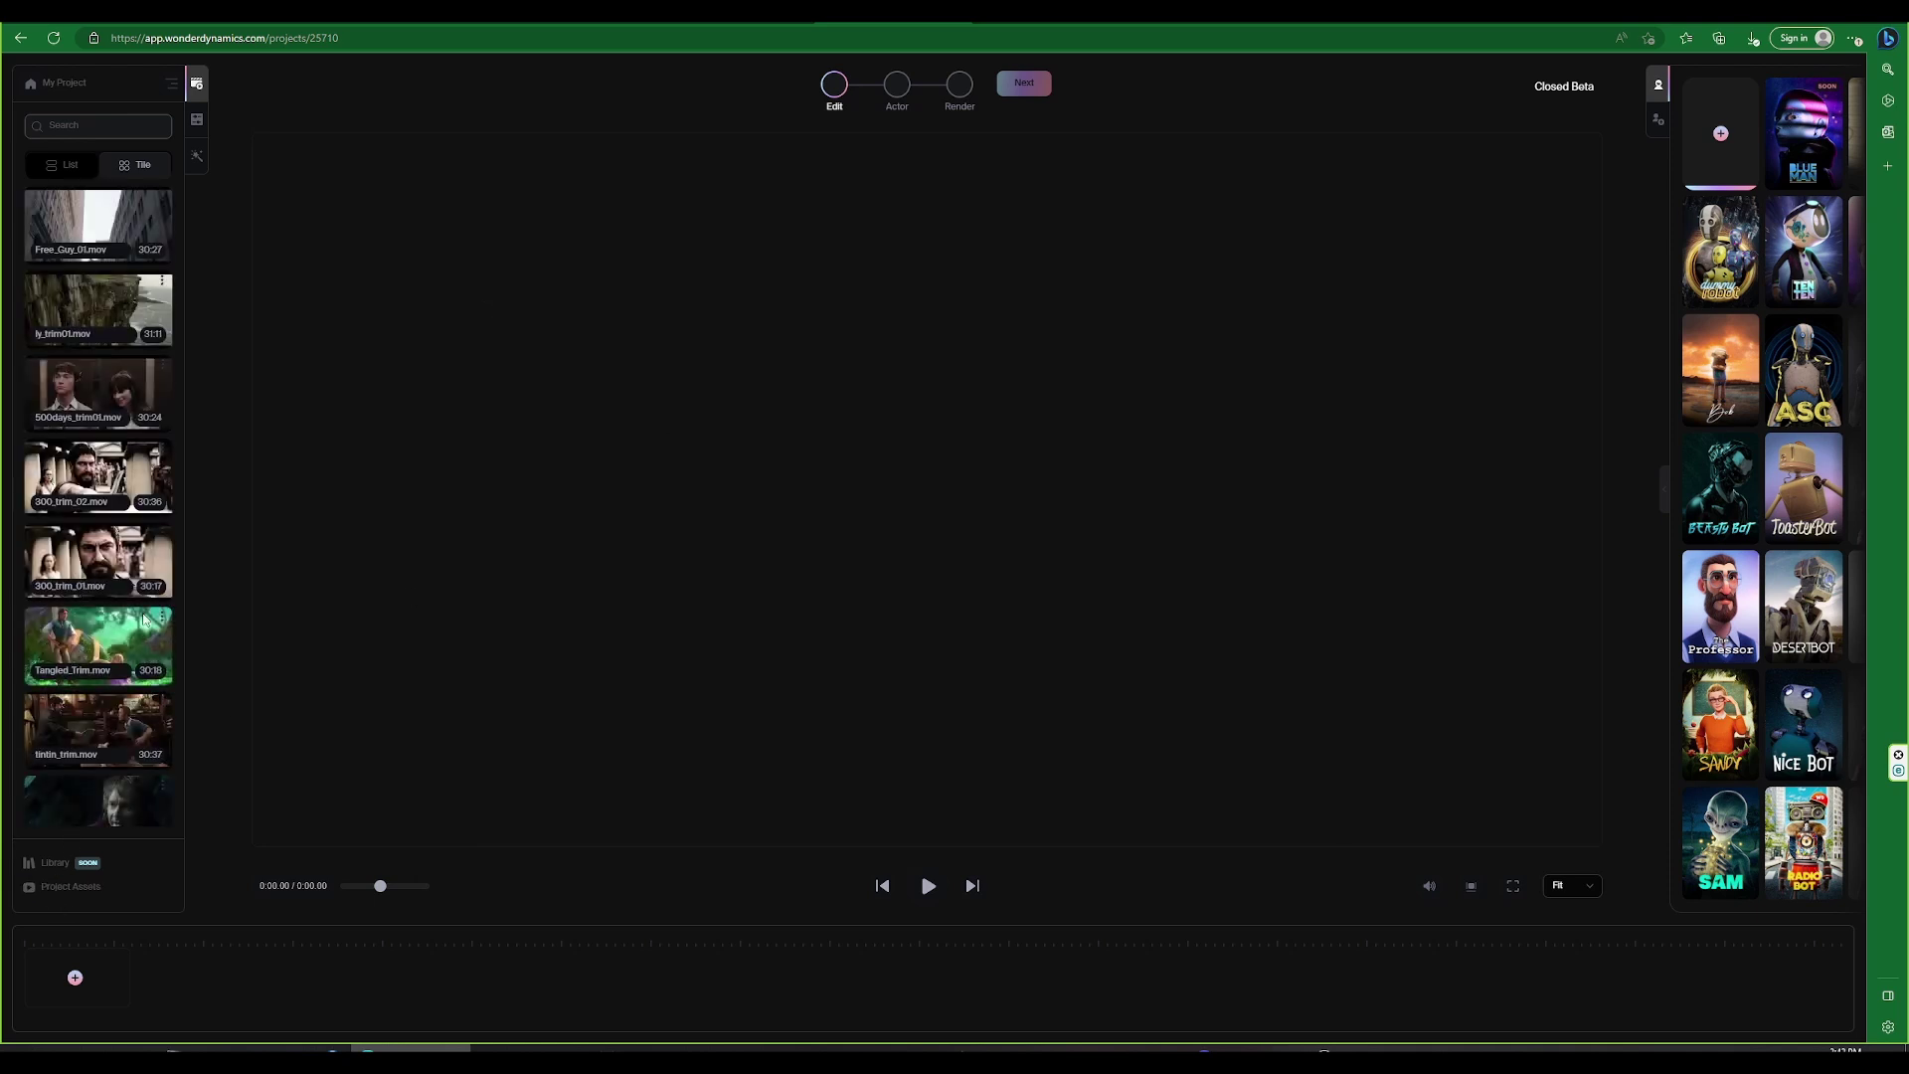
drag(70, 633, 913, 521)
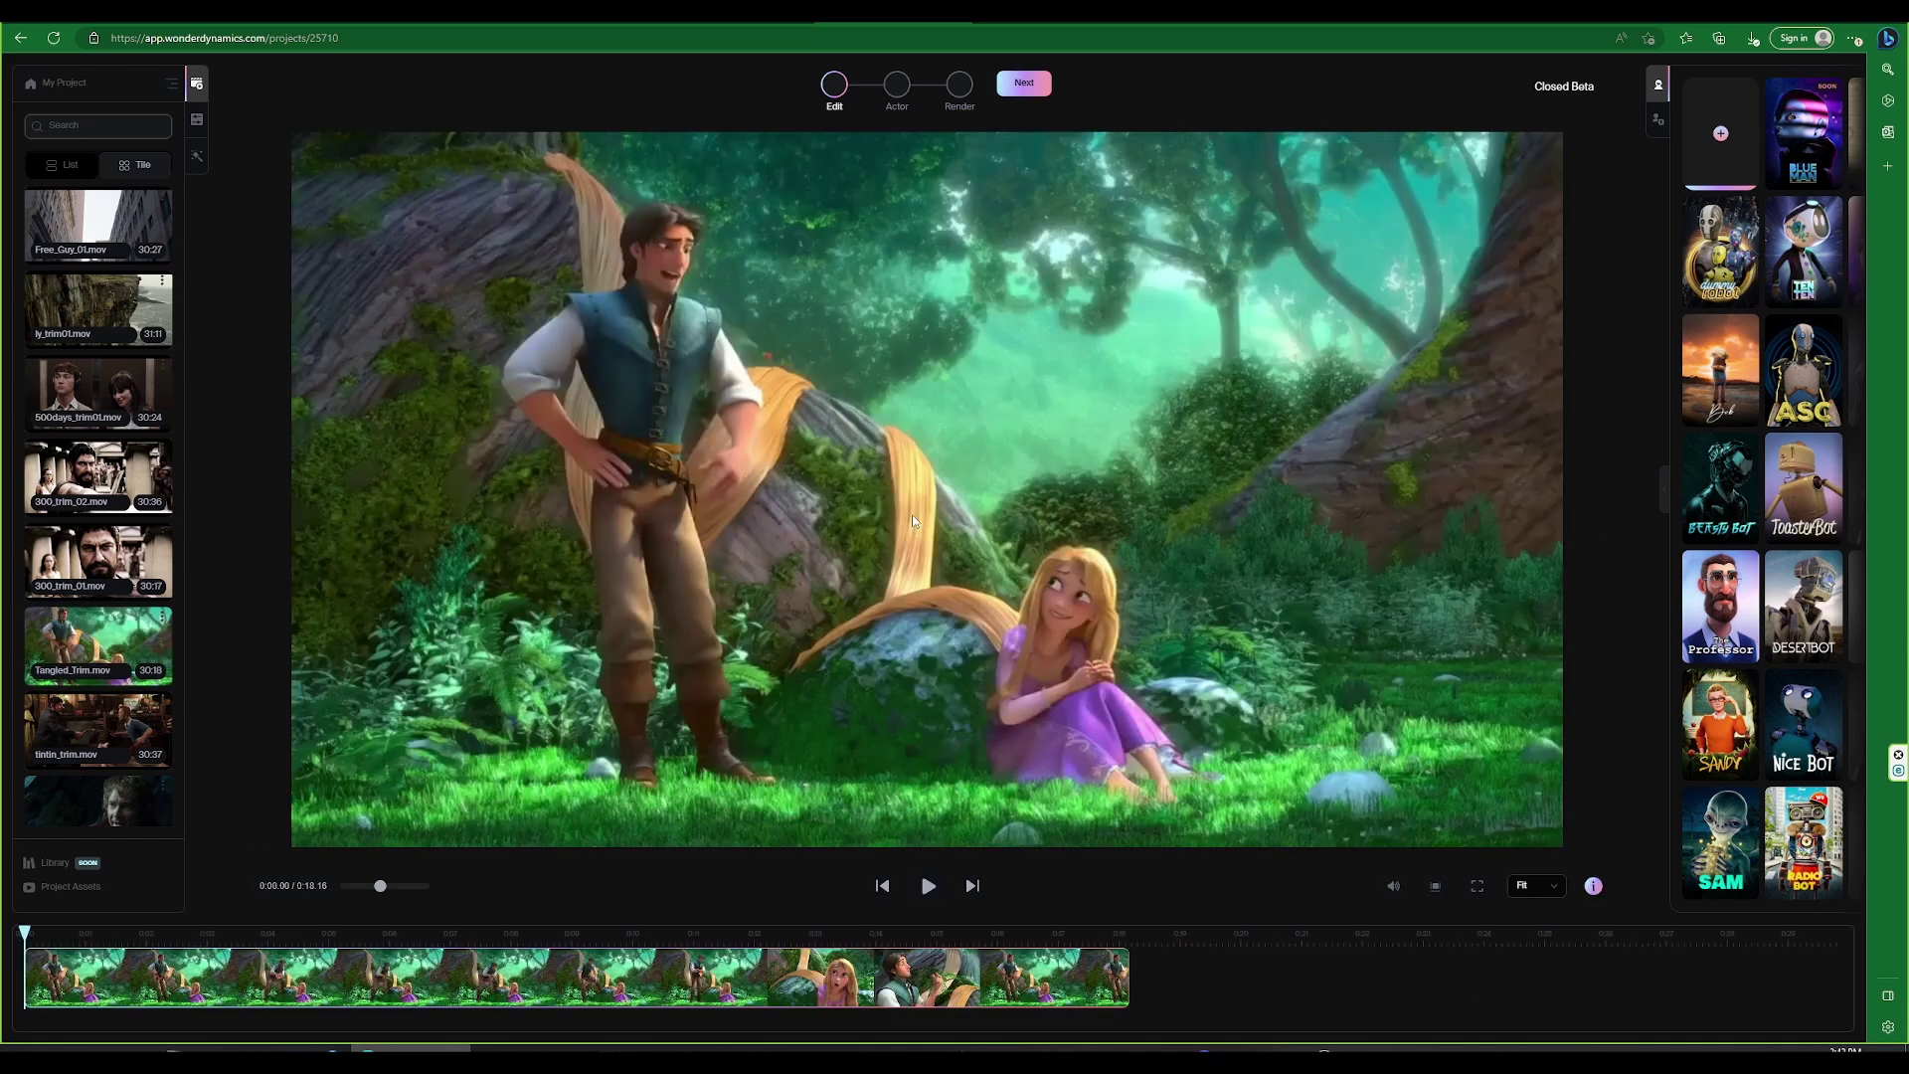
Scrub the clip to about 0:01.48 and advance to the Actor step
click(117, 940)
drag(118, 939, 978, 939)
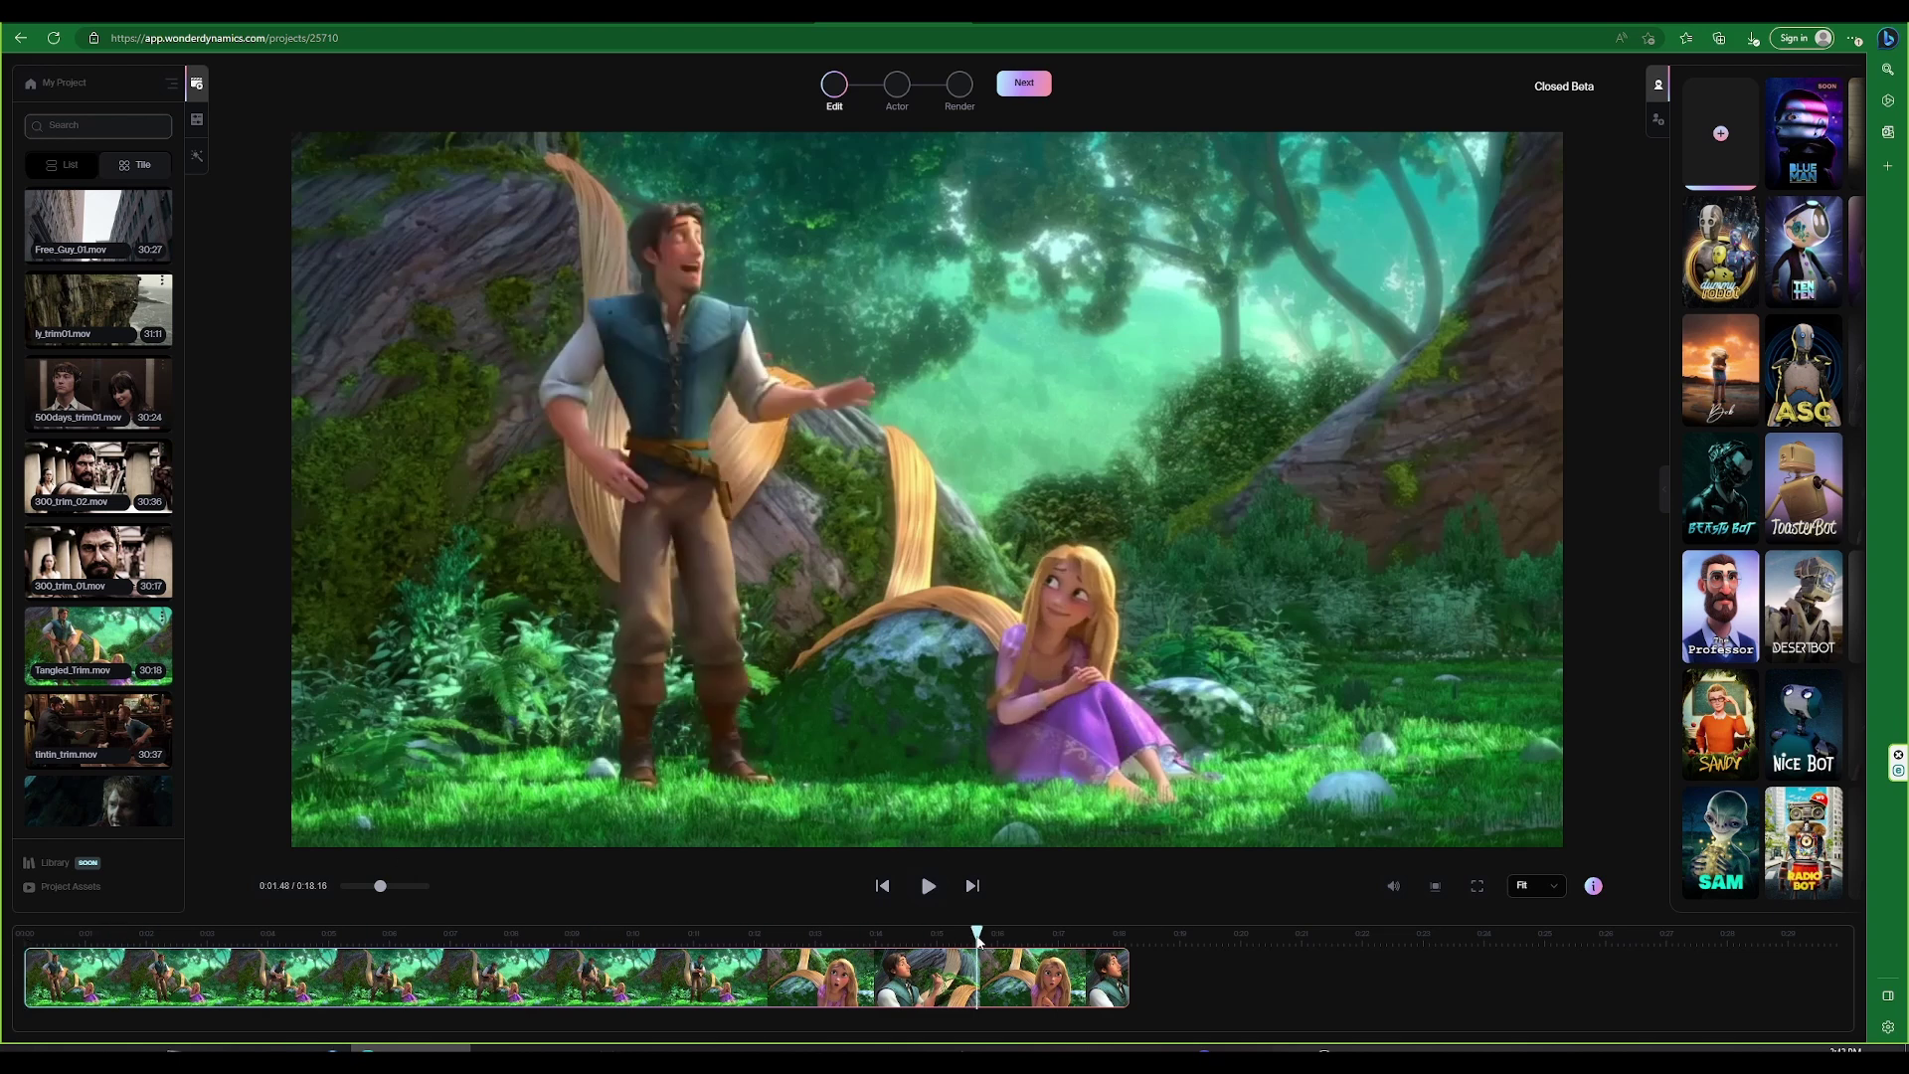
click(1024, 83)
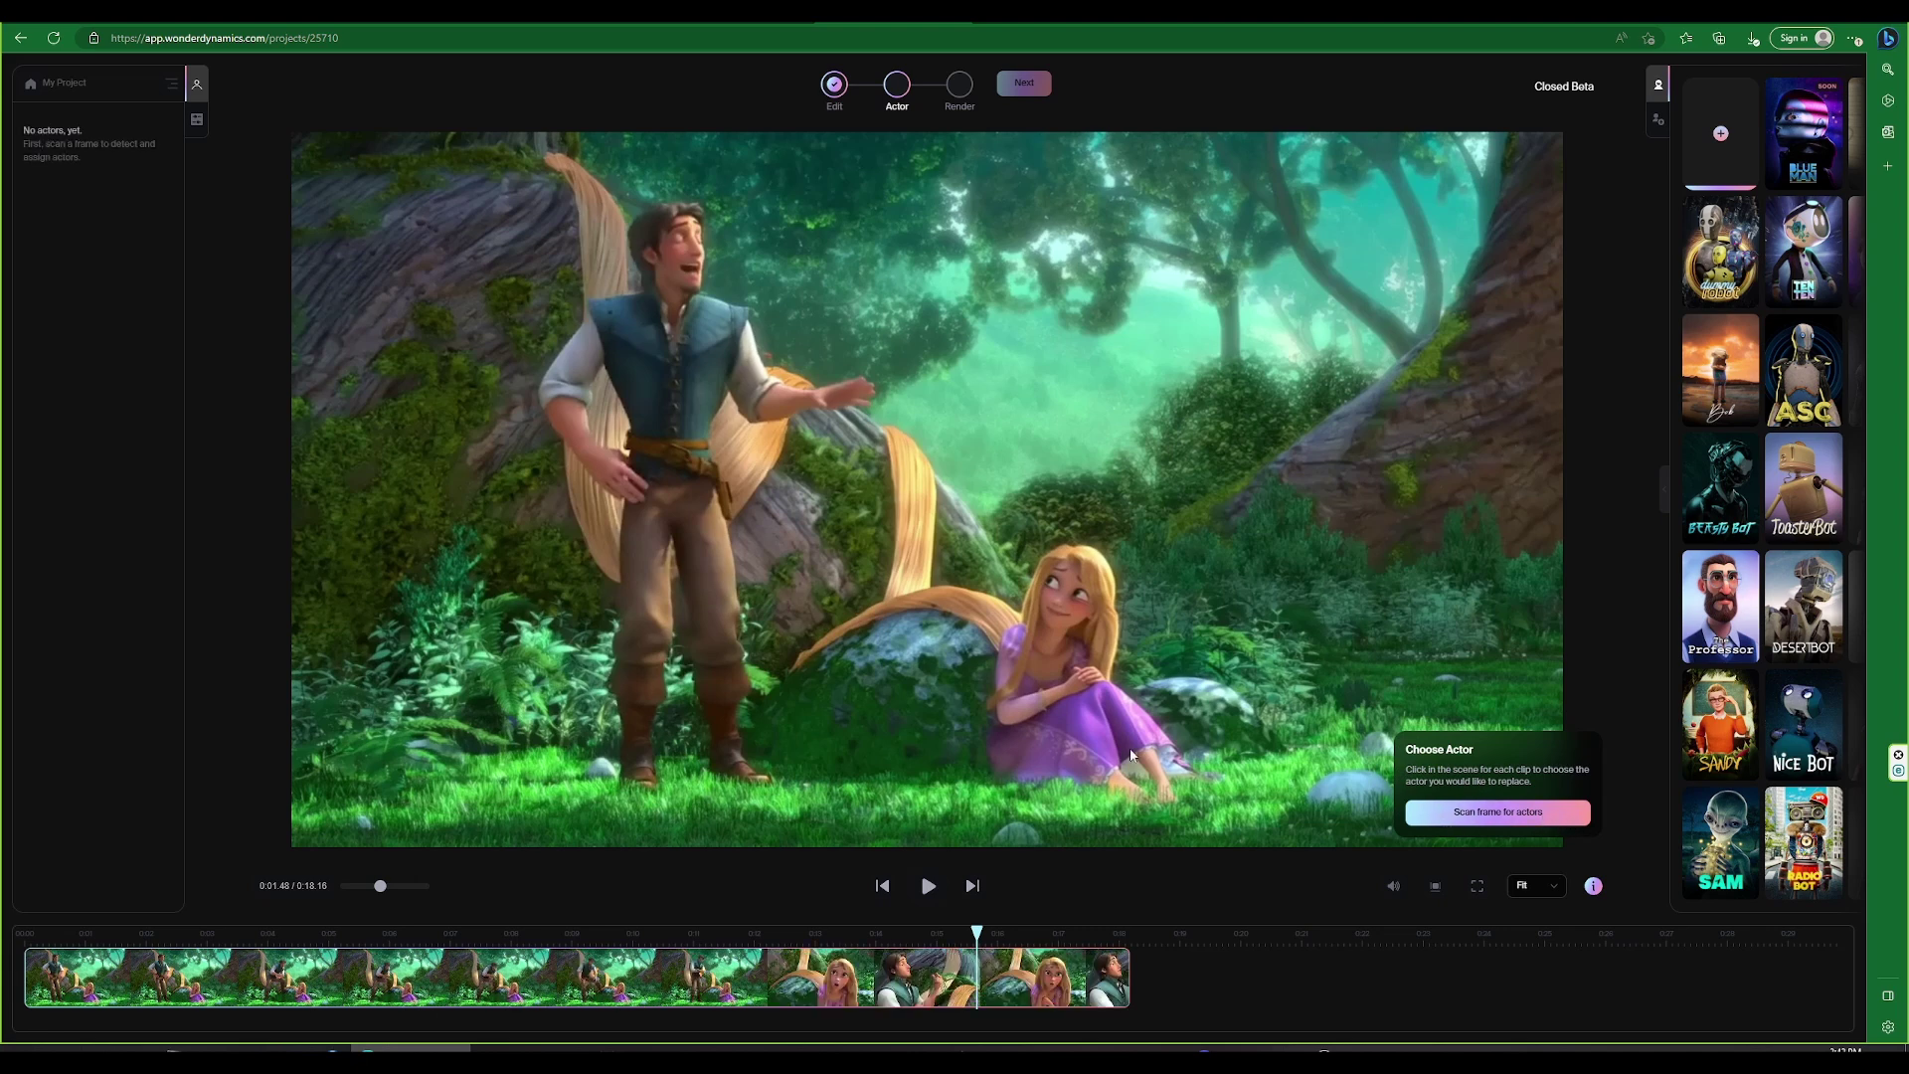
At 0:00.57, scan for actors and cast The Professor on the left man, then rescan at 0:04.14
click(60, 935)
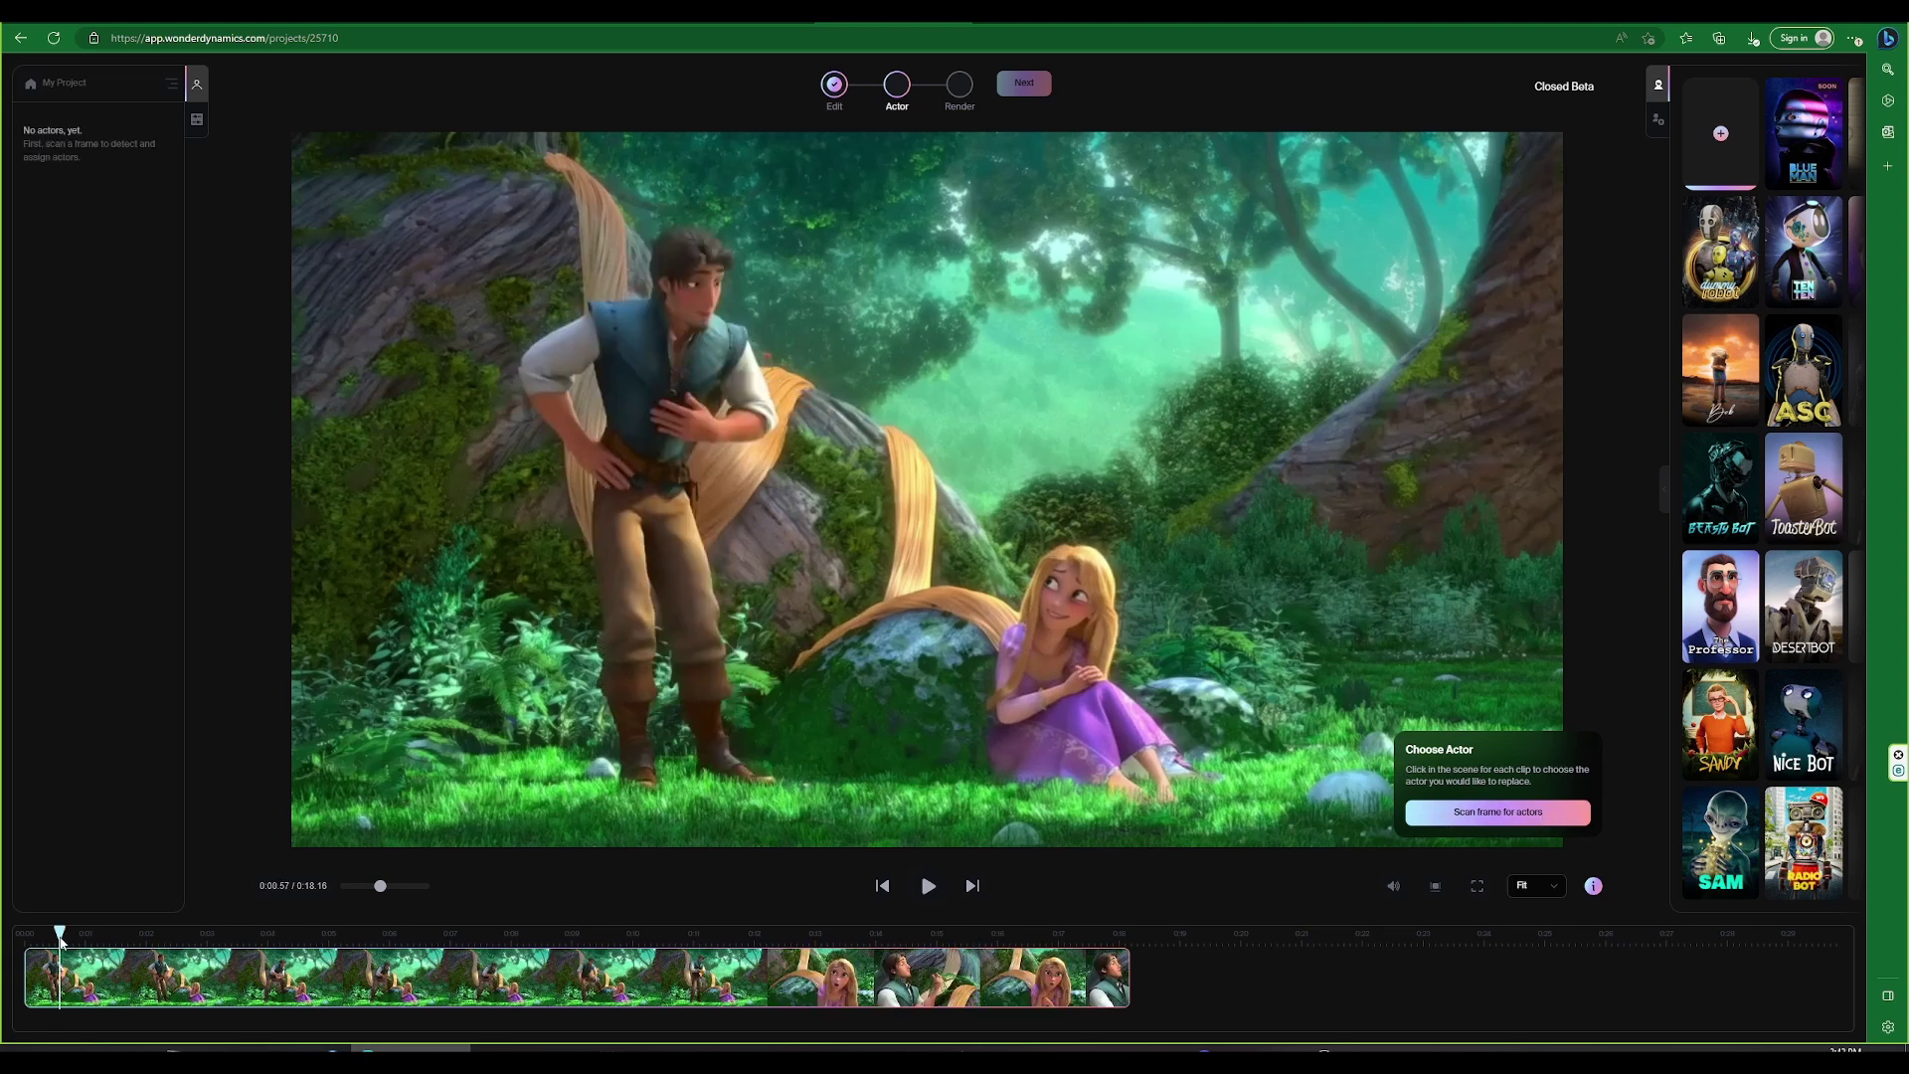
drag(60, 935, 51, 936)
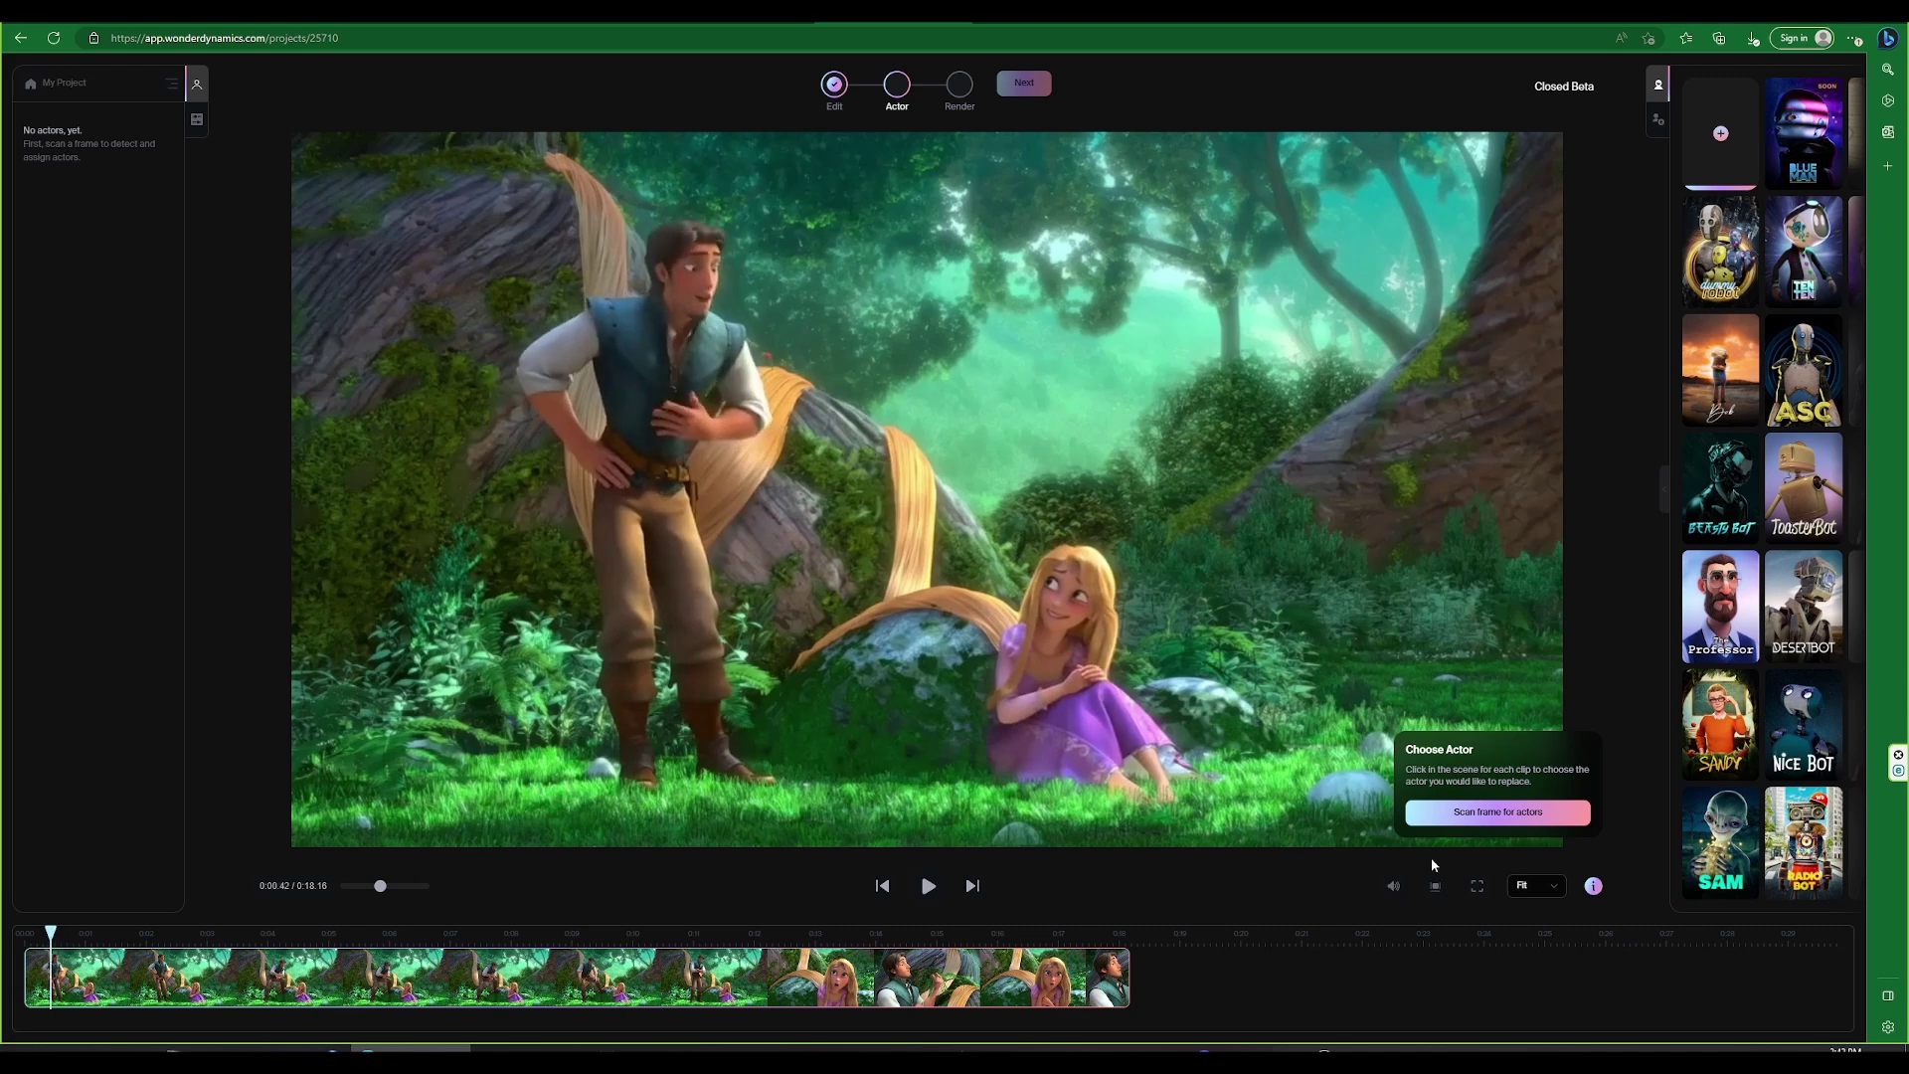
click(1442, 813)
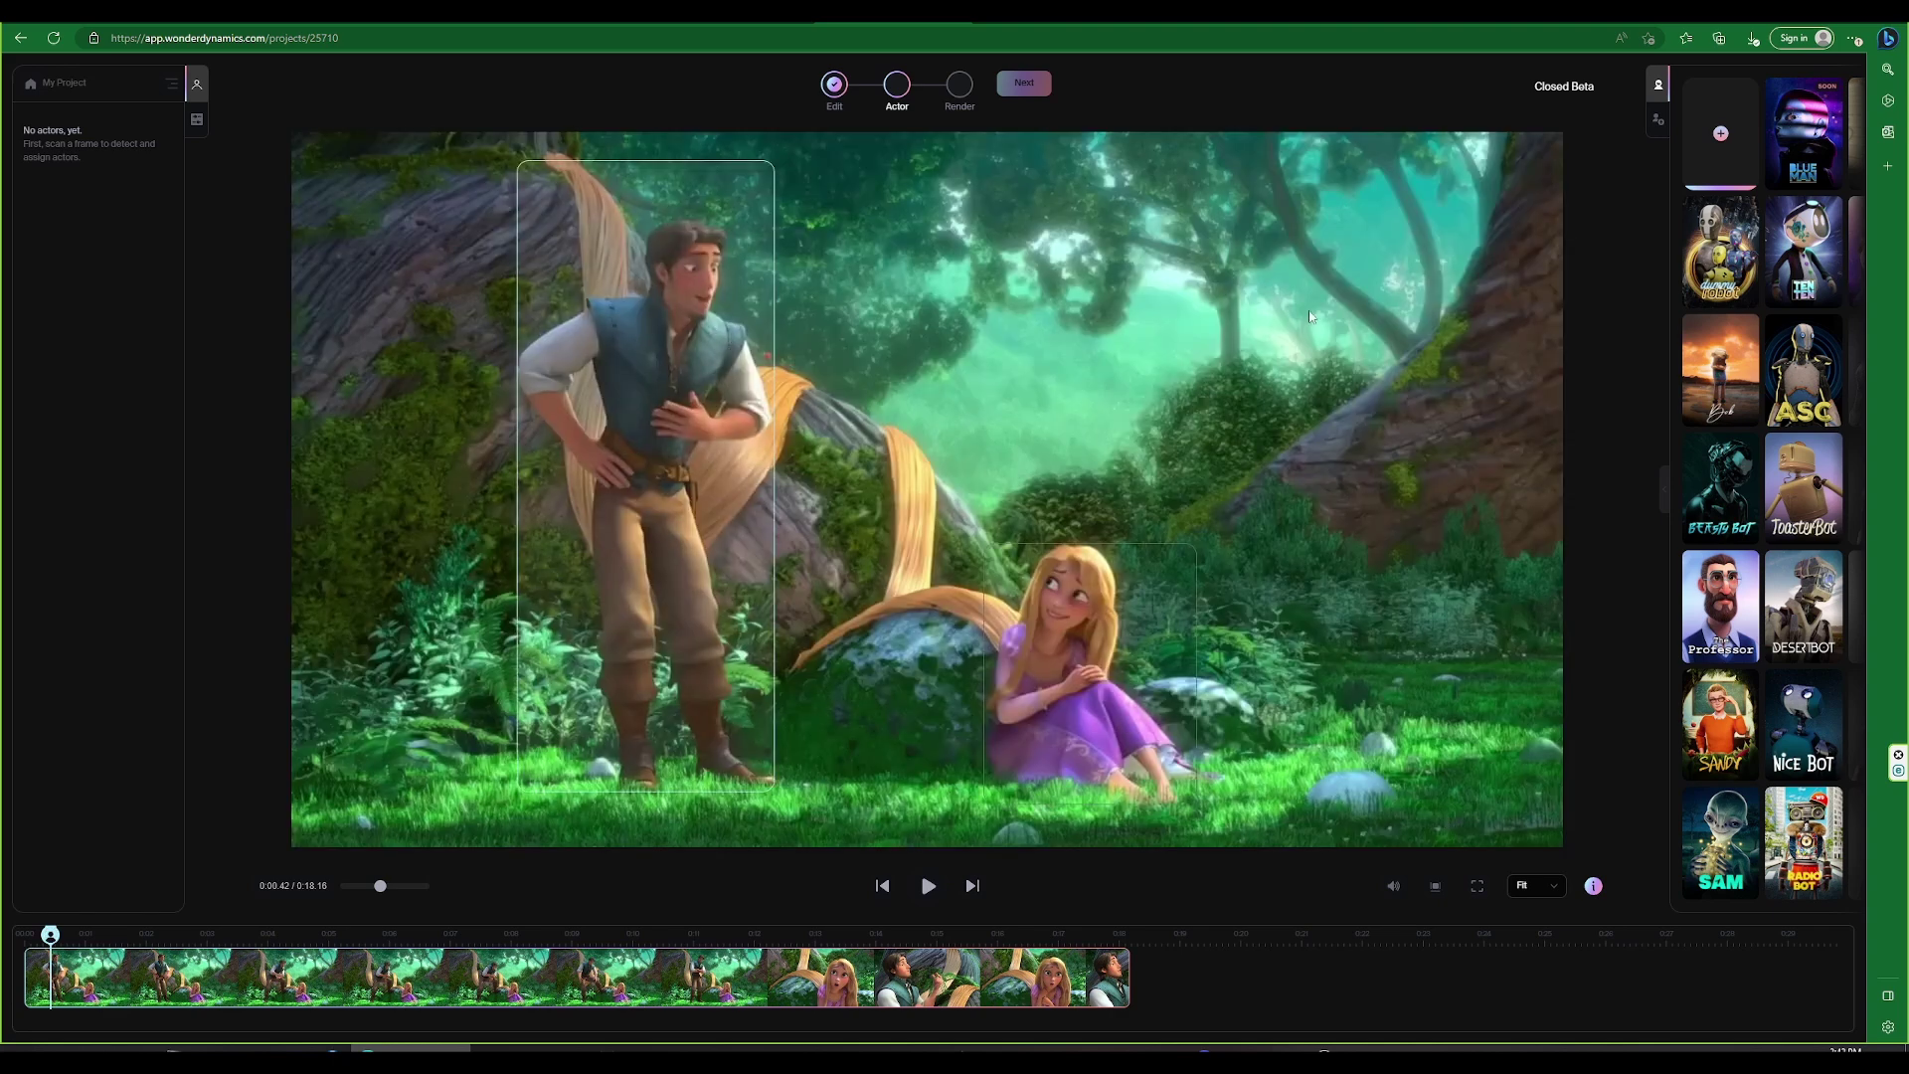
drag(1720, 601, 639, 453)
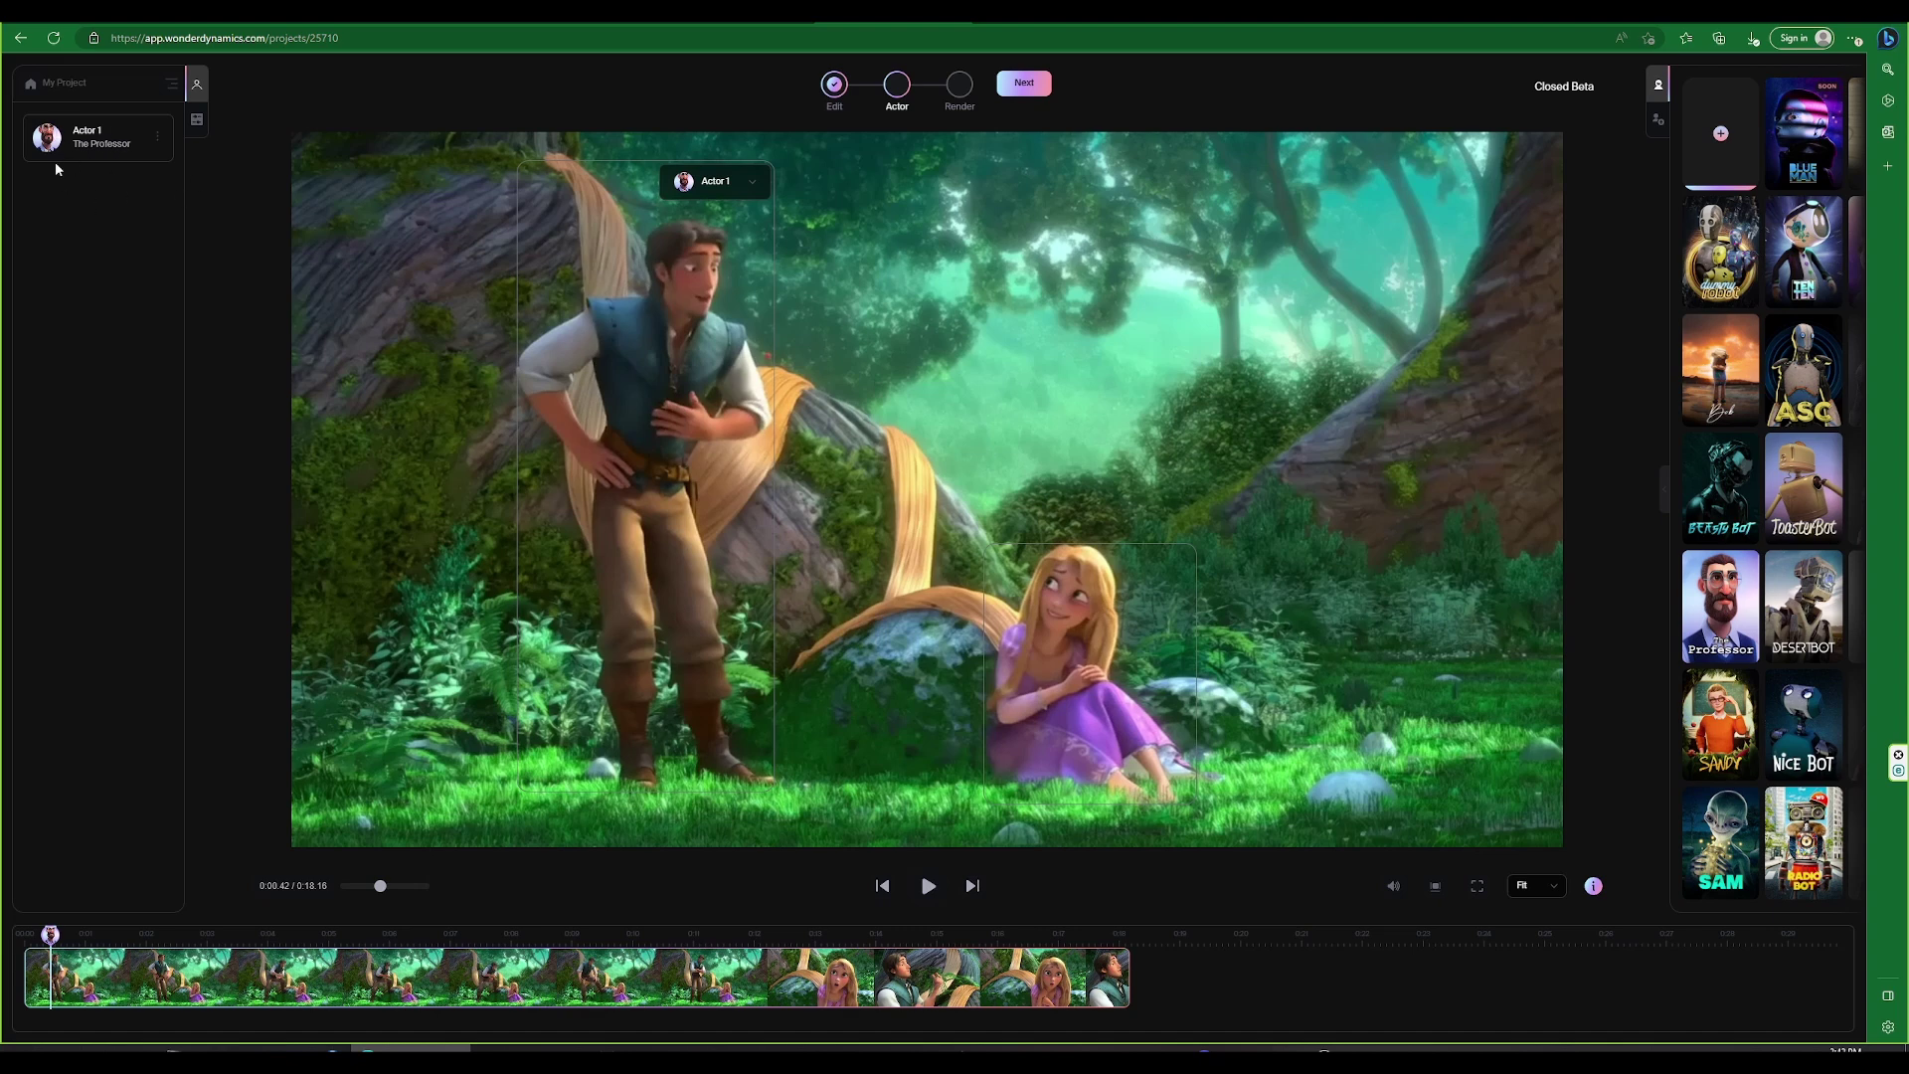
drag(109, 939, 278, 950)
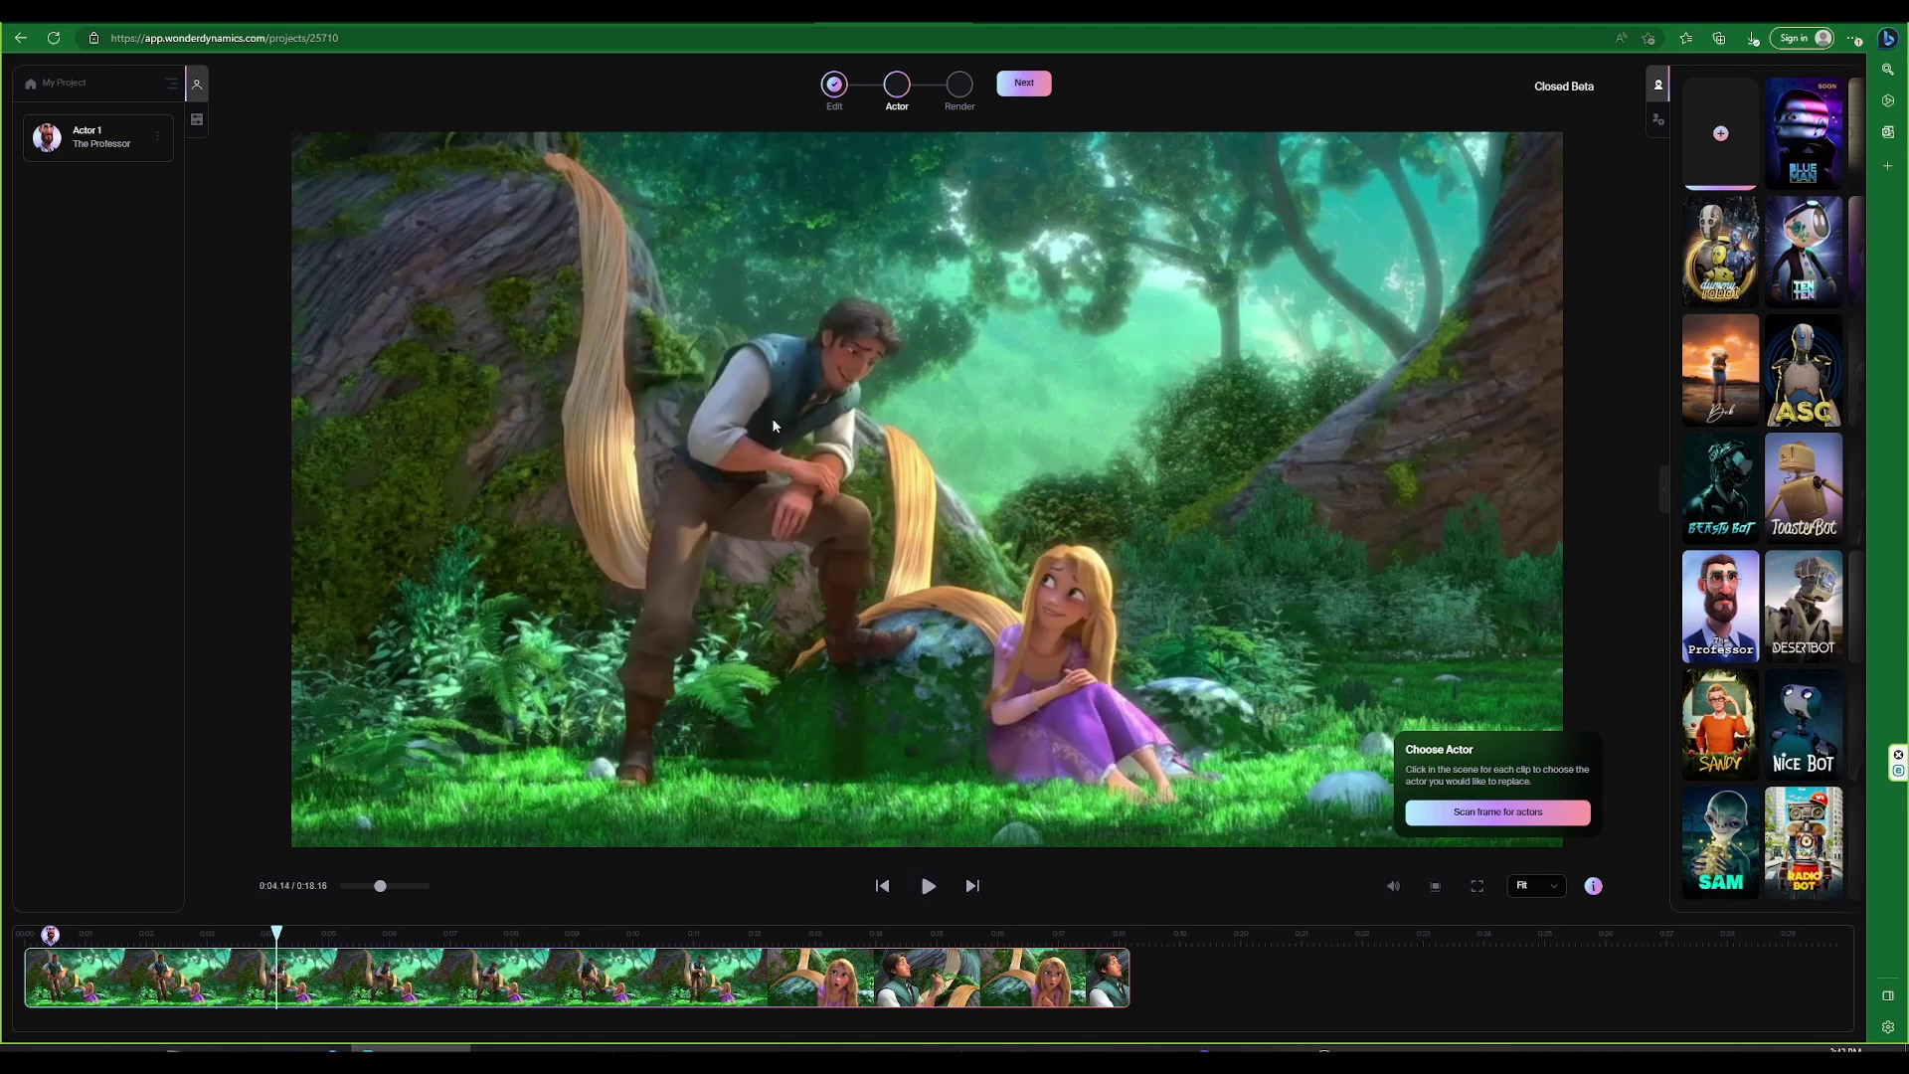
click(1507, 813)
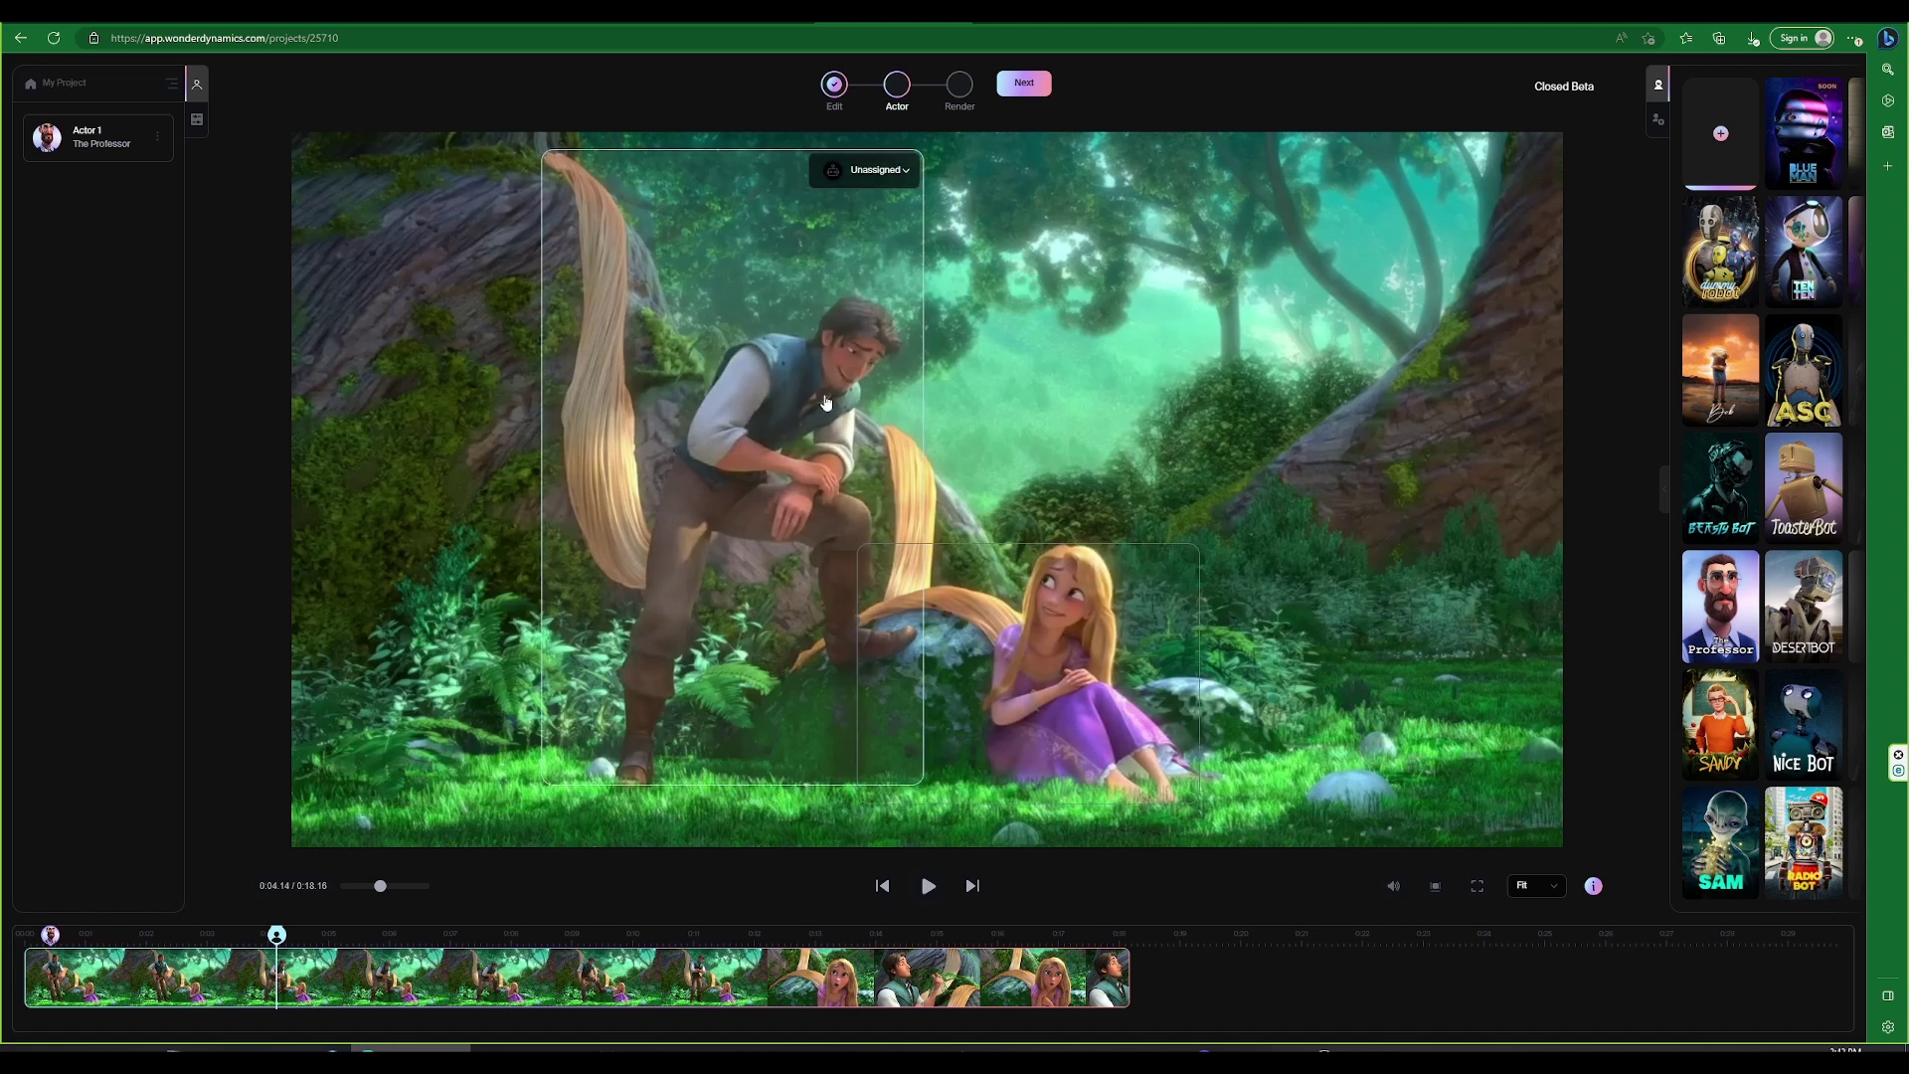
Try assigning the man's box to Actor 1, which ends up casting The Professor as Actor 2
click(885, 169)
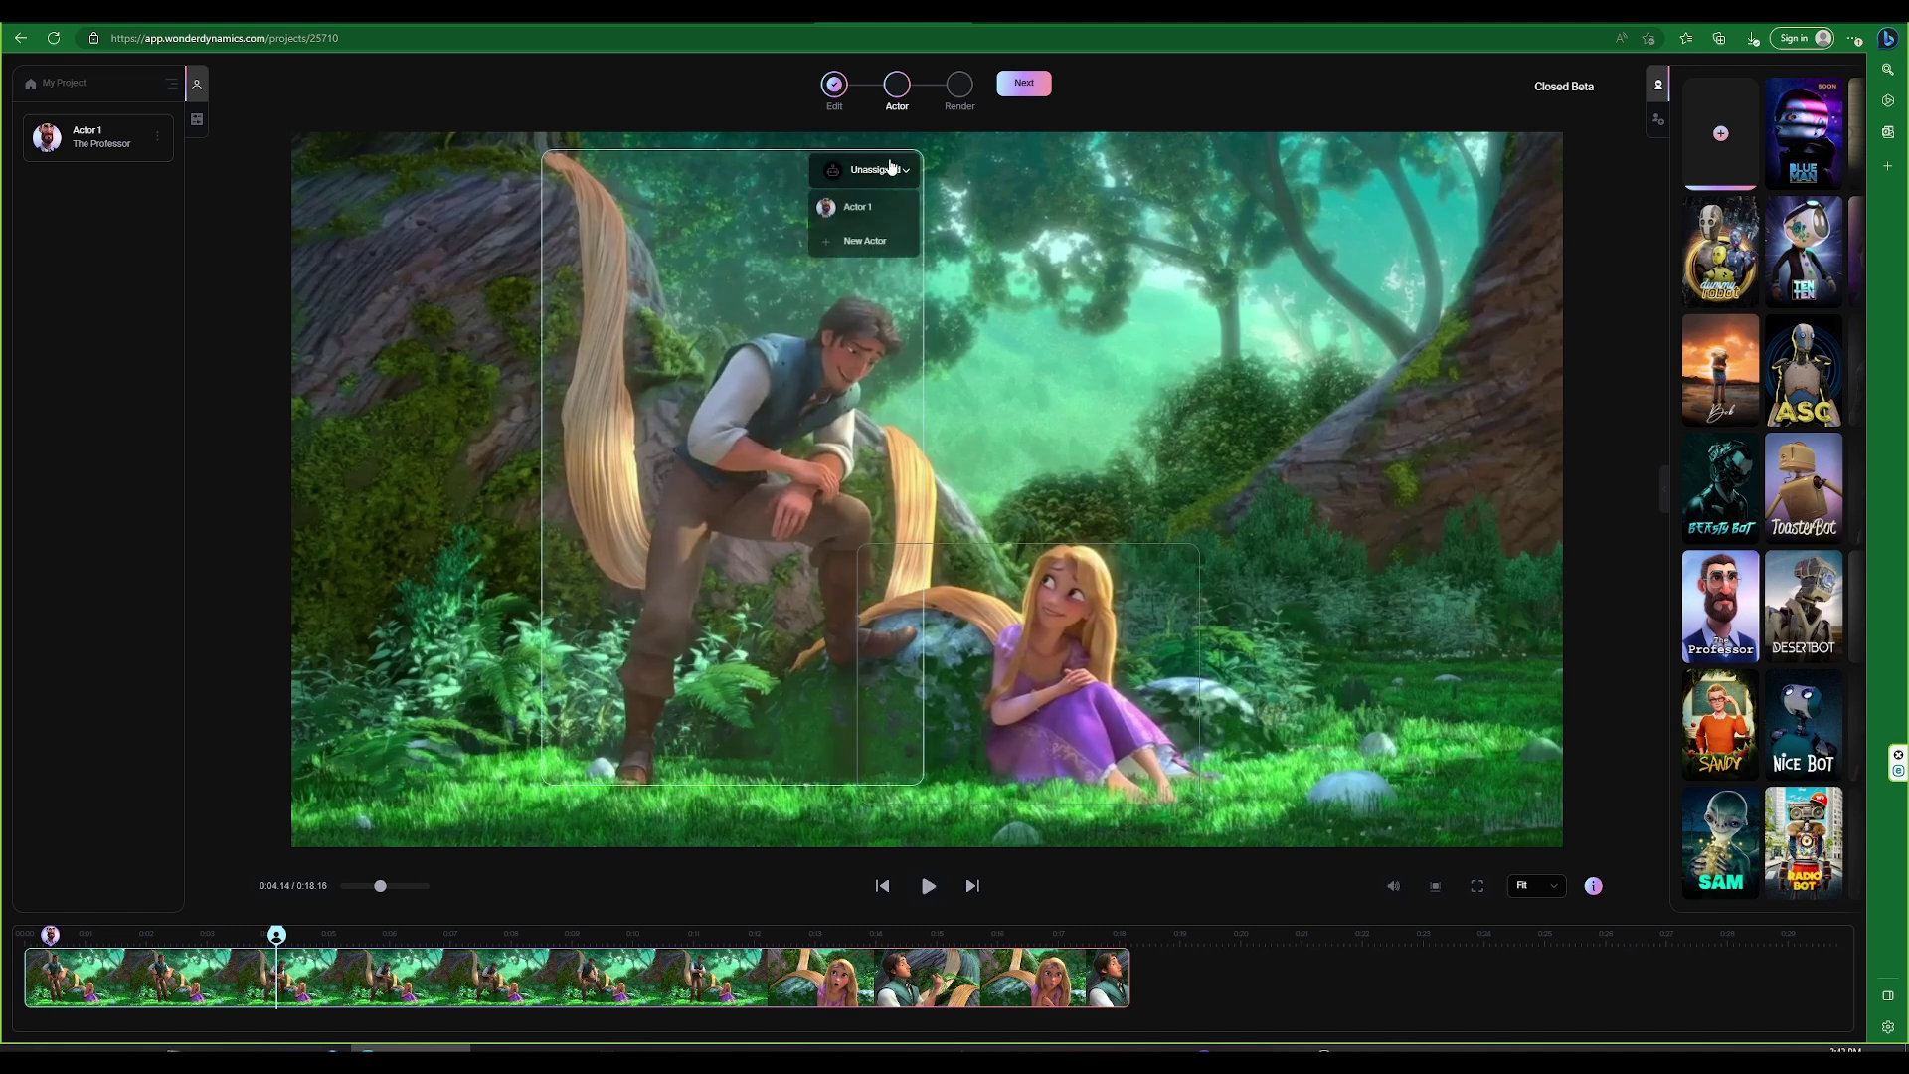
click(857, 207)
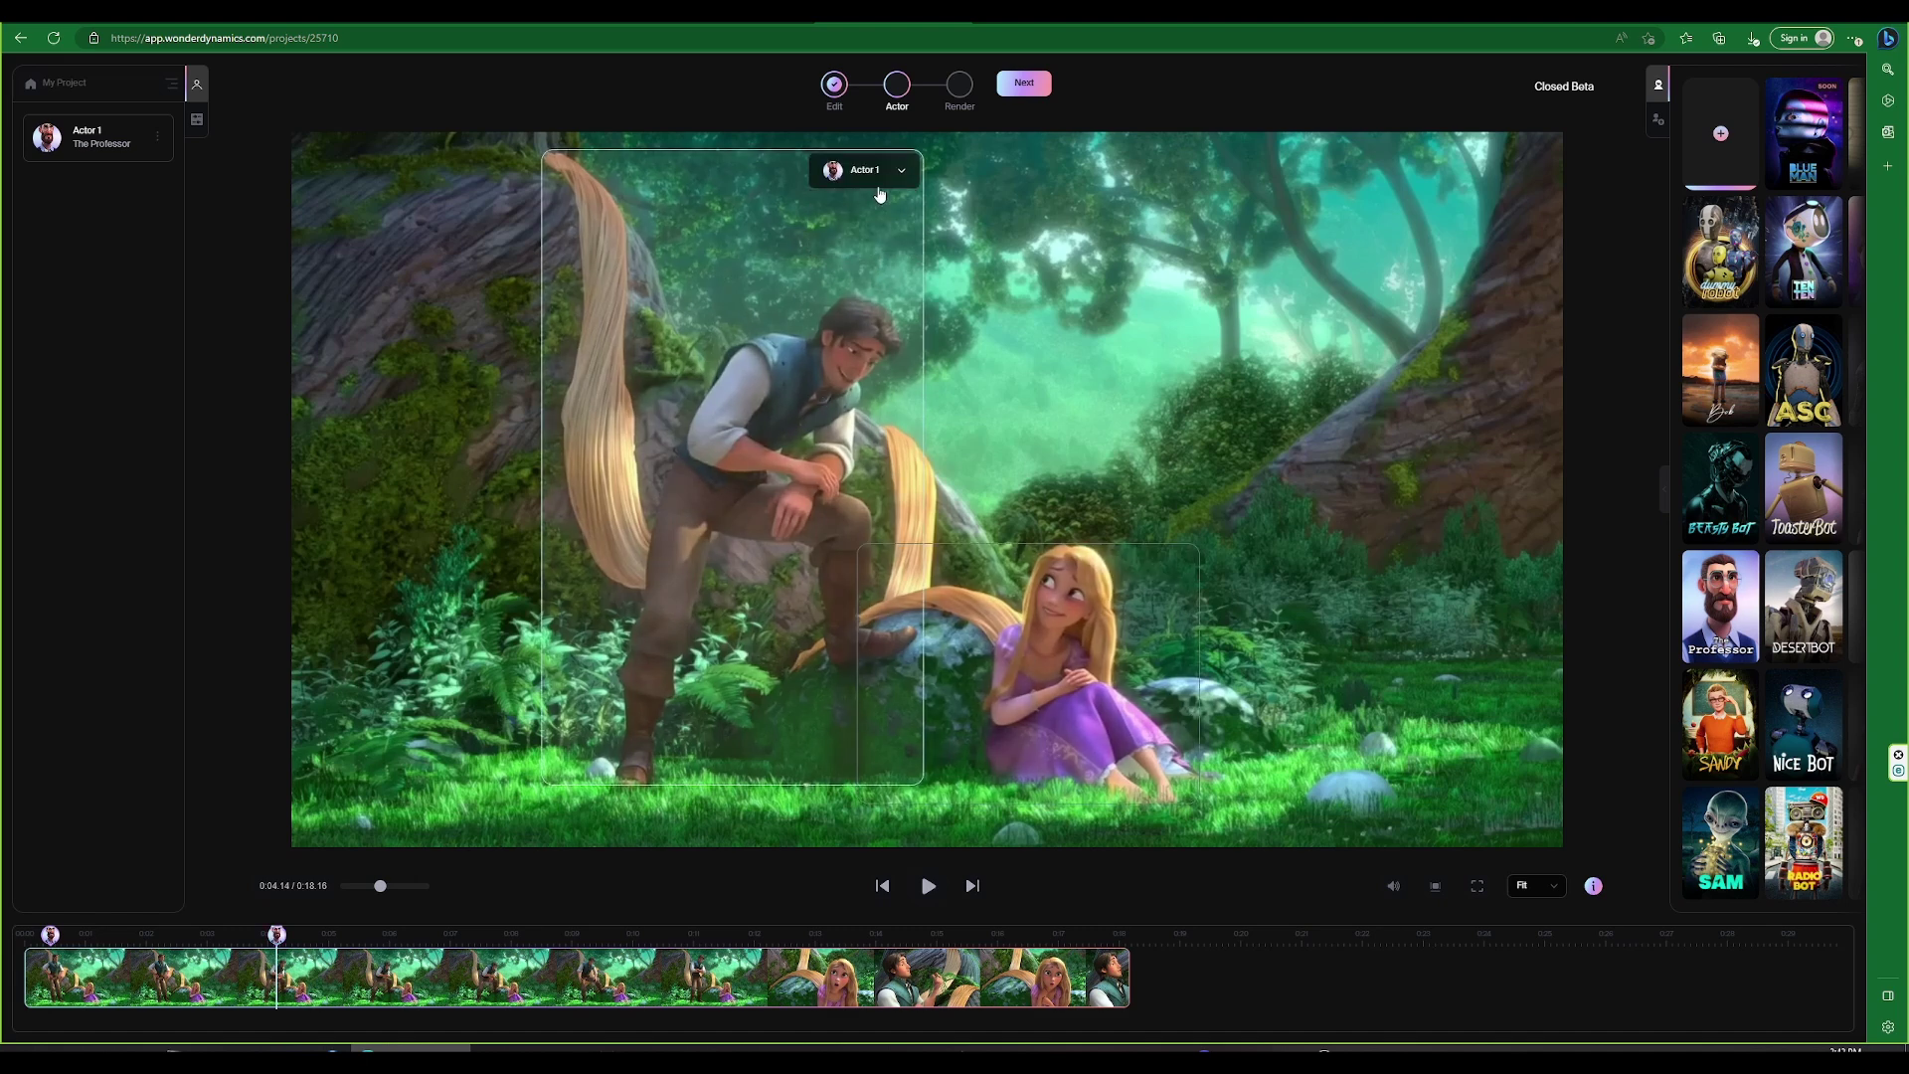
drag(99, 139, 741, 256)
click(883, 184)
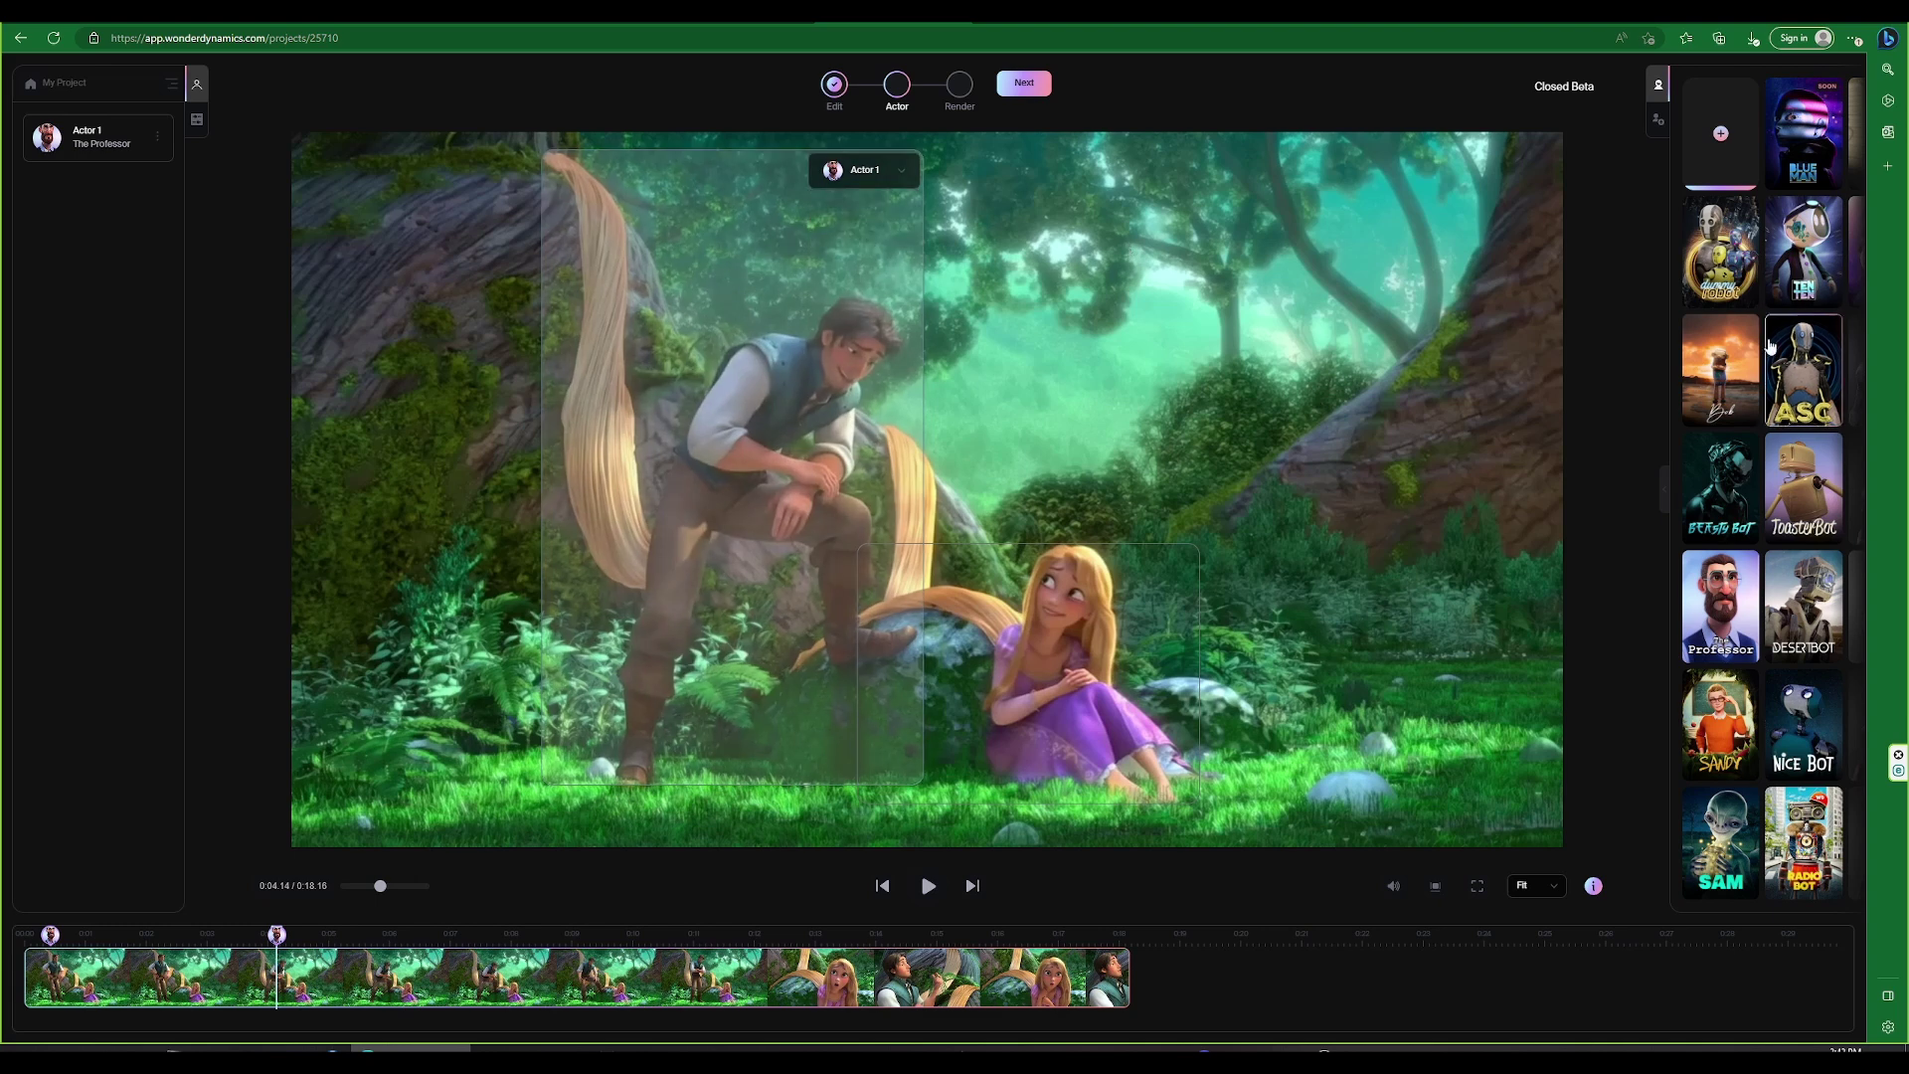
drag(1720, 607, 792, 390)
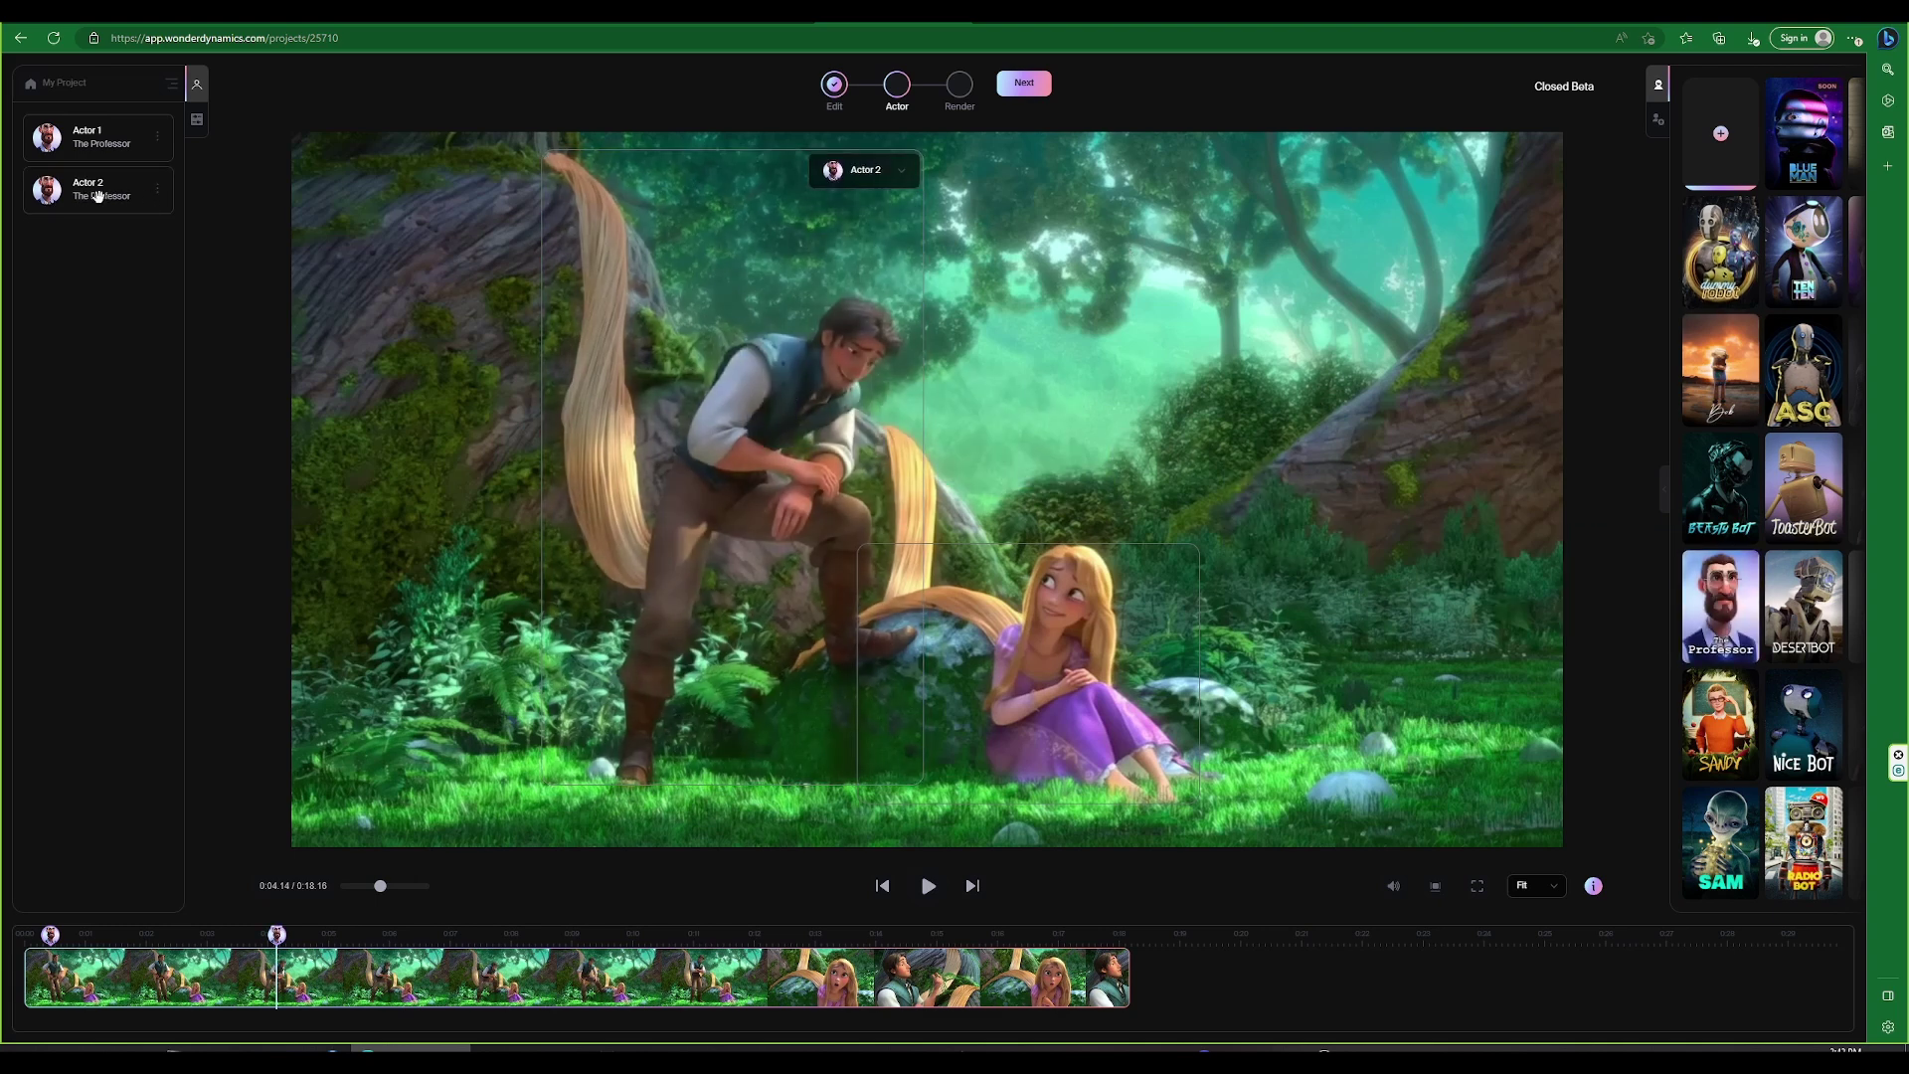
Delete Actor 2 and assign Actor 1 to the figure in the shot
click(158, 198)
click(171, 212)
click(903, 170)
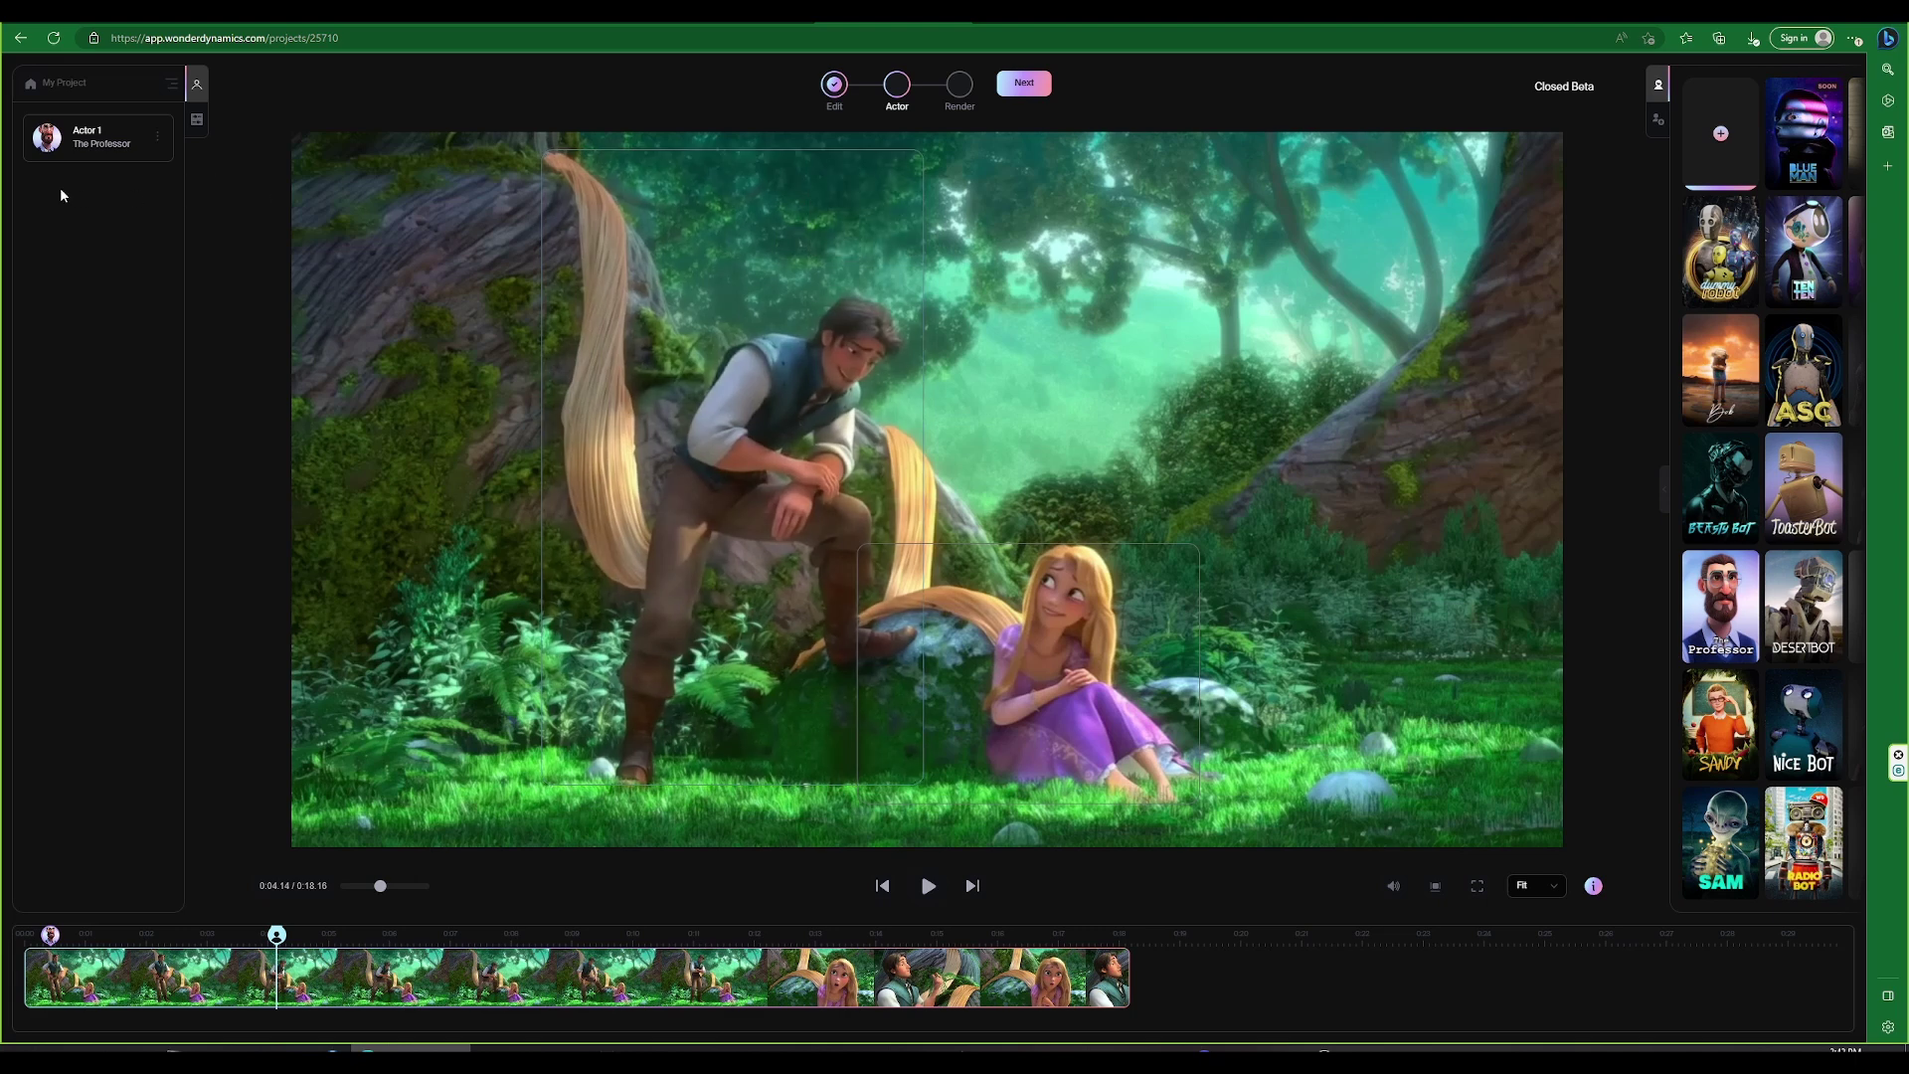
drag(94, 139, 756, 253)
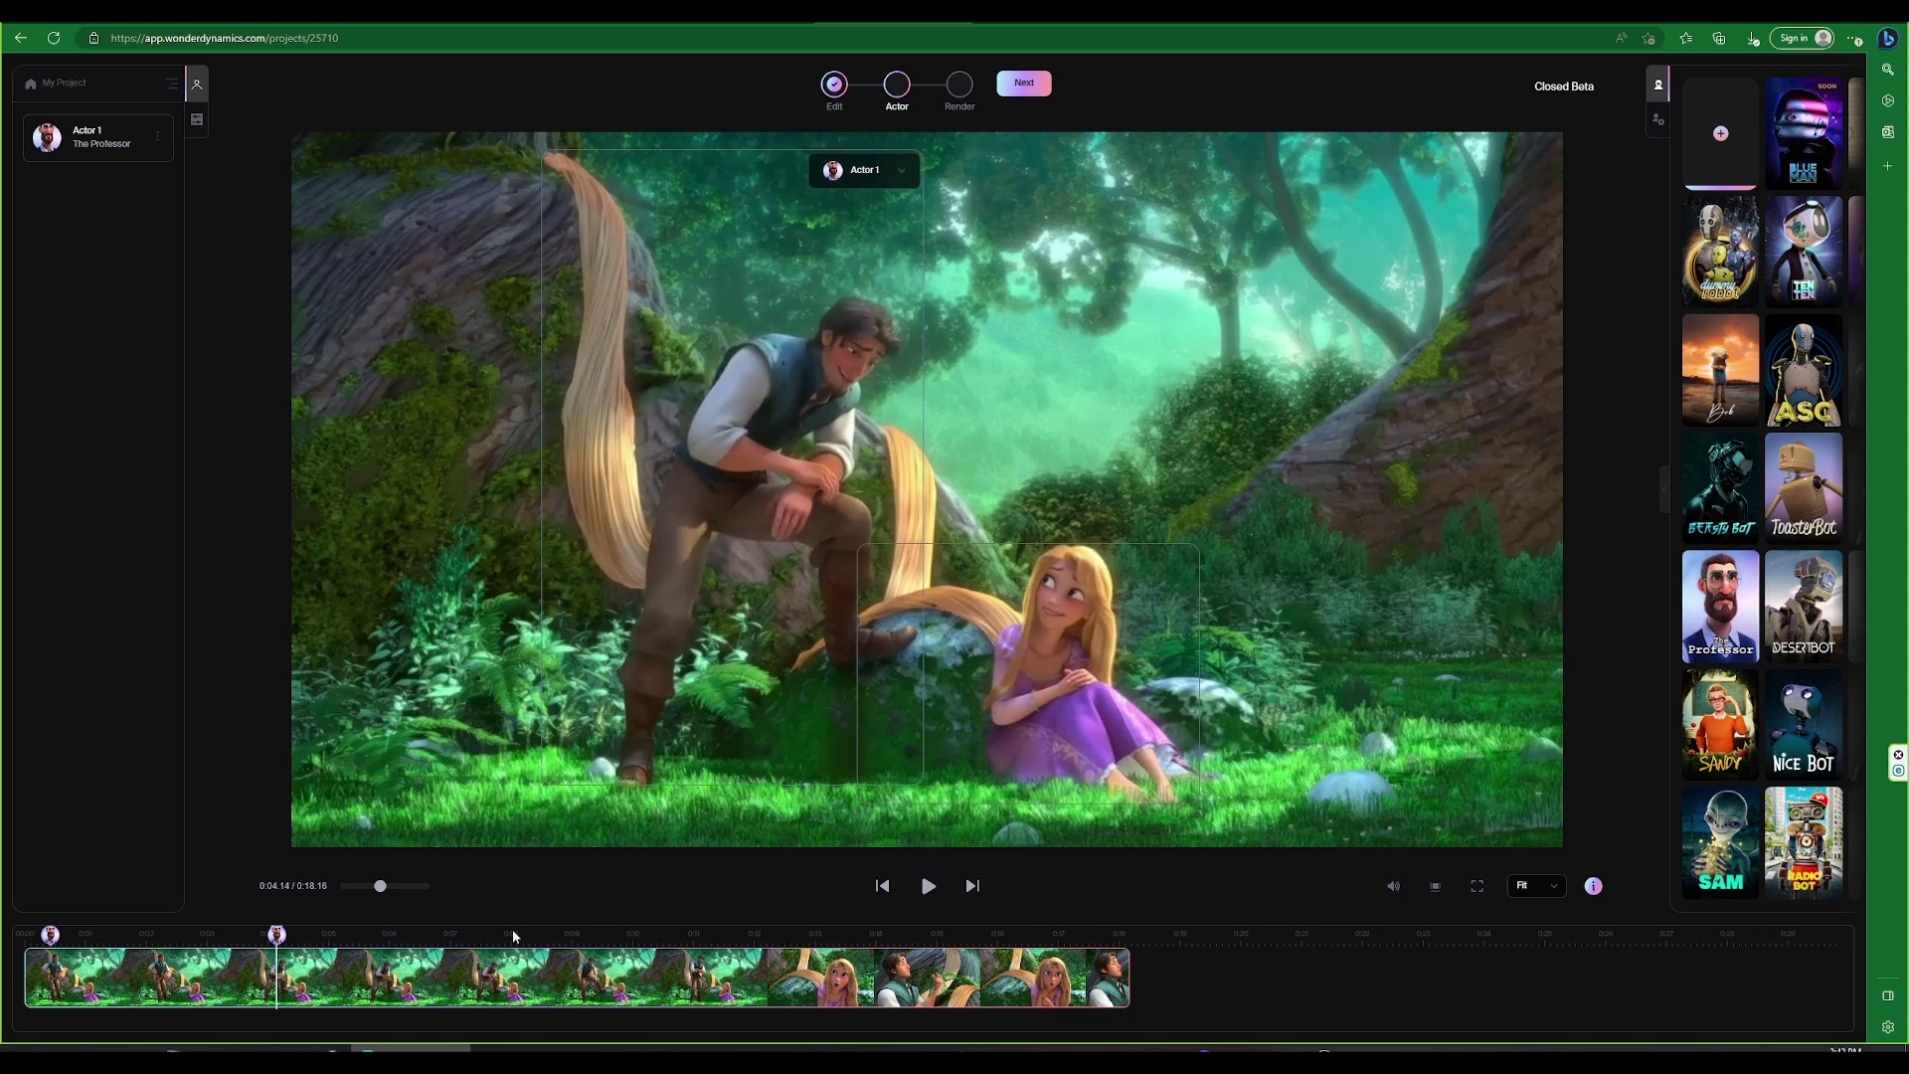
Scrub to the 0:13.25 close-up, scan it for actors, and assign the man to Actor 1
click(798, 939)
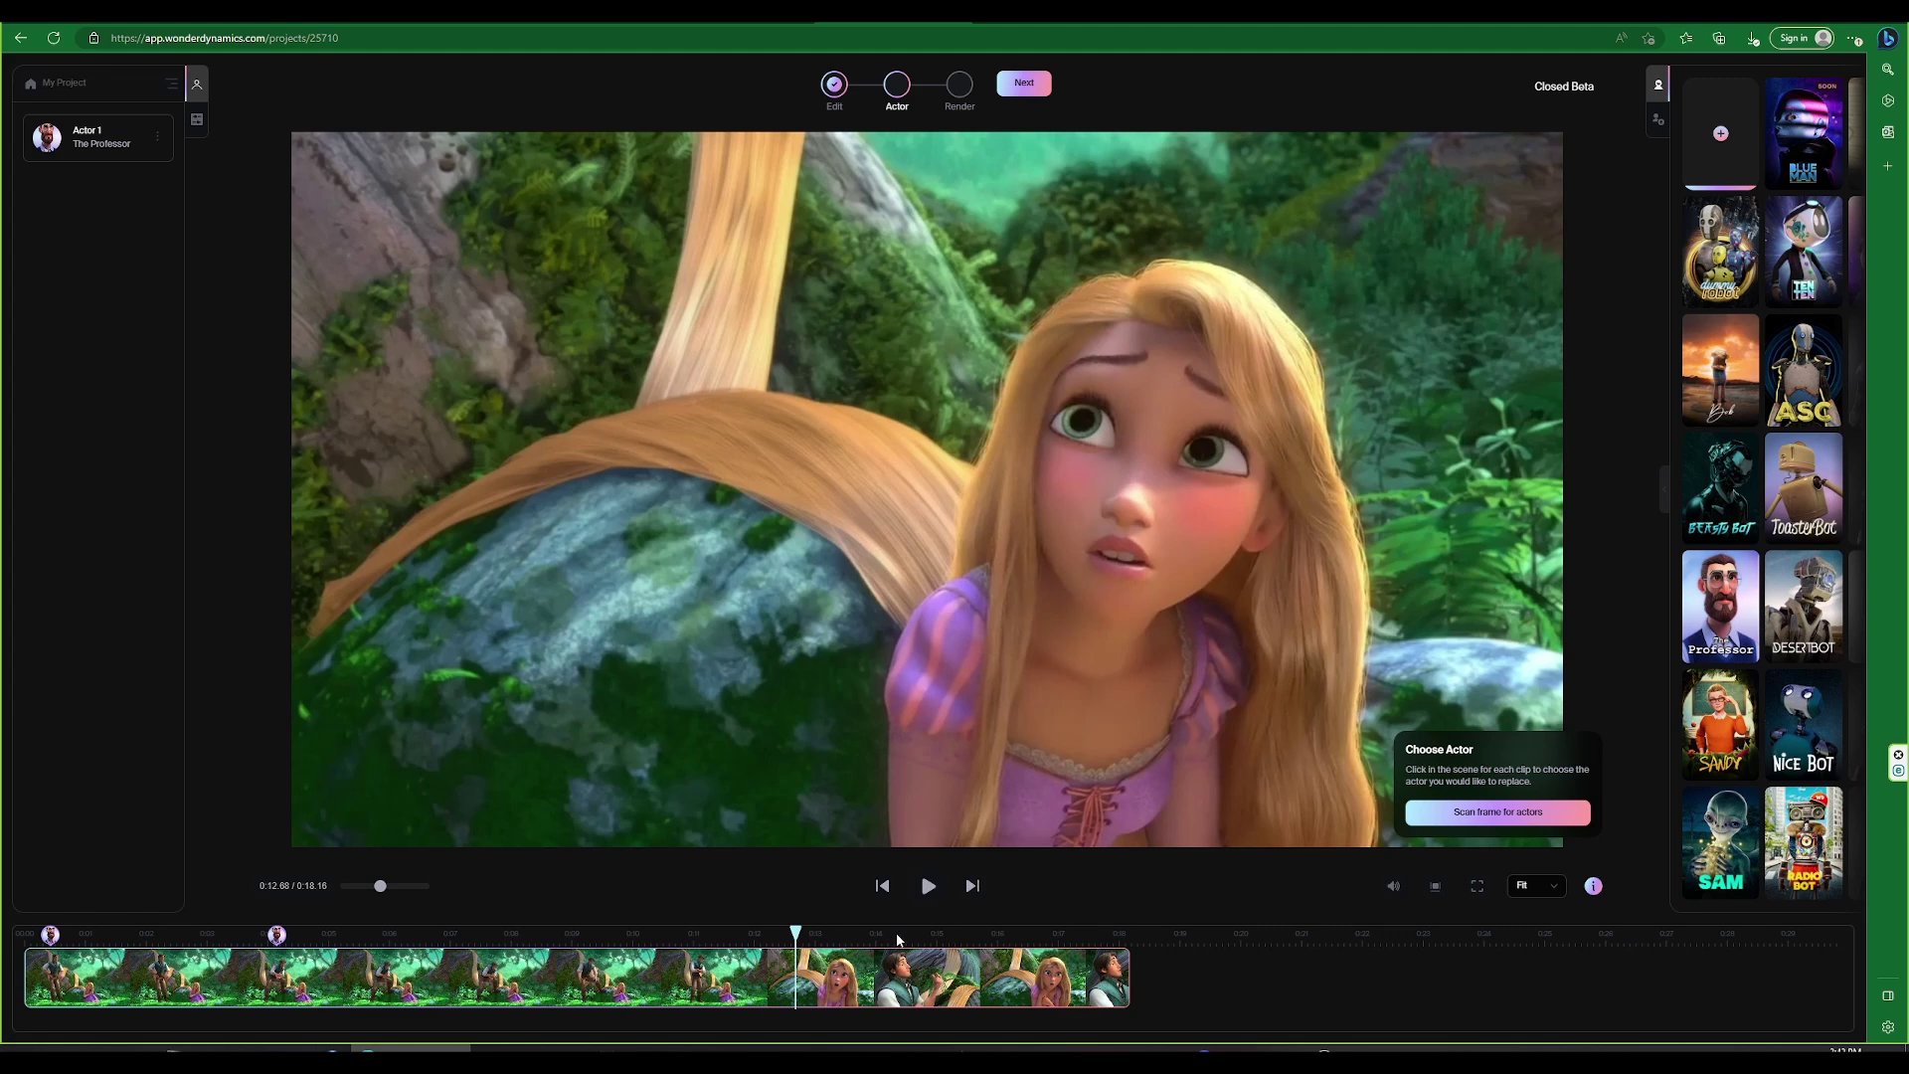
click(898, 938)
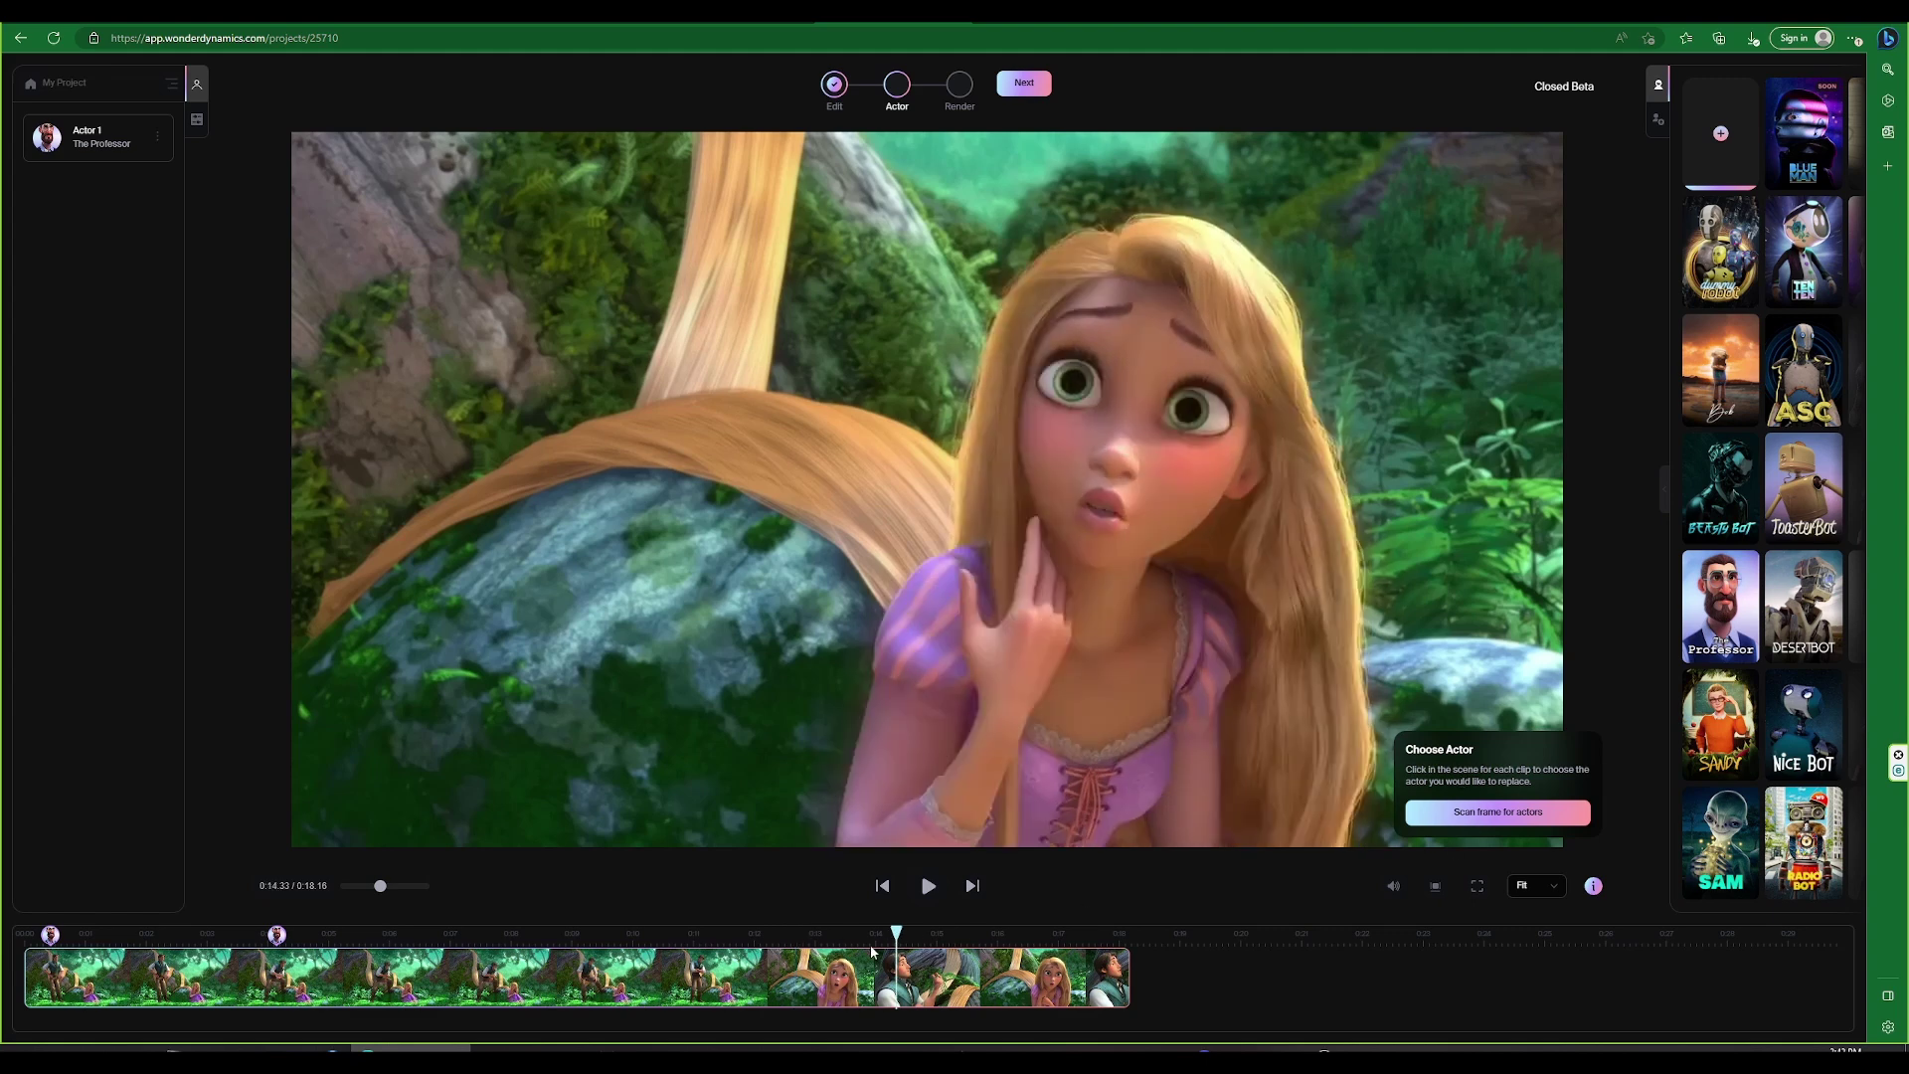
drag(918, 930, 832, 940)
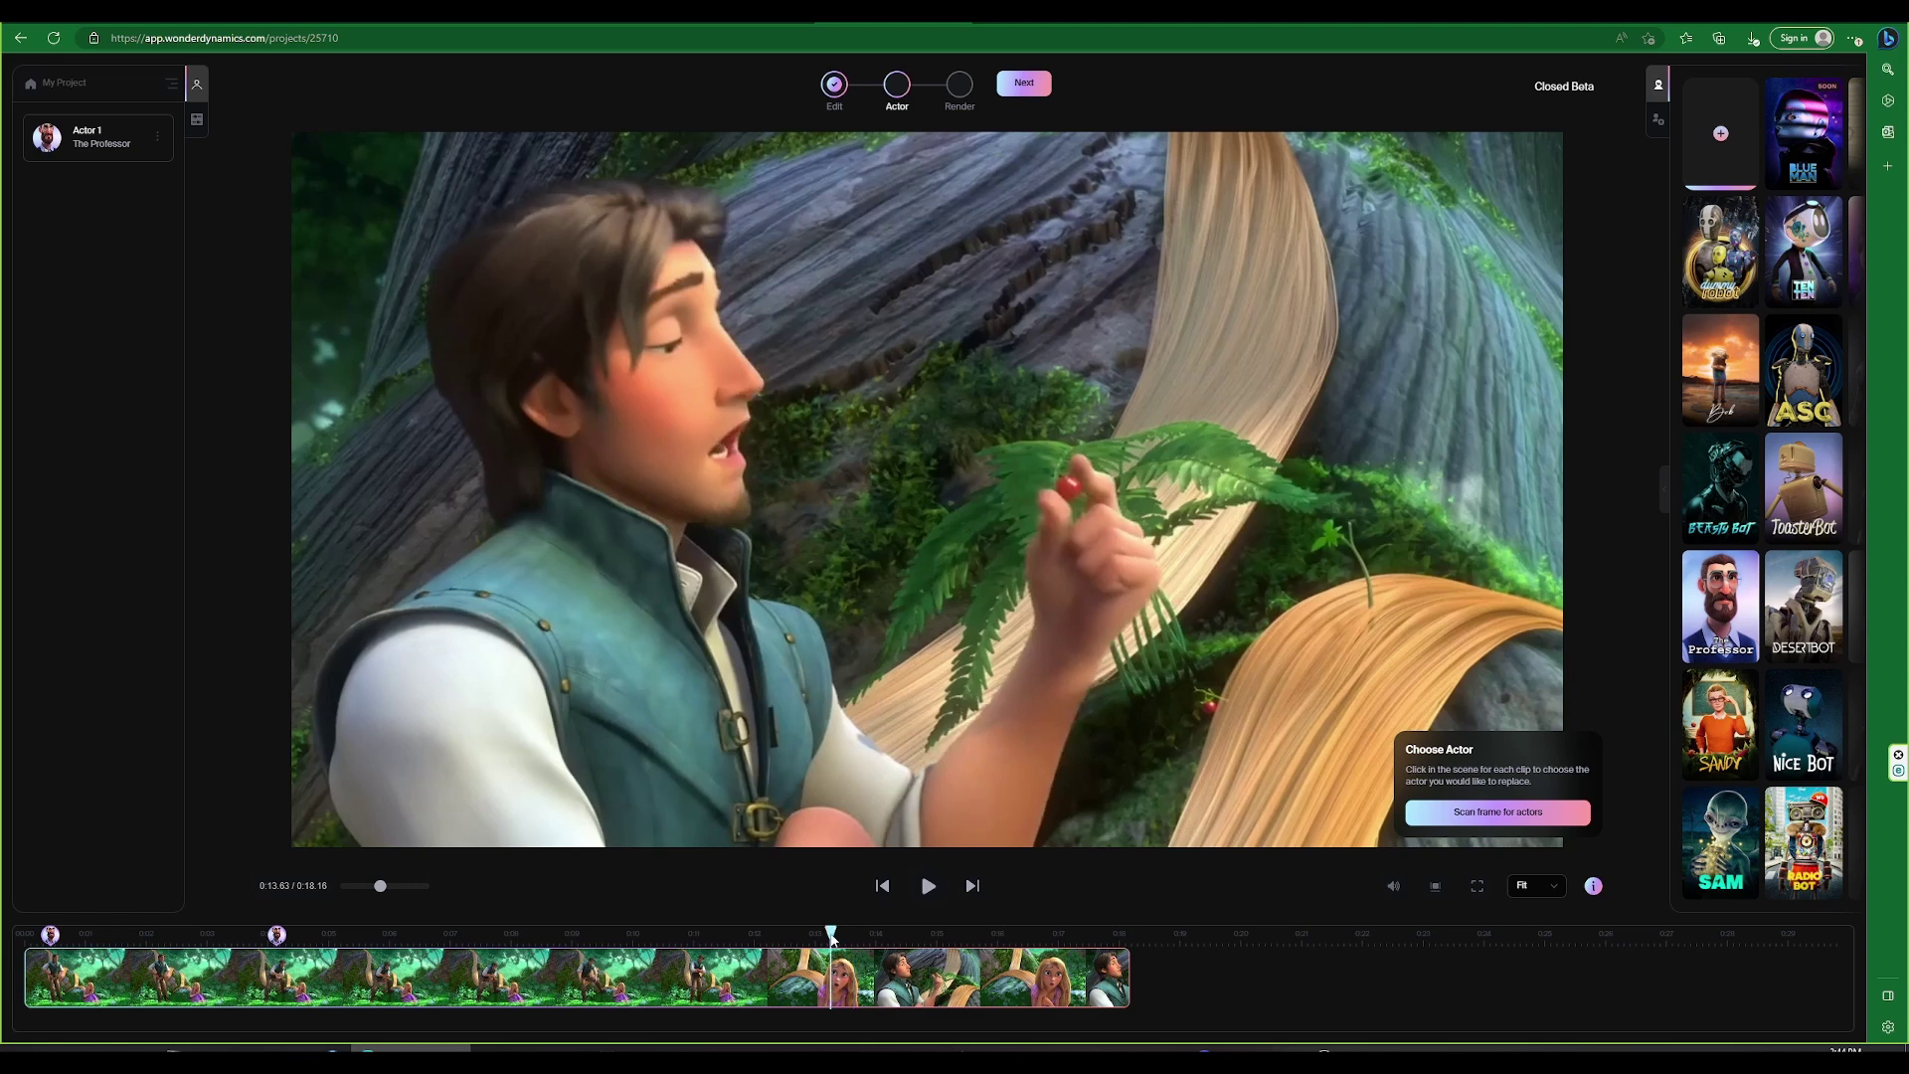
click(1497, 811)
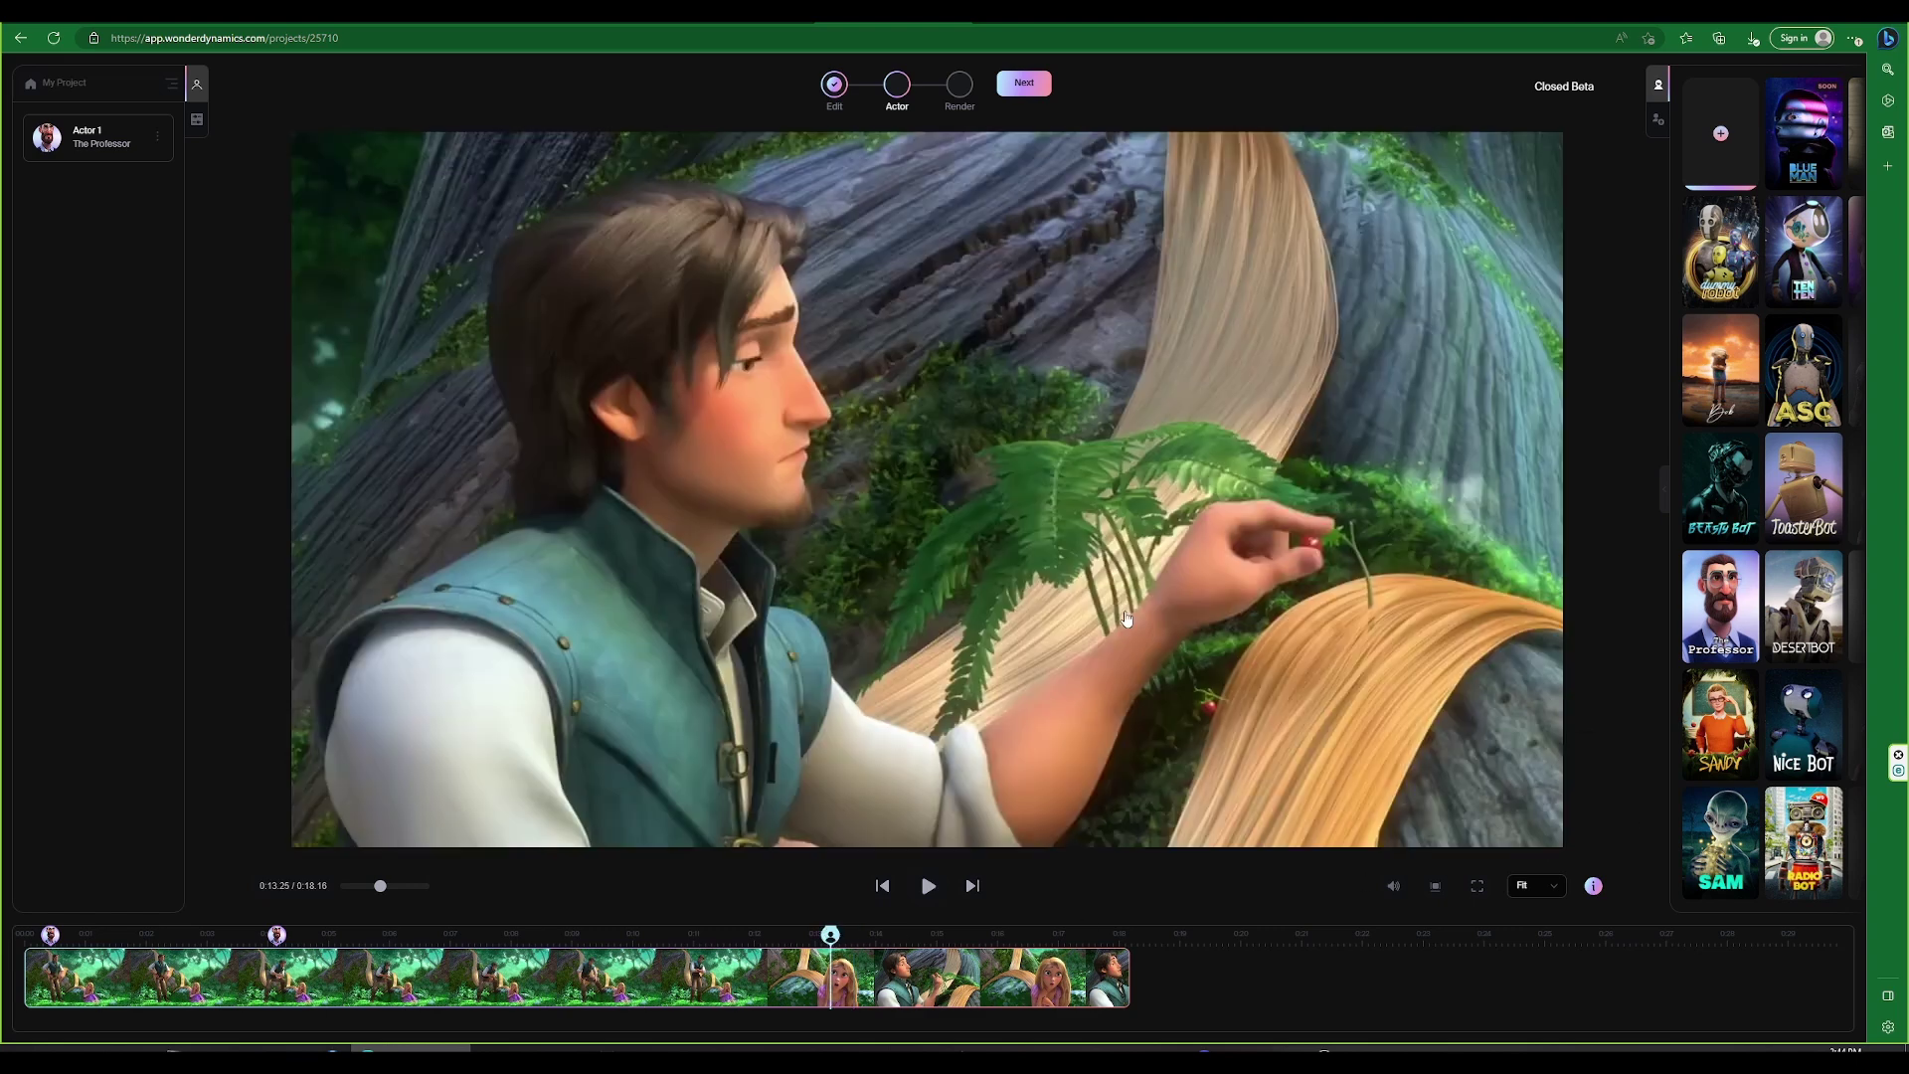
click(1295, 203)
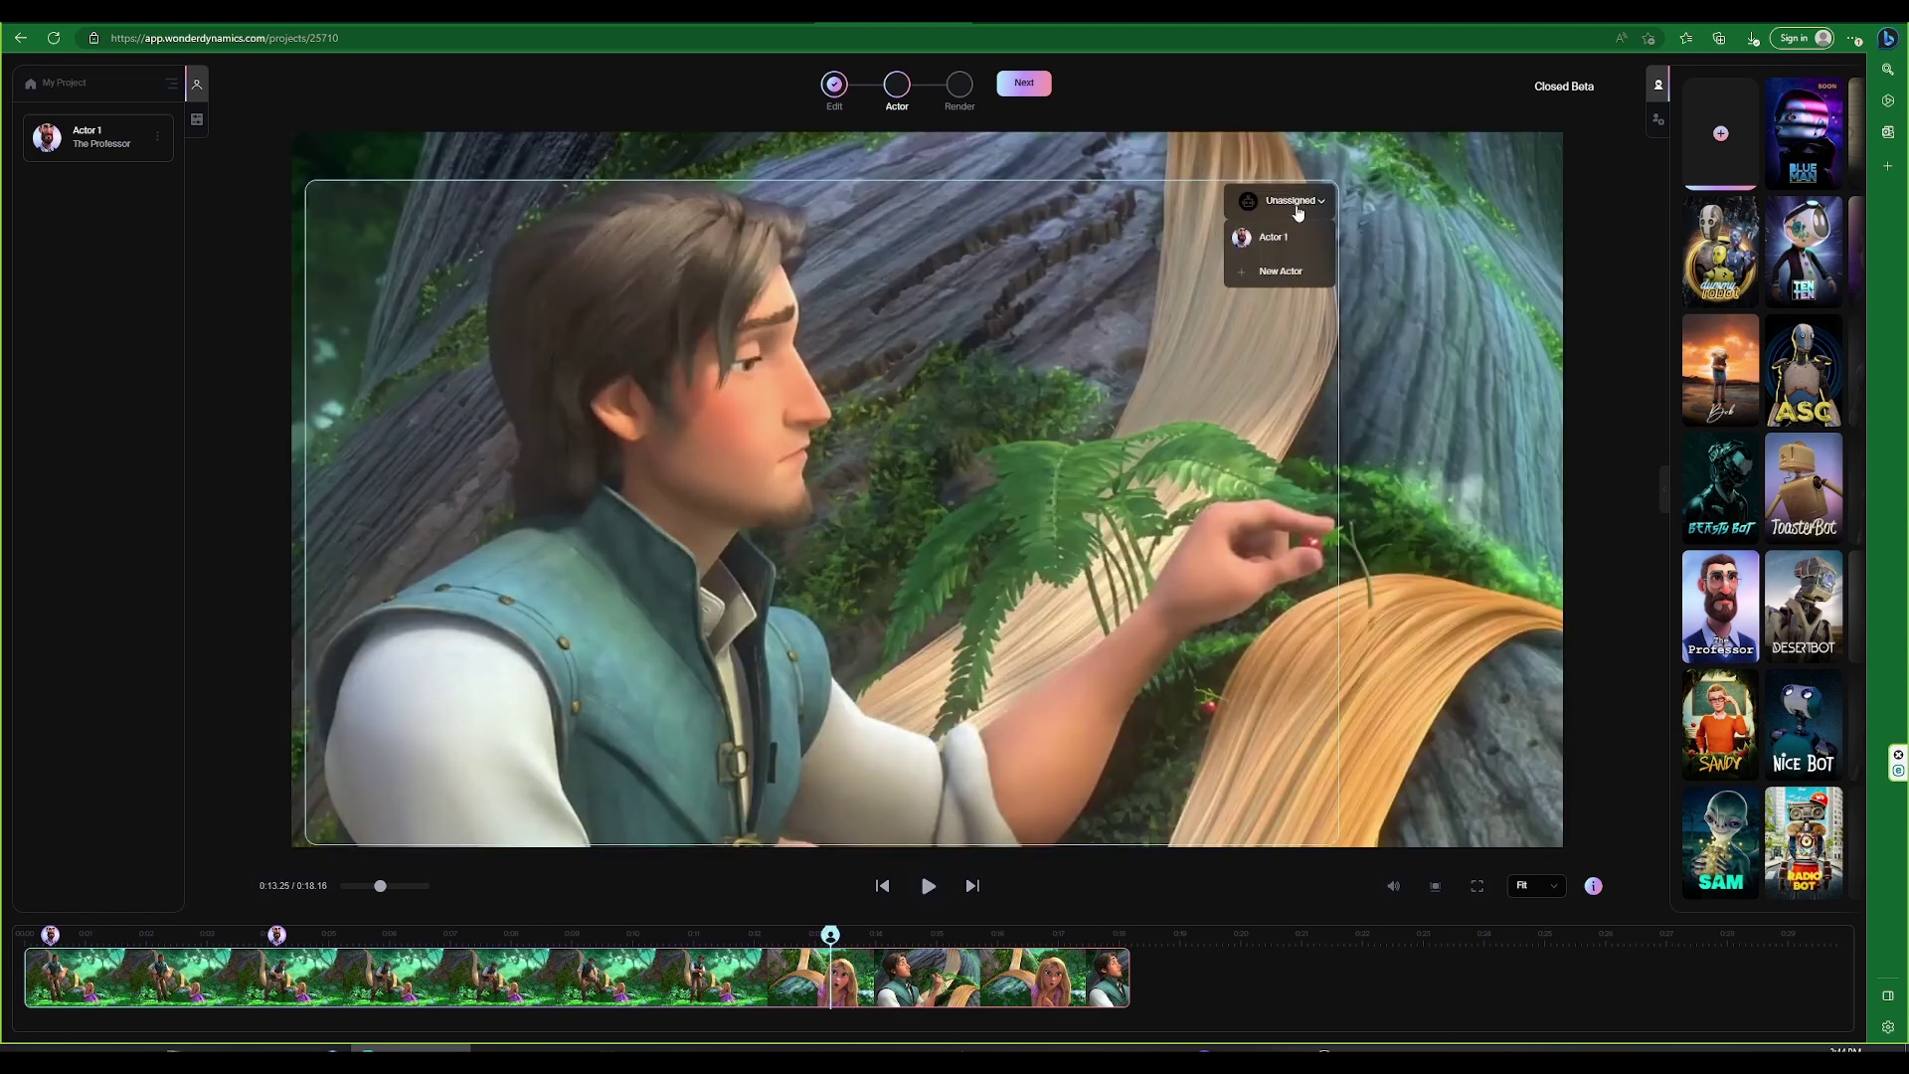
click(1282, 236)
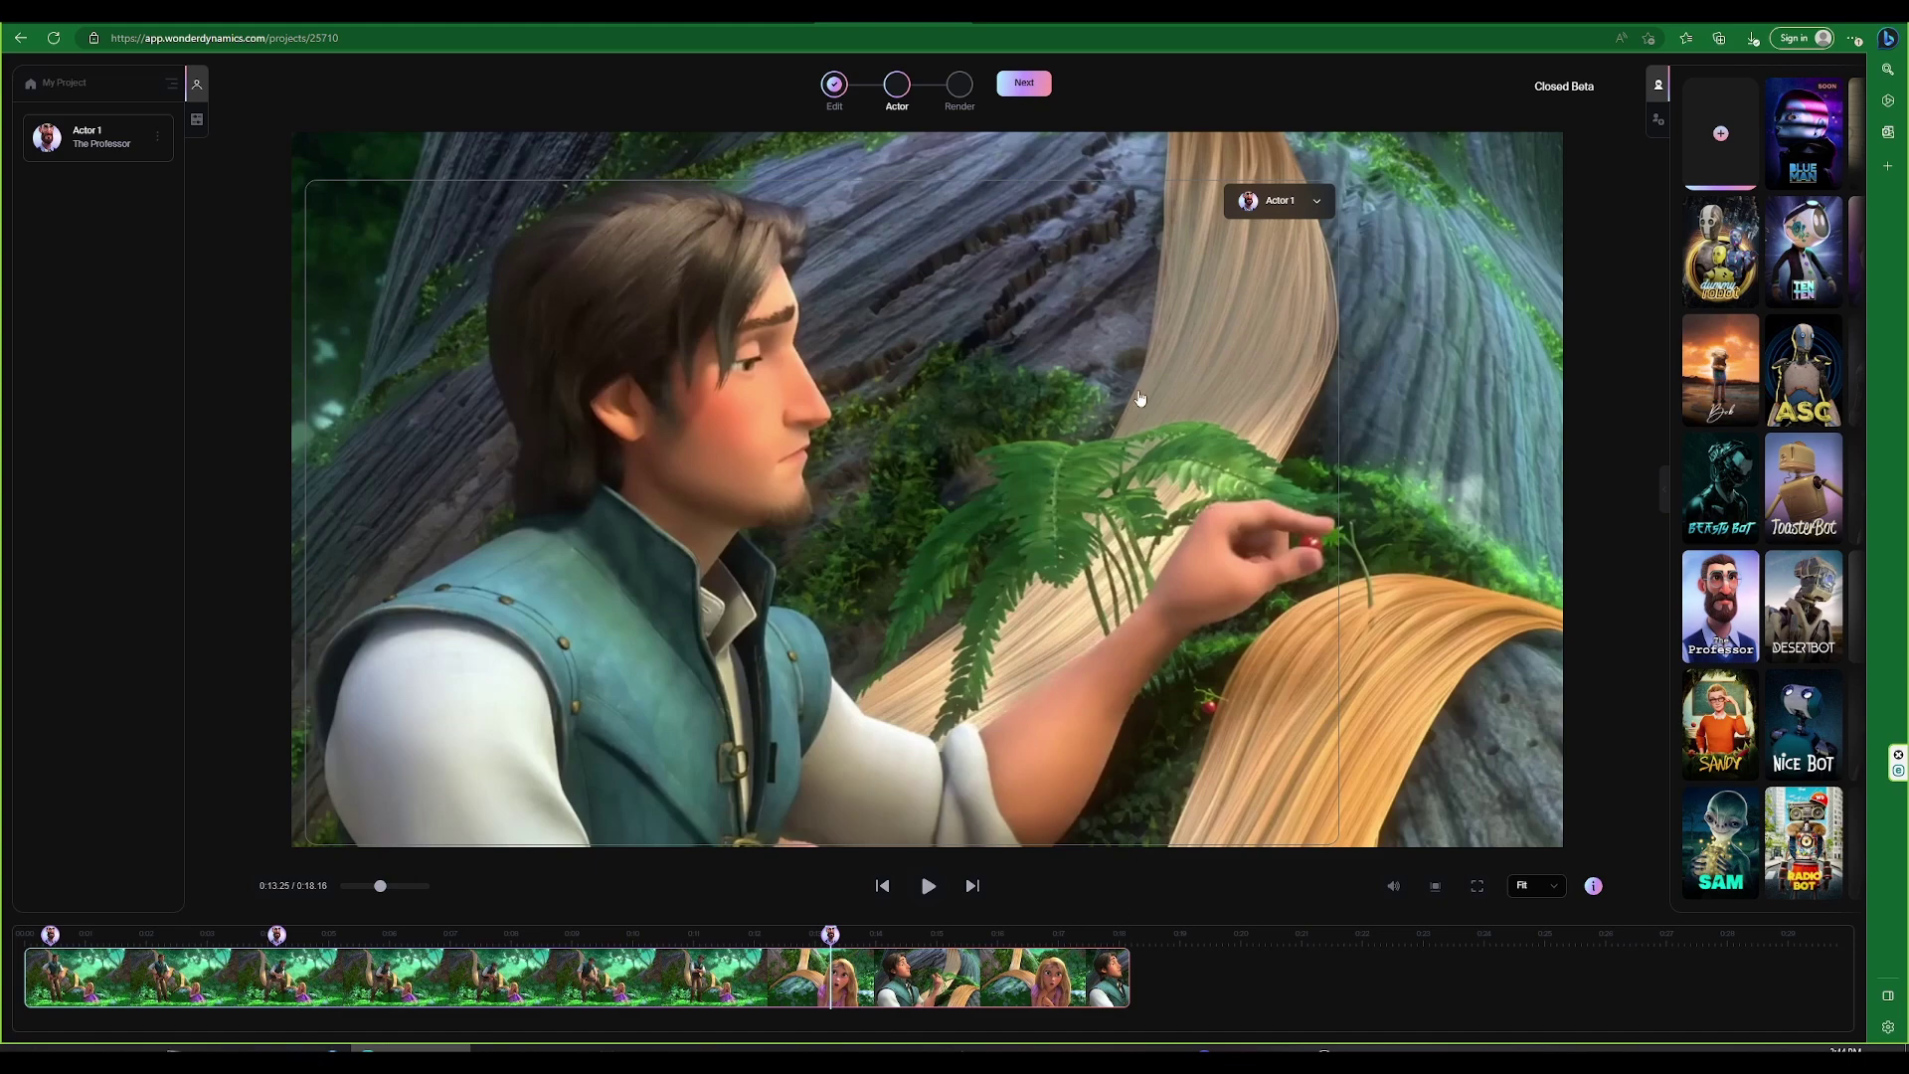
Render at 1080p with AI MoCap and Clean Plate exports enabled, and start processing
click(1024, 86)
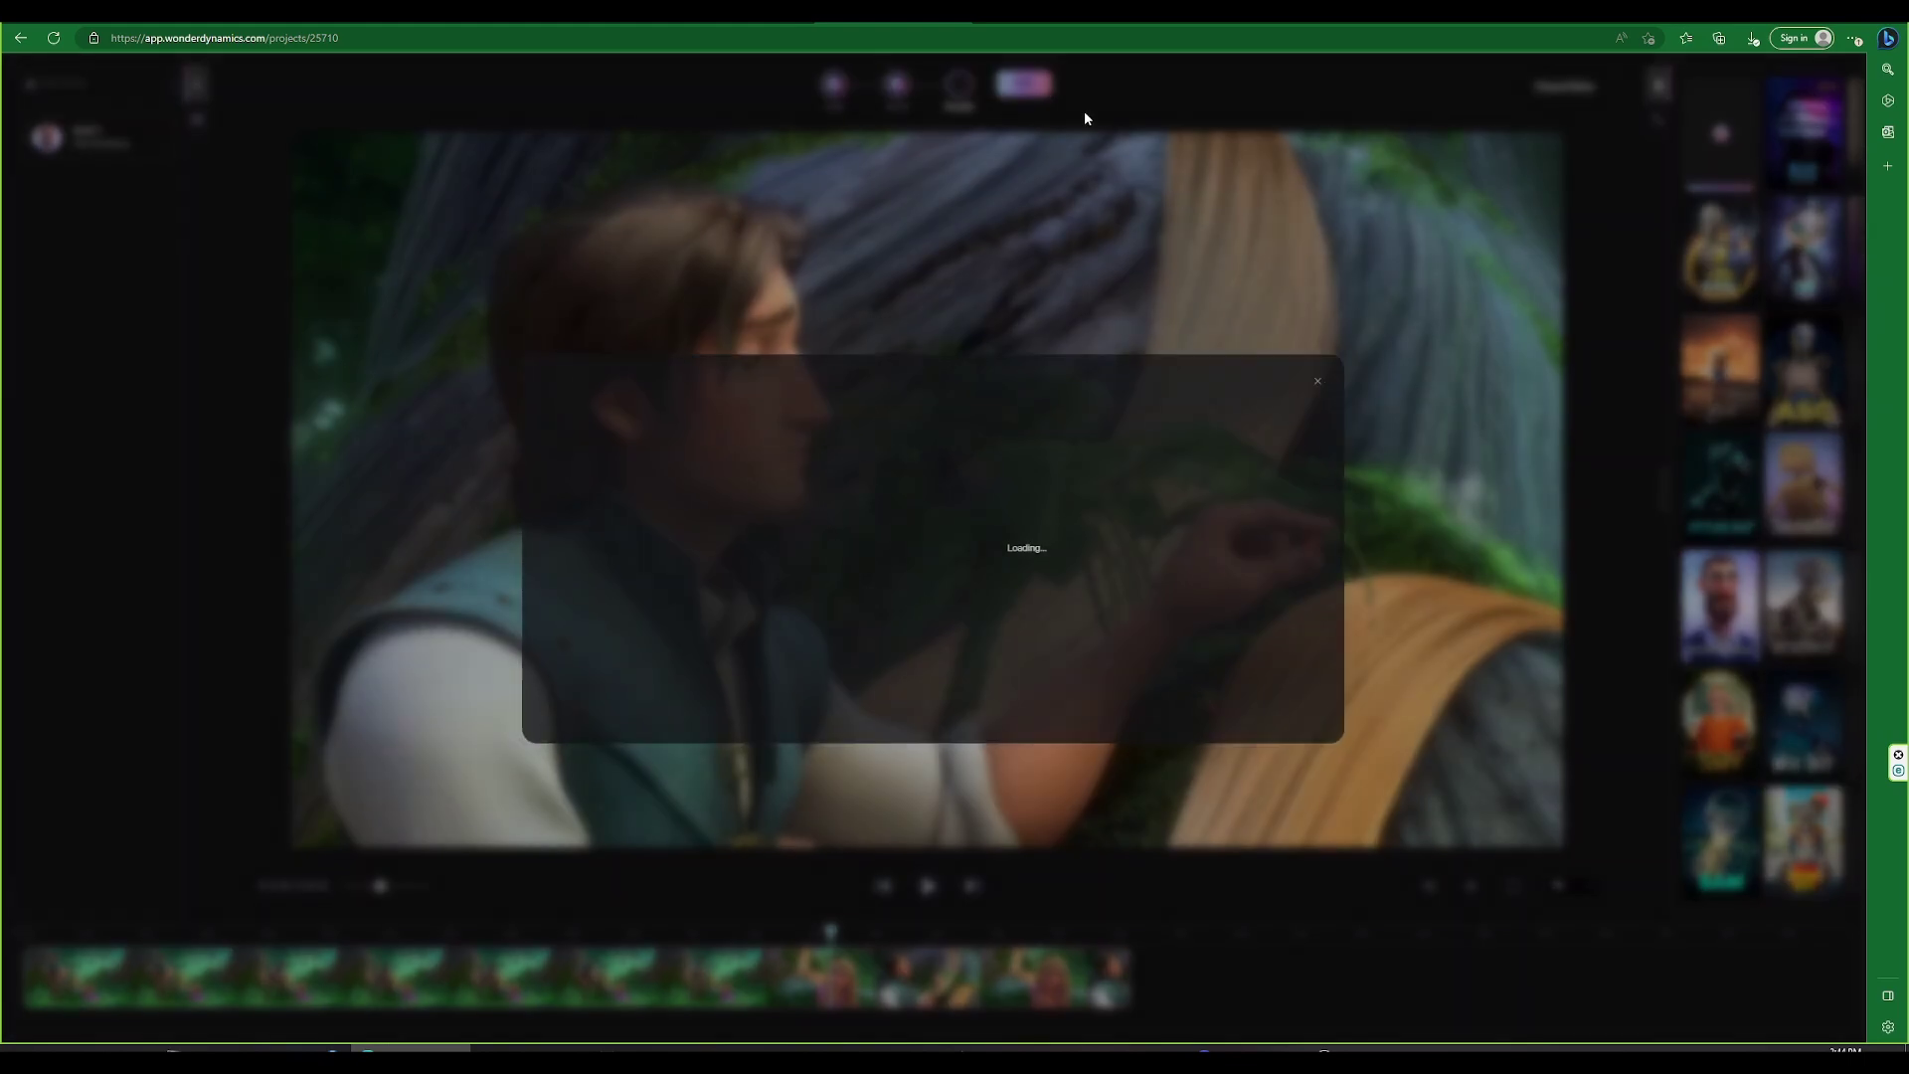
click(1165, 463)
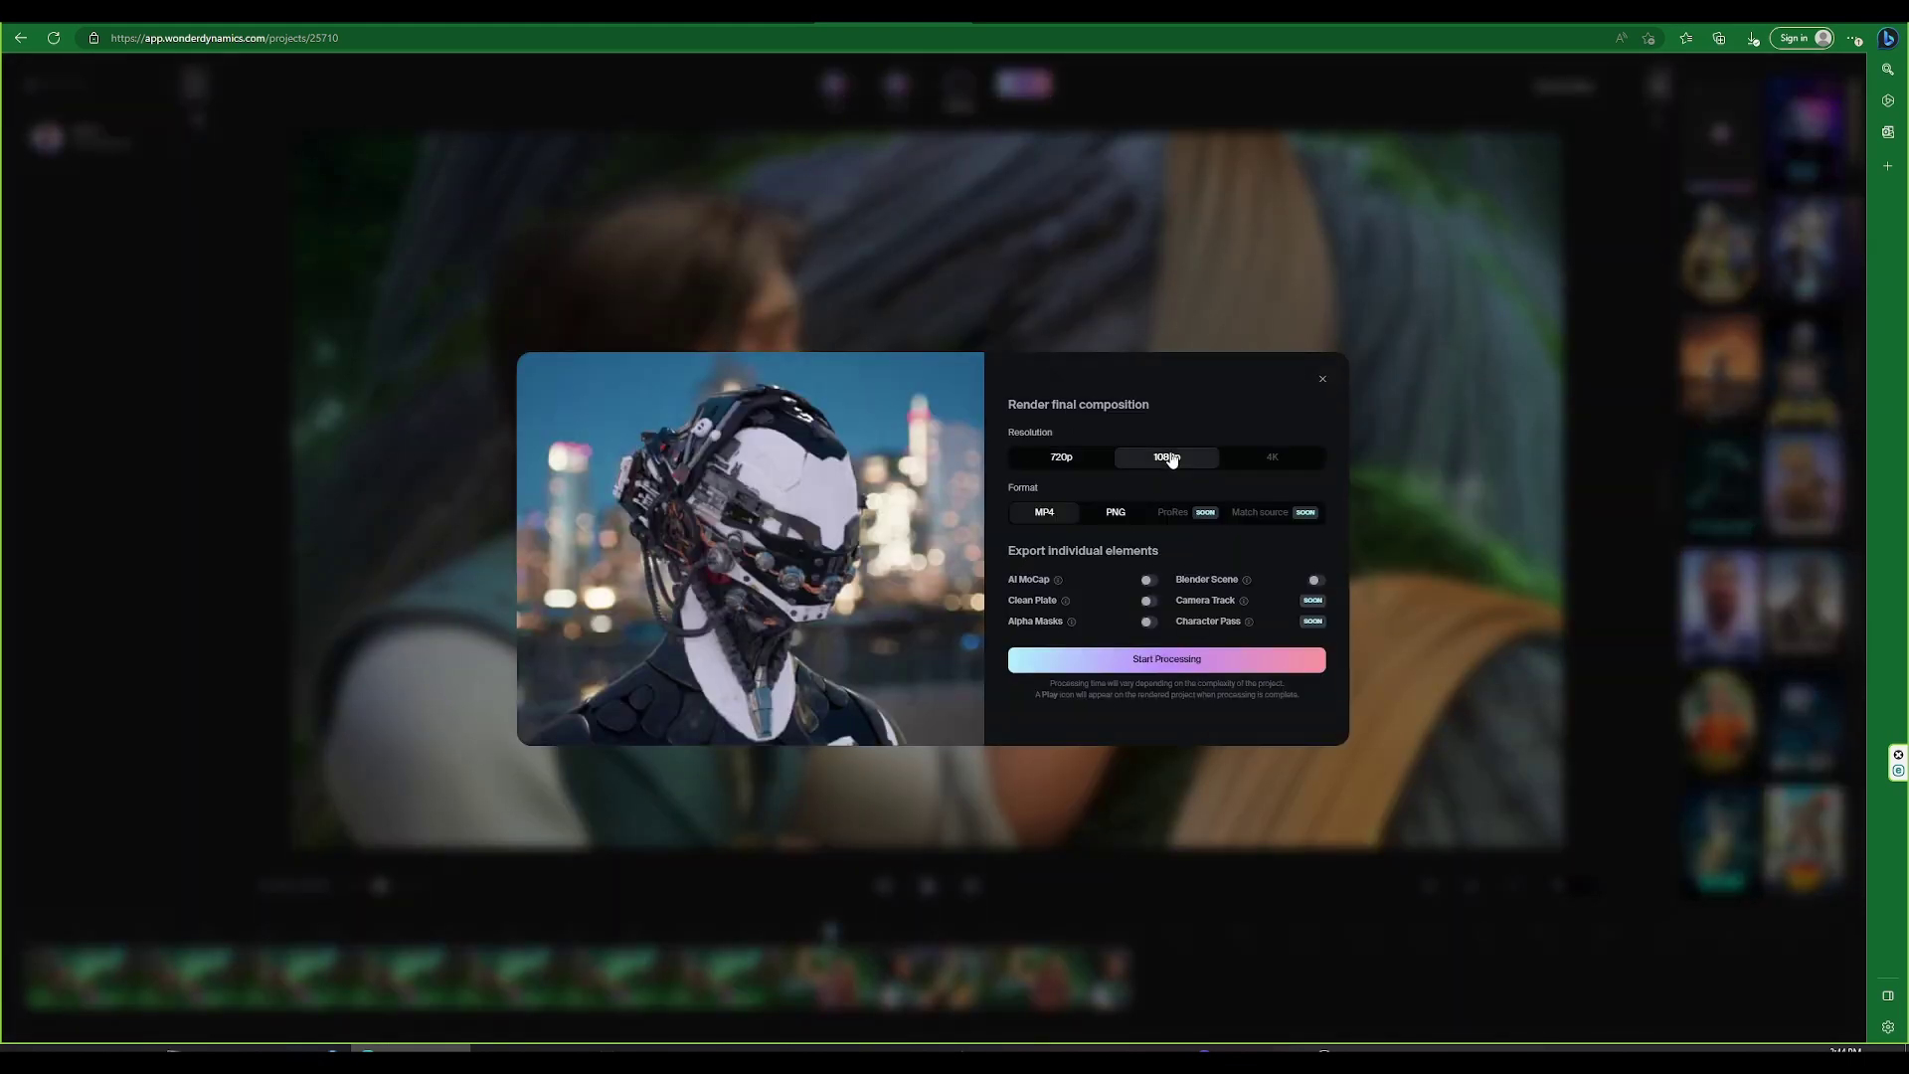
click(1152, 580)
click(1151, 602)
click(1165, 661)
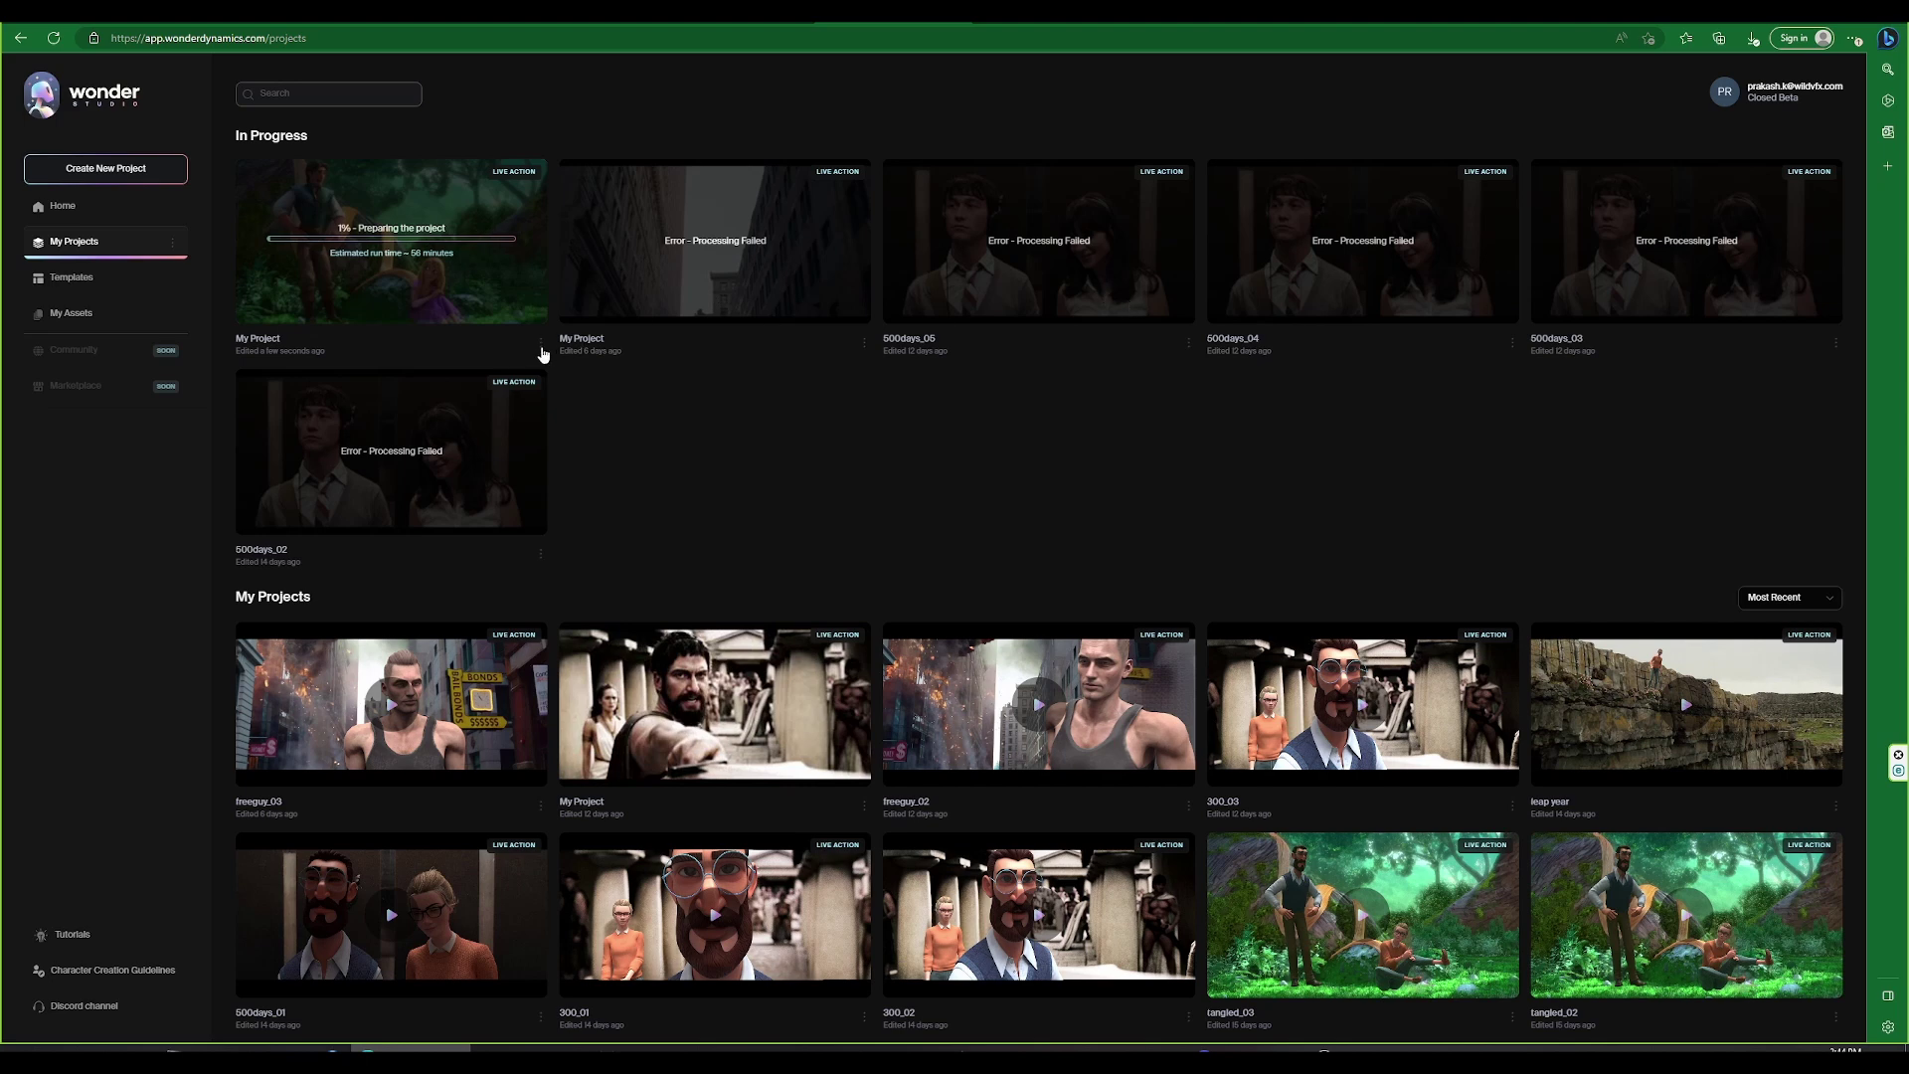
Rename the first project card to For_Tutorial_01 and open its preview
click(541, 343)
click(565, 370)
text(For_Tutorial_01)
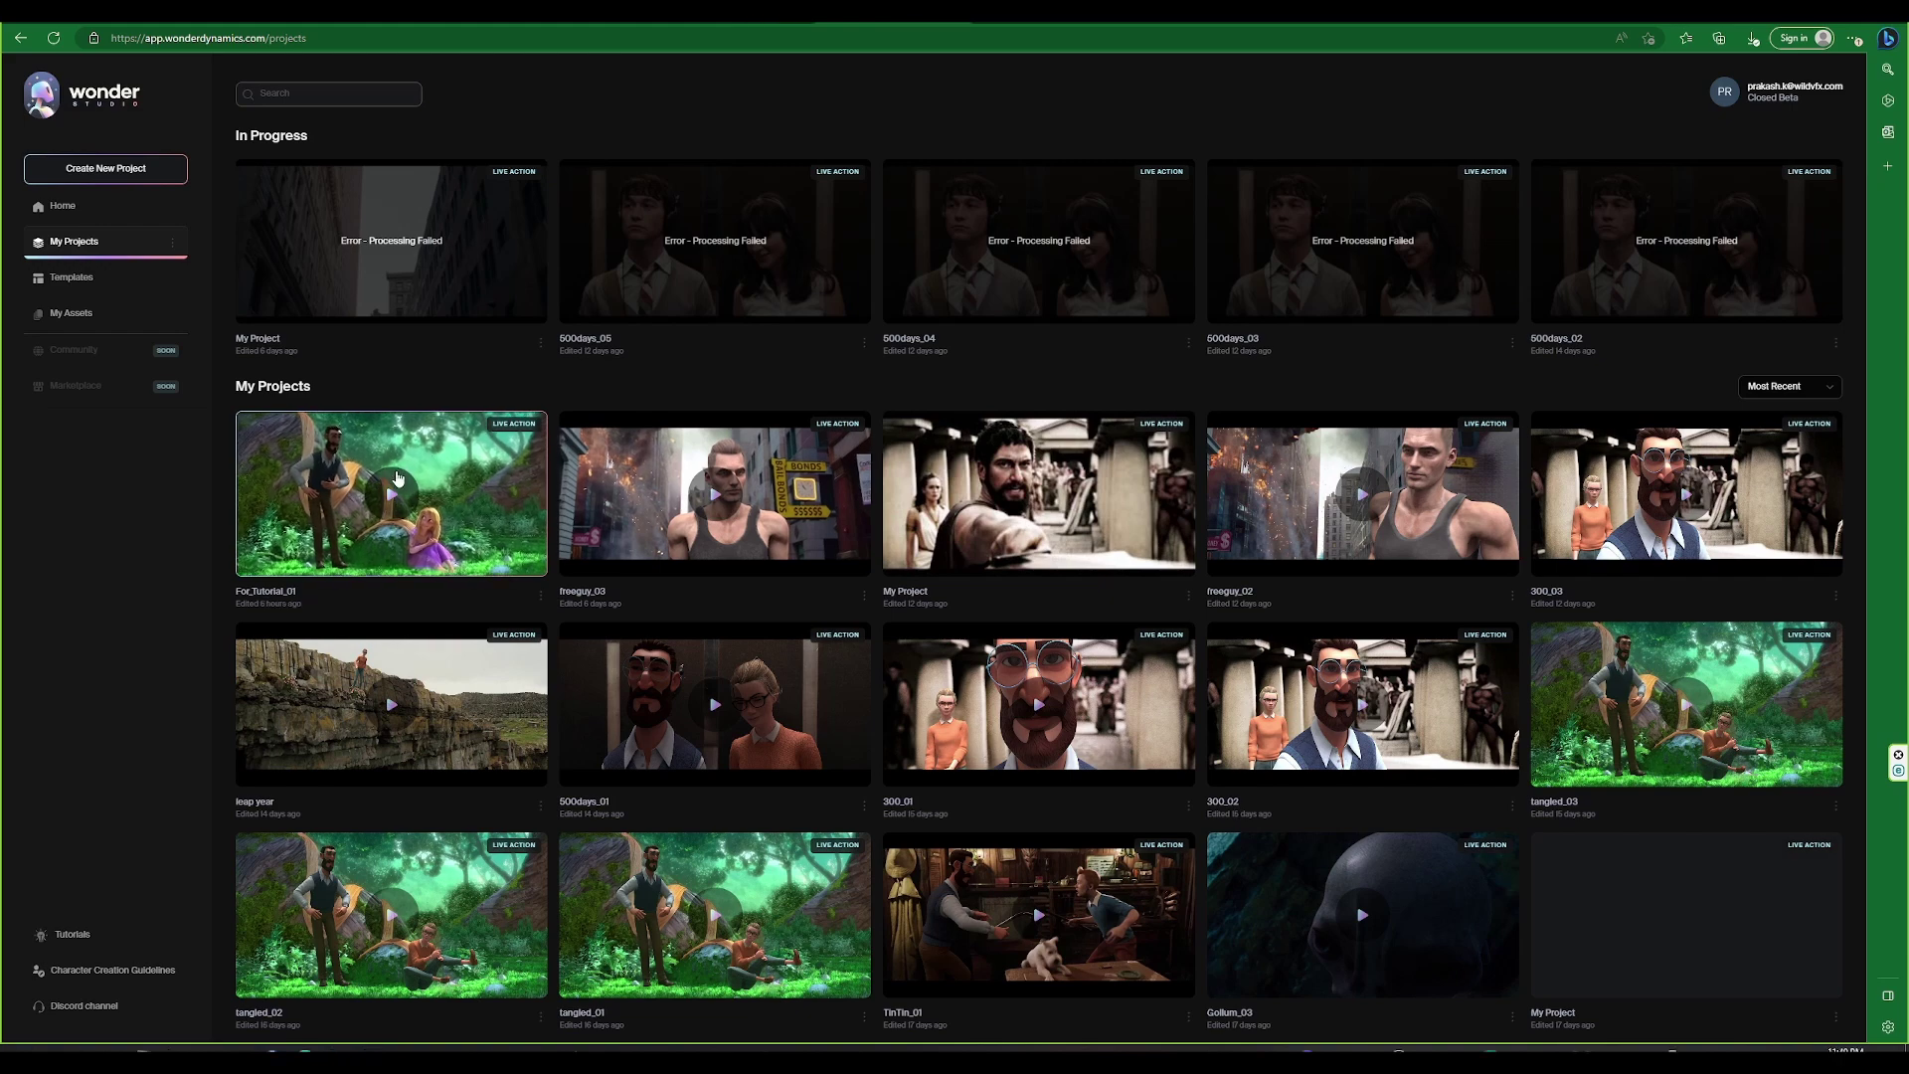
click(398, 486)
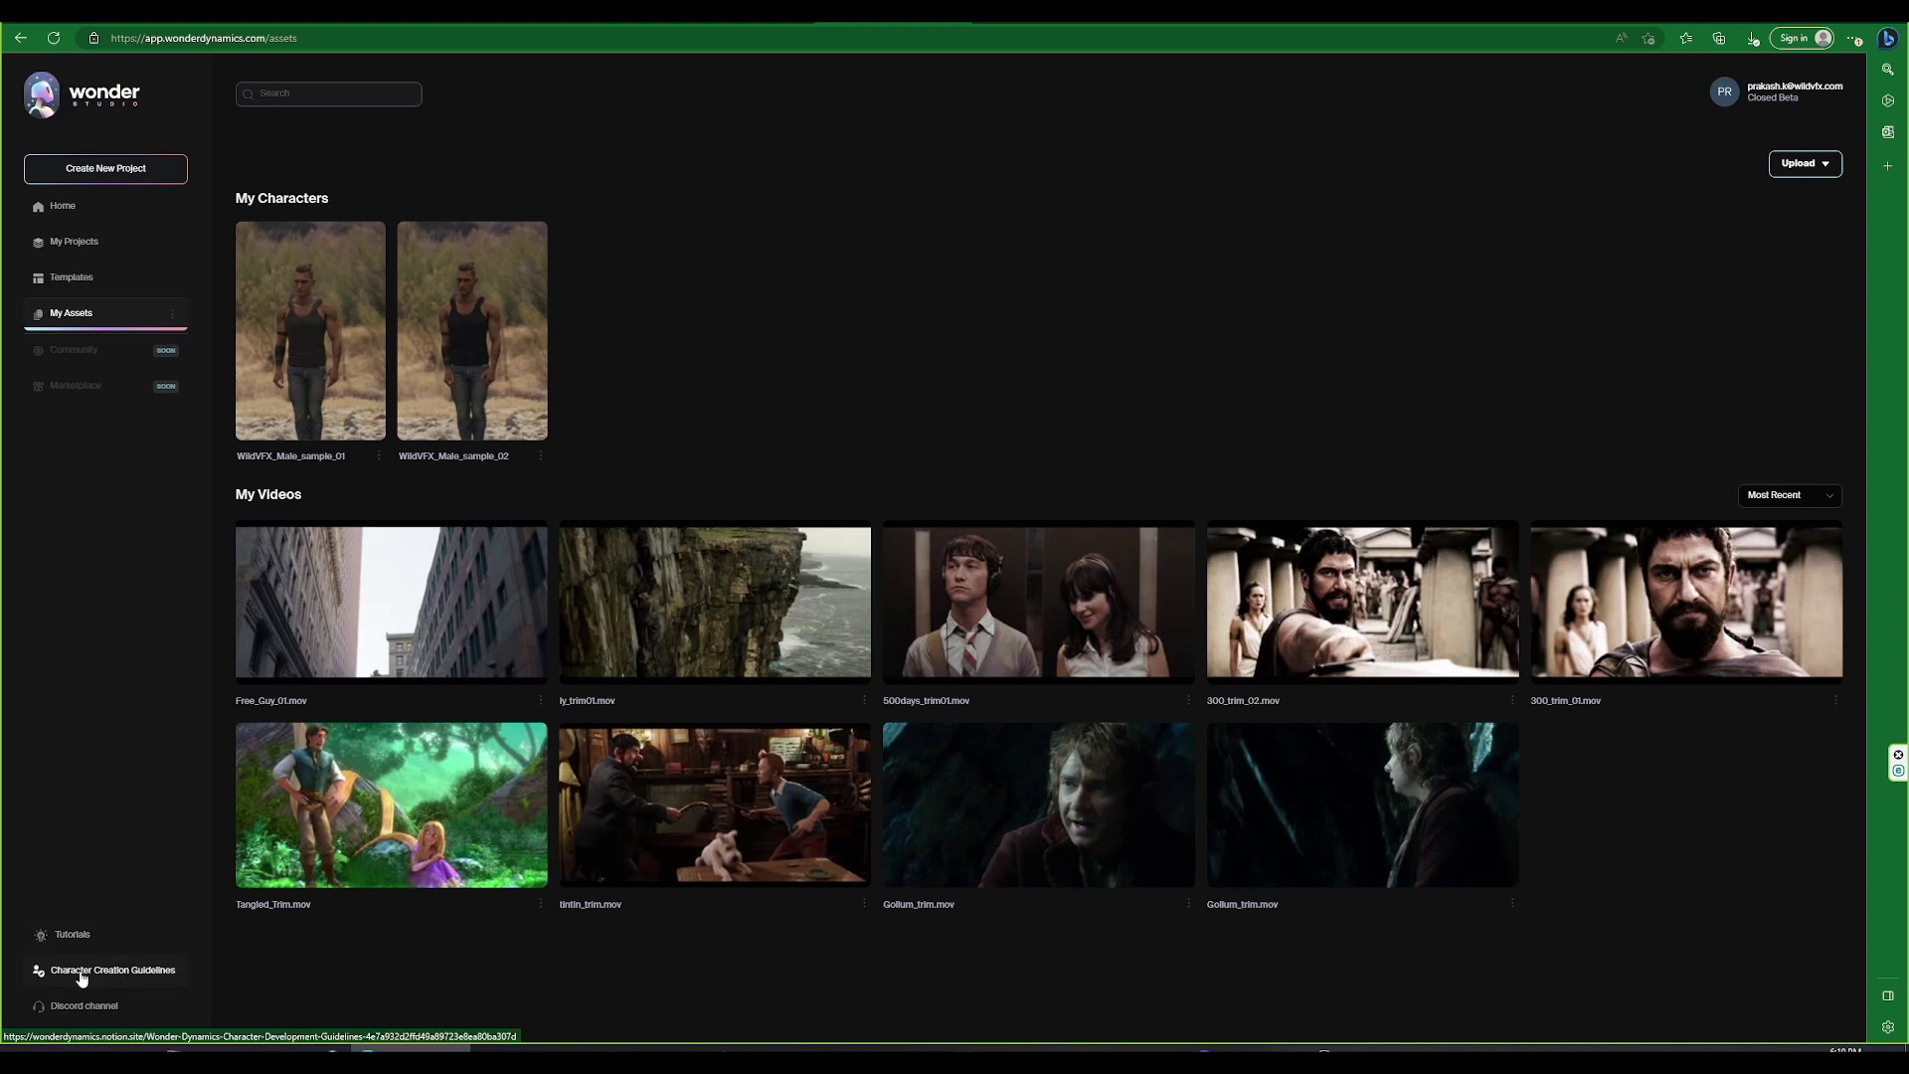
Open the Character Creation Guidelines page in Notion and scroll through it
click(86, 977)
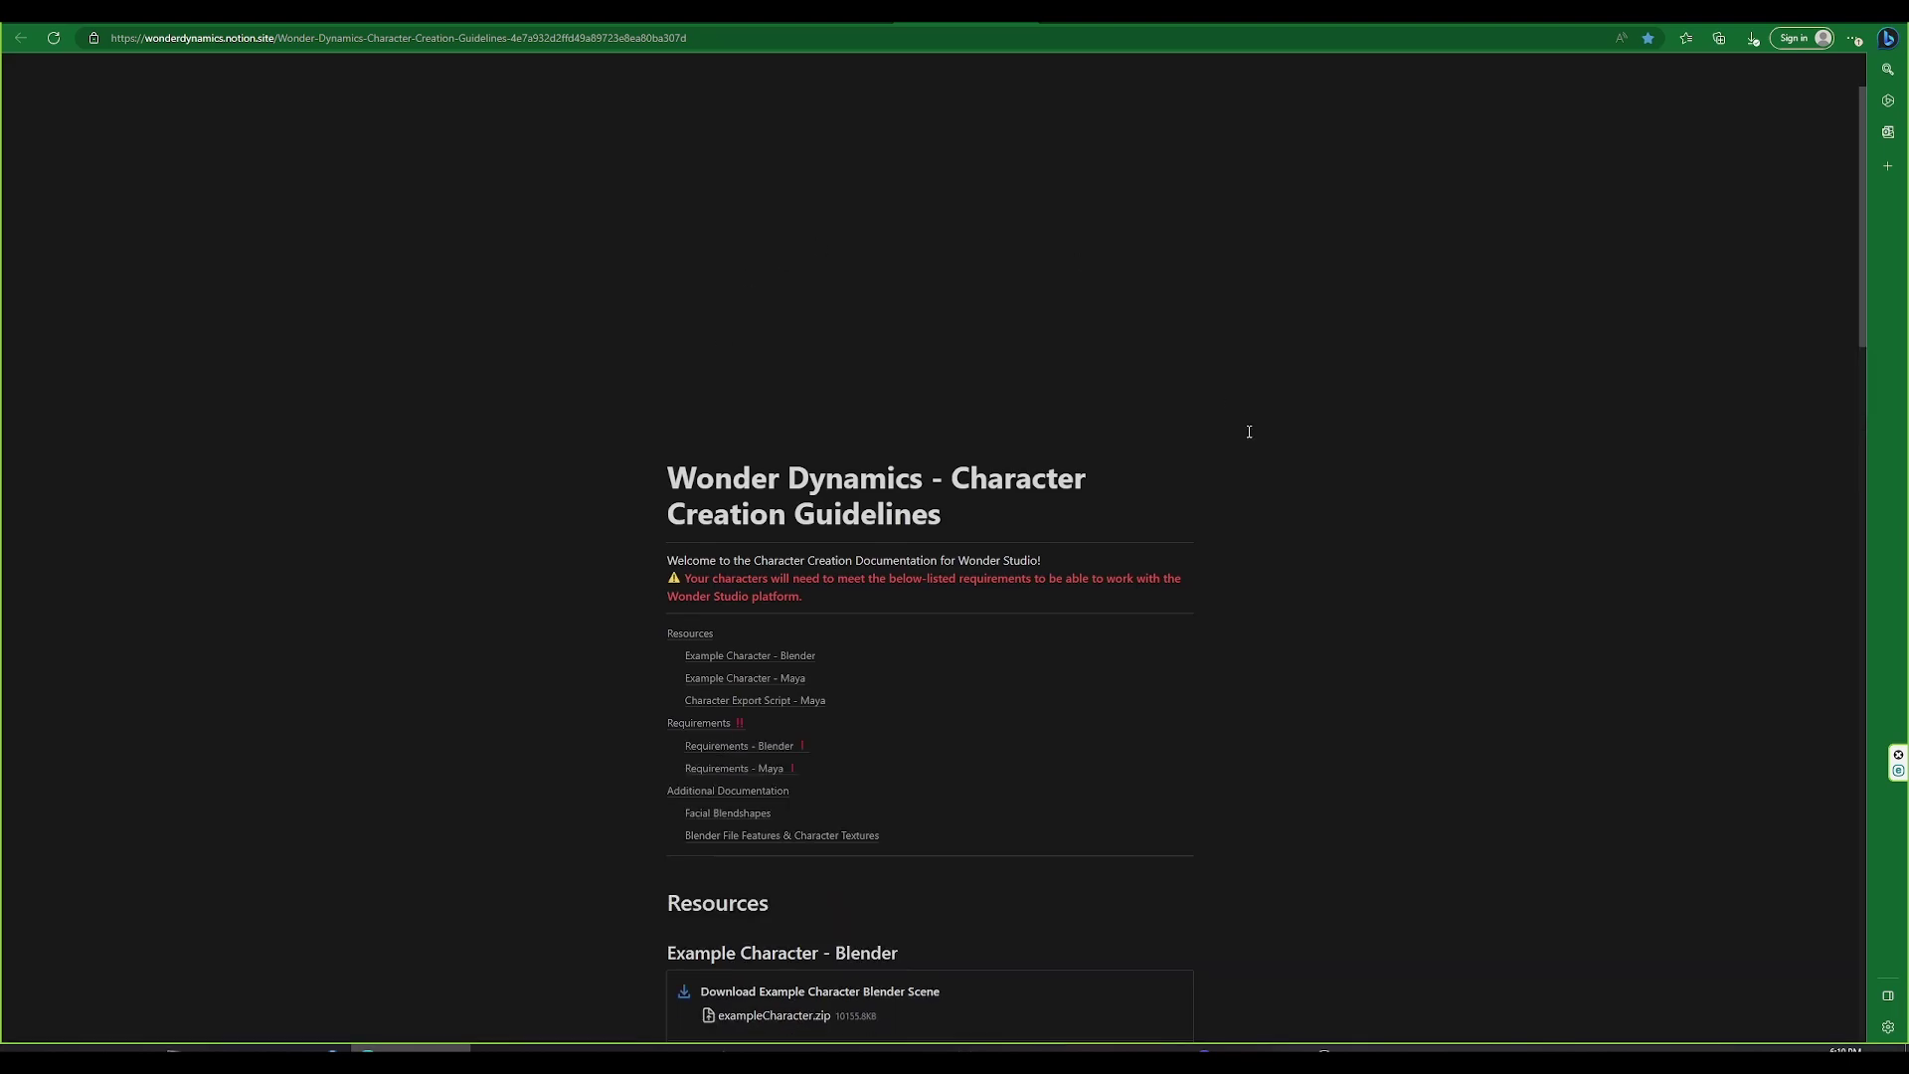
scroll(1243, 427, down, 2)
scroll(1243, 426, down, 2)
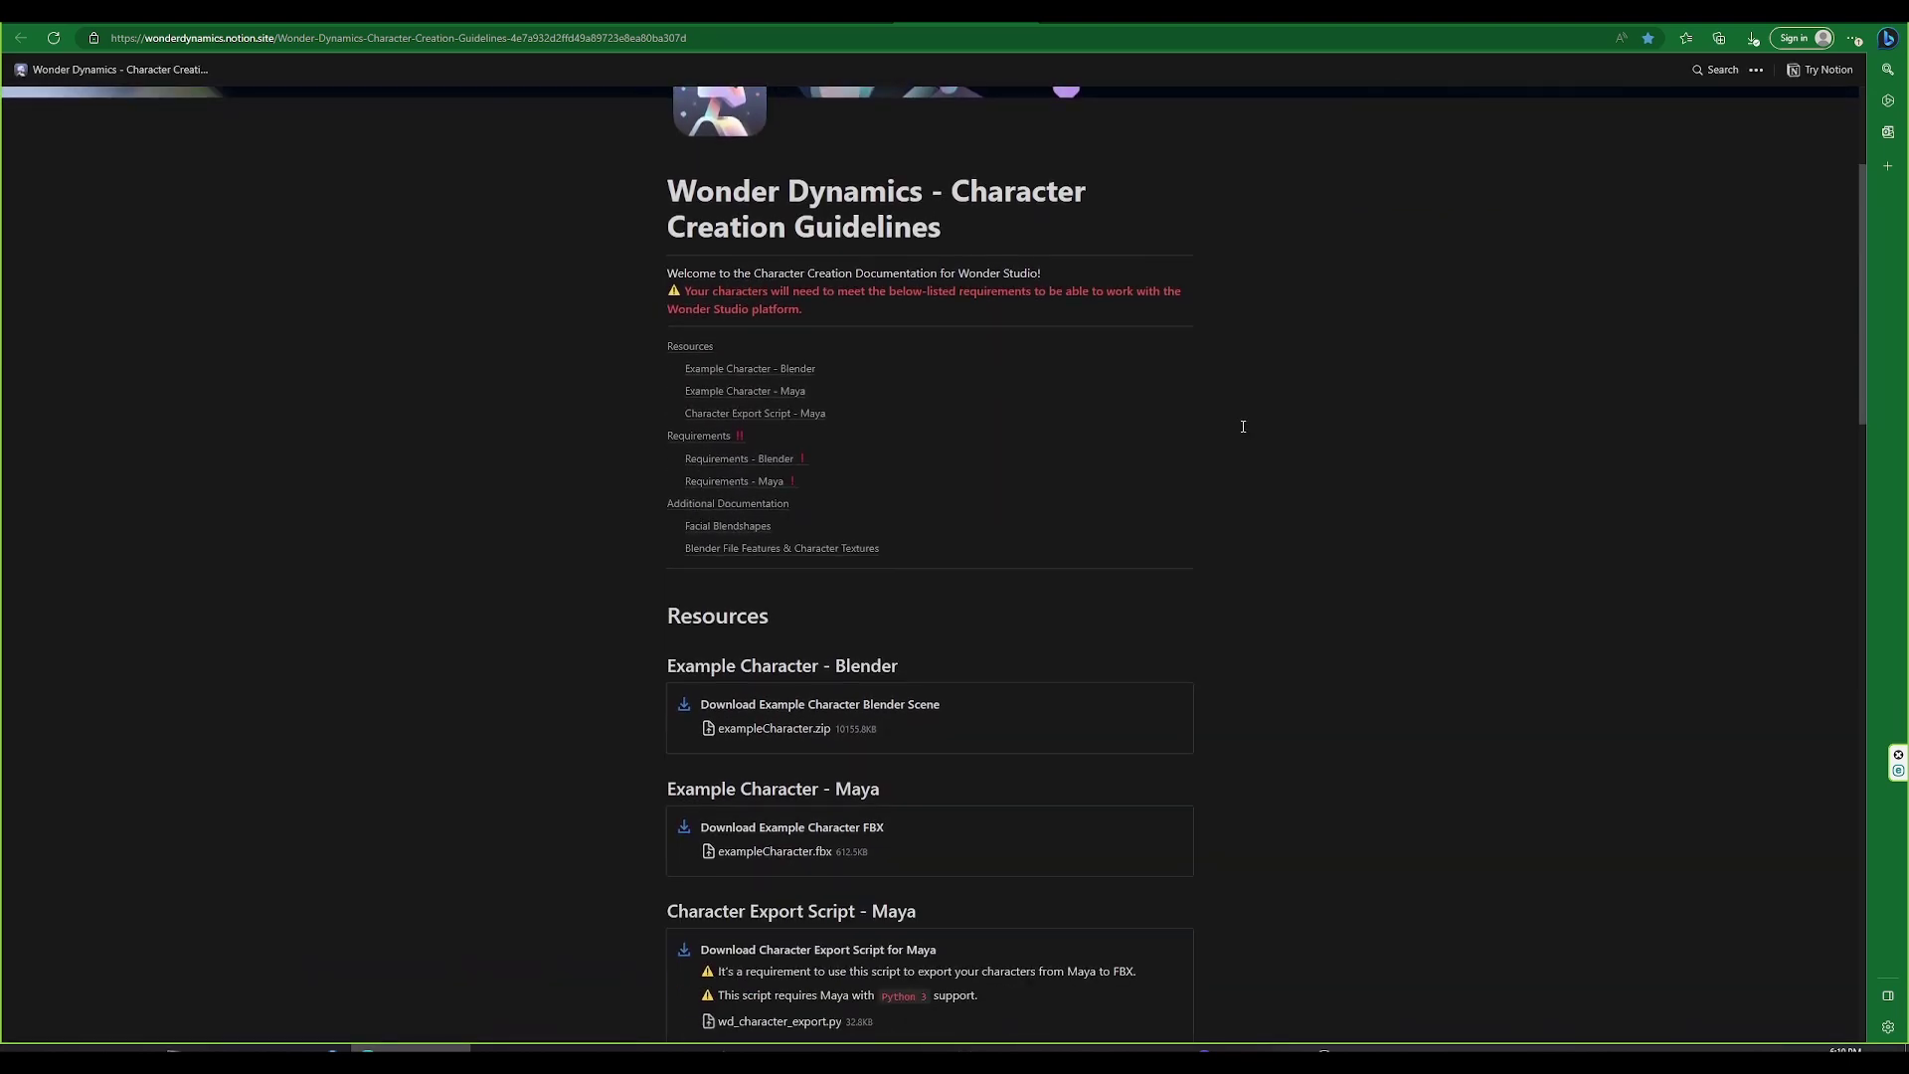
scroll(1242, 427, down, 3)
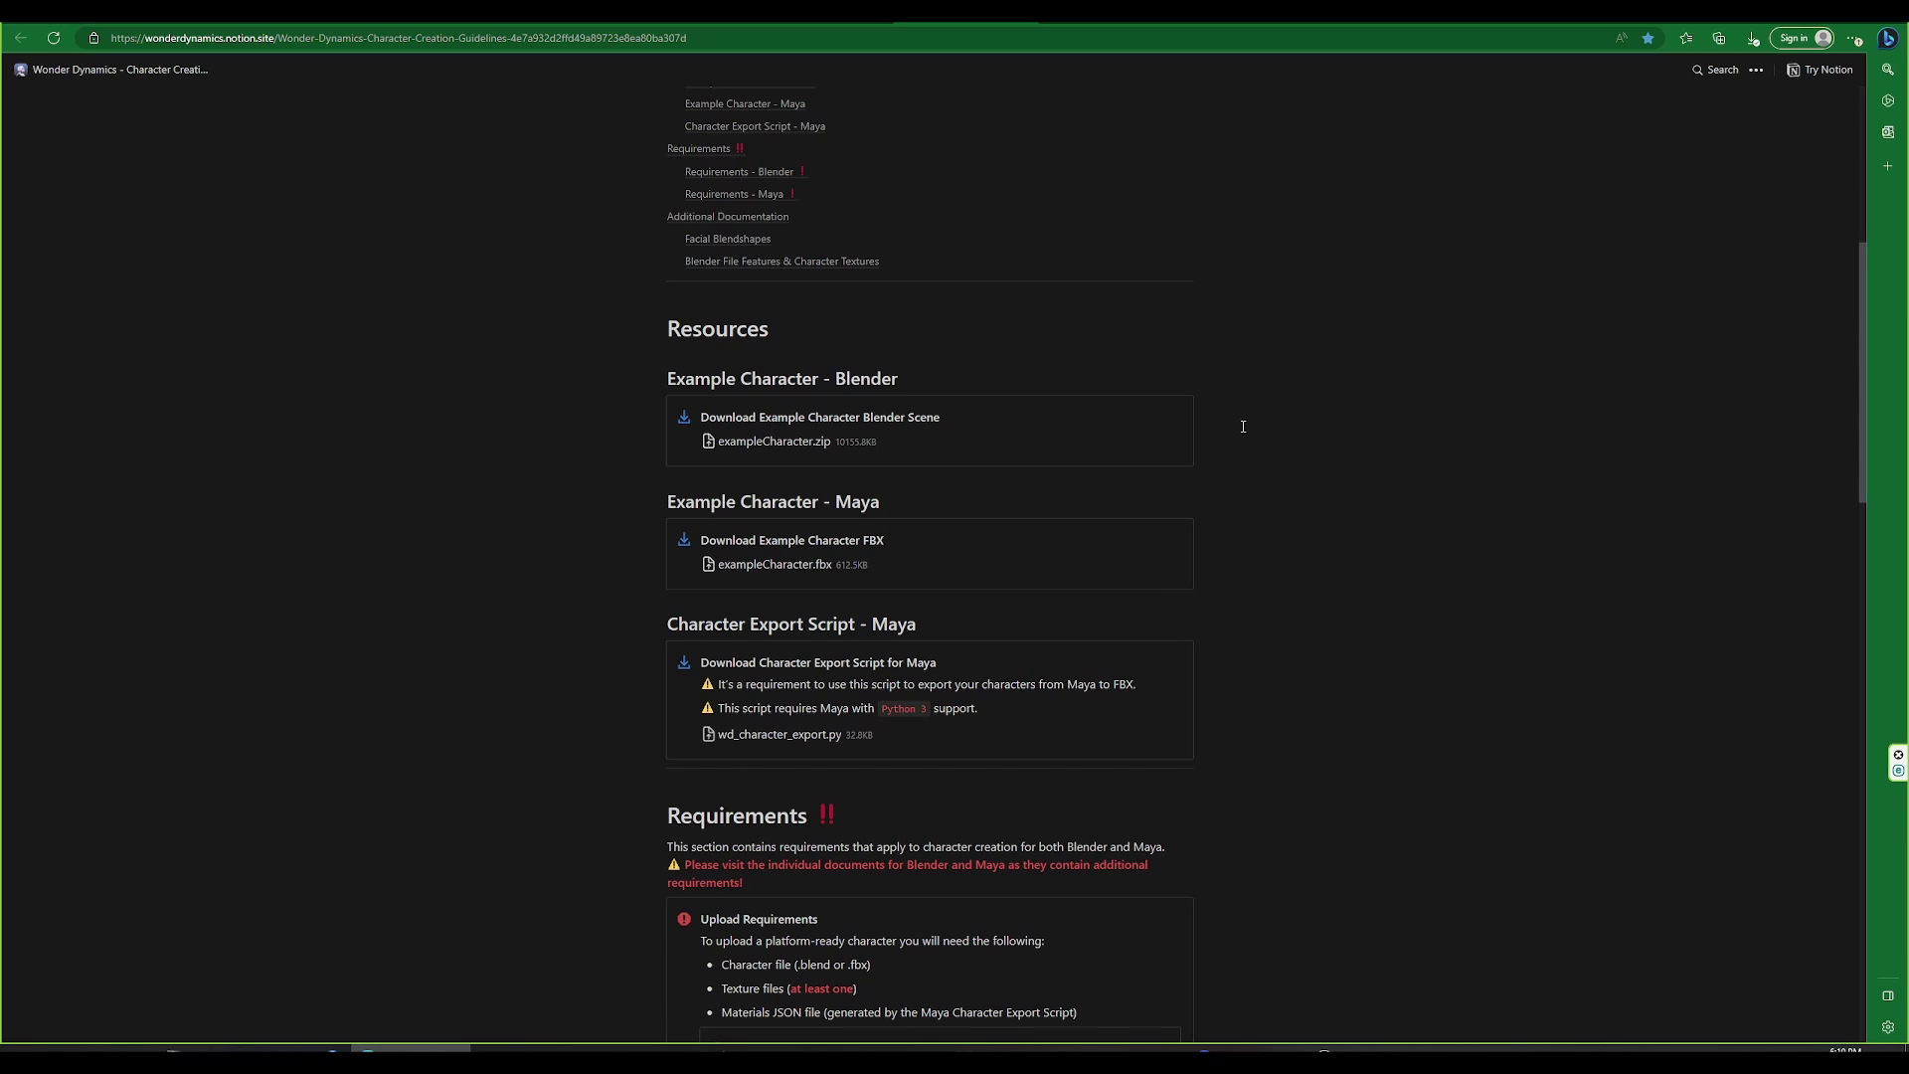
scroll(1242, 427, down, 3)
scroll(845, 397, up, 2)
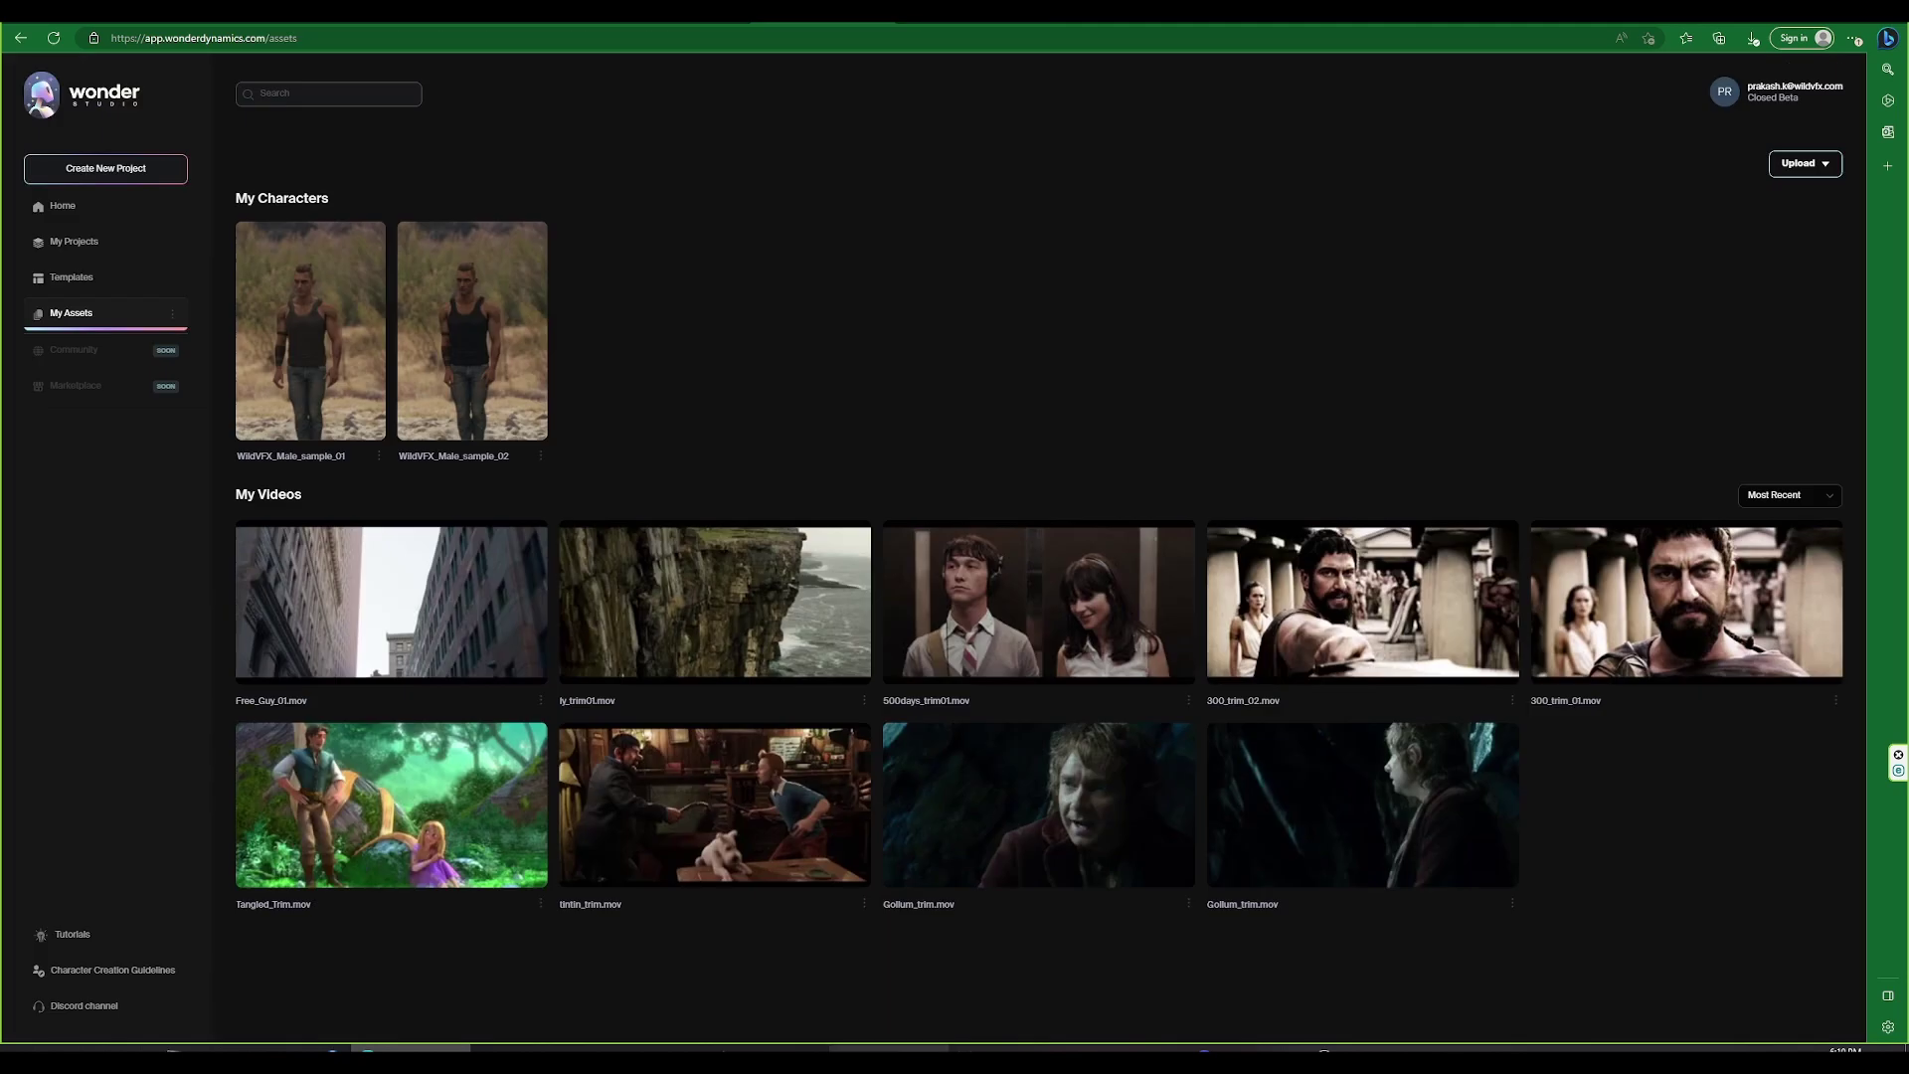
Open the 01_character_data folder in File Explorer, close it, and show Wonder Studio's upload options
click(889, 1048)
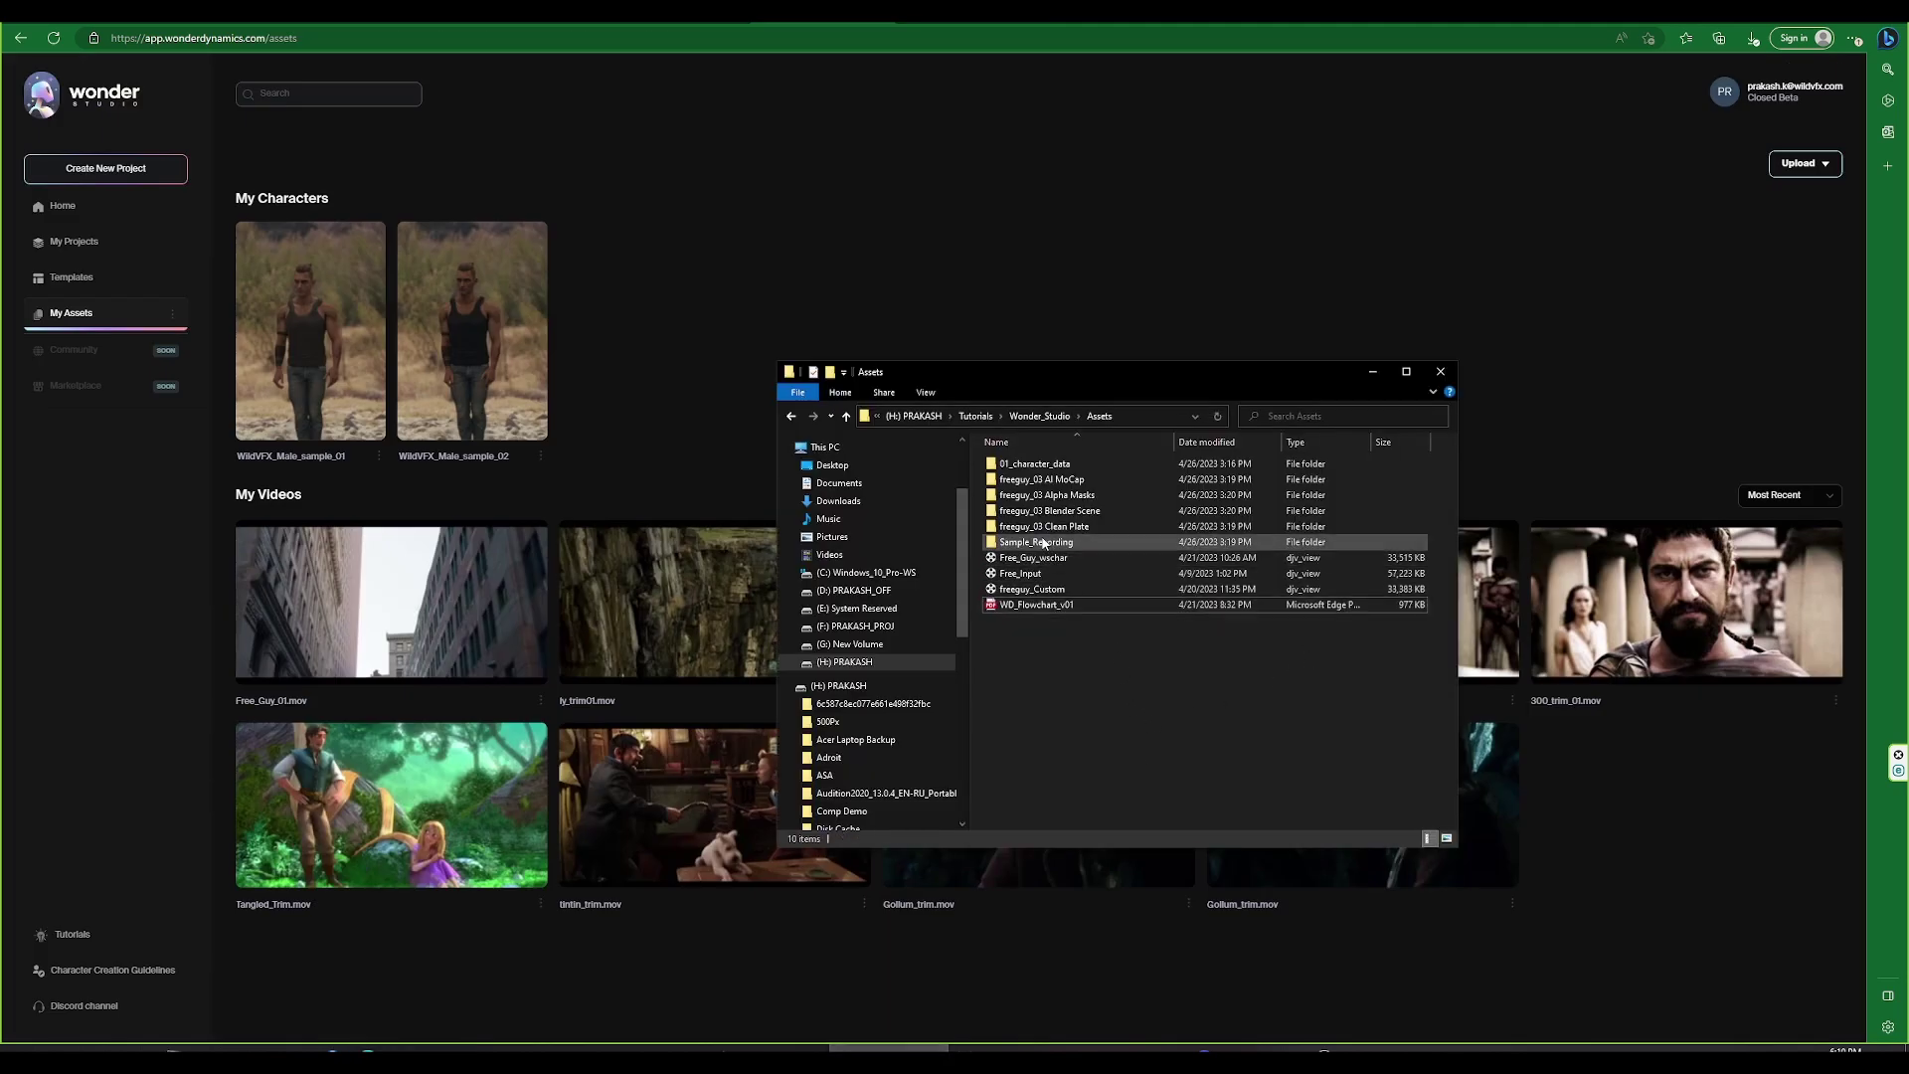
click(1034, 467)
double_click(1034, 465)
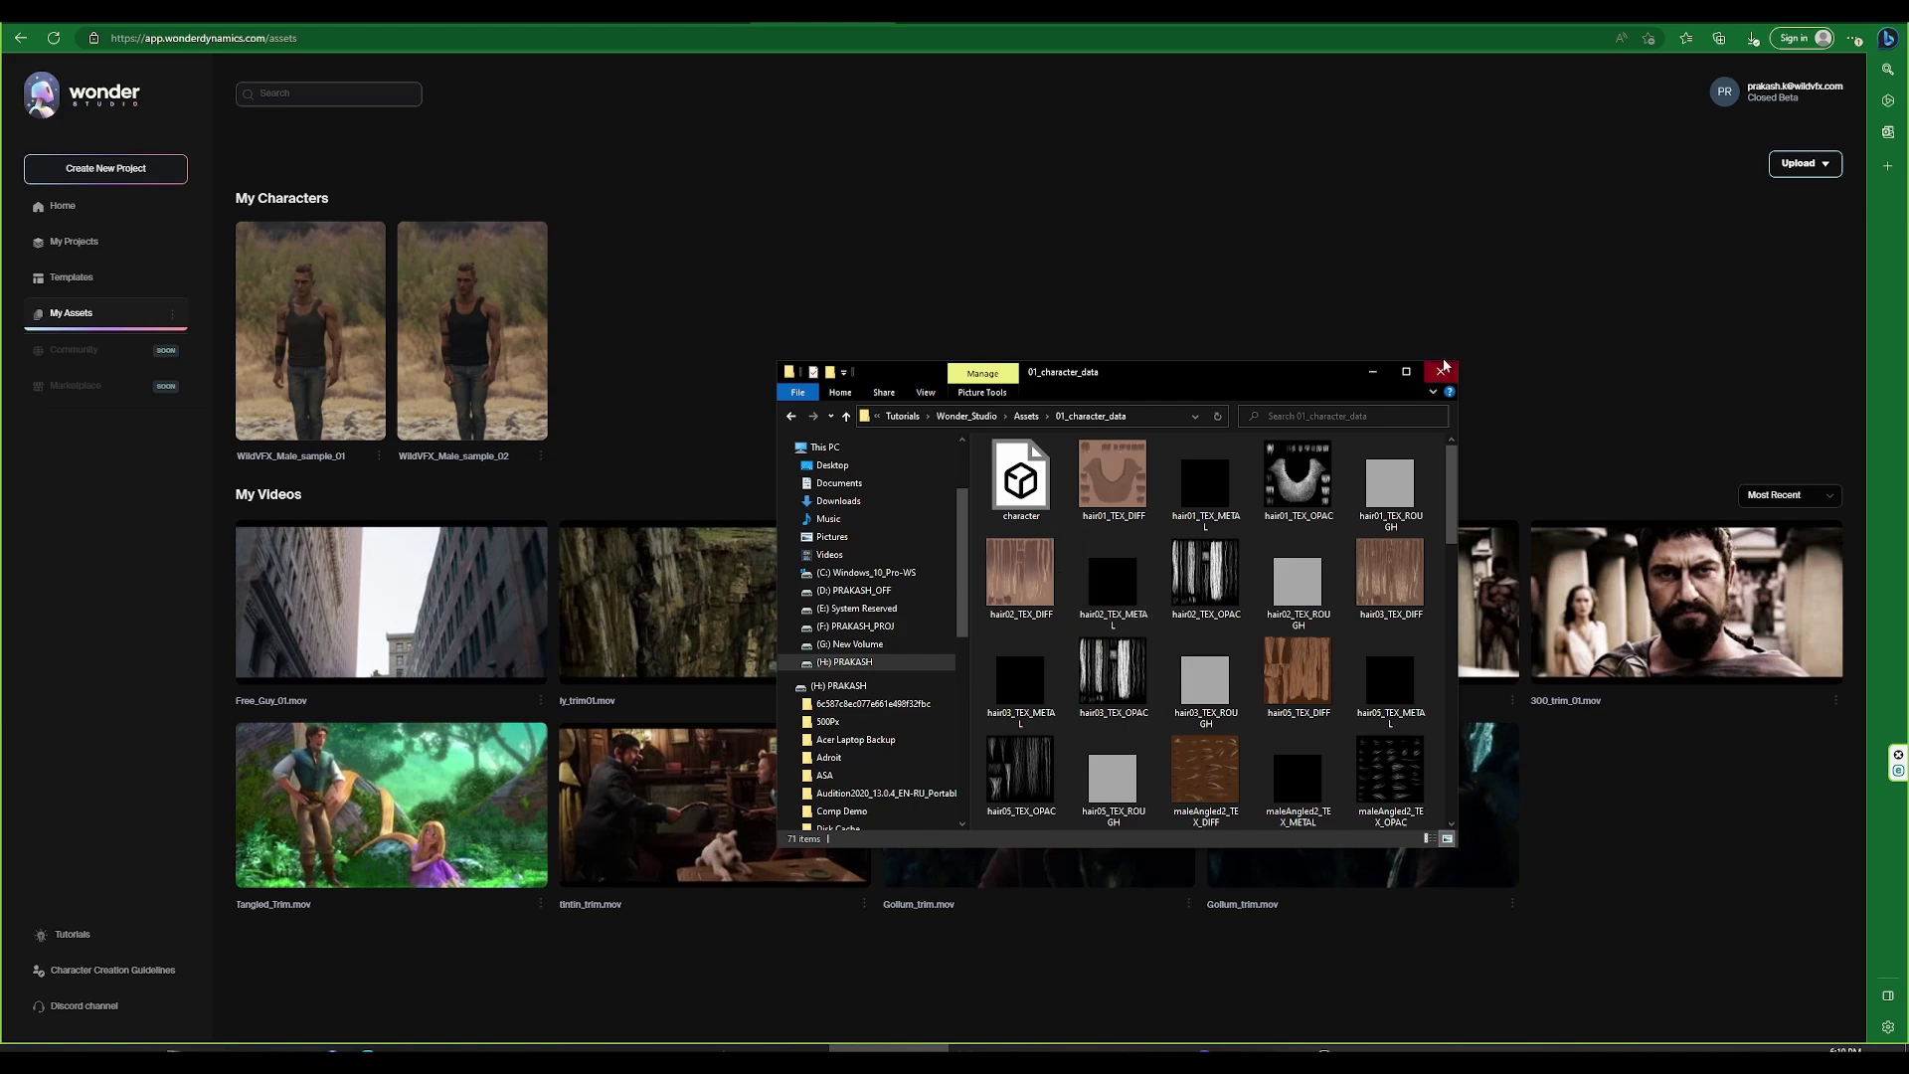
click(1406, 370)
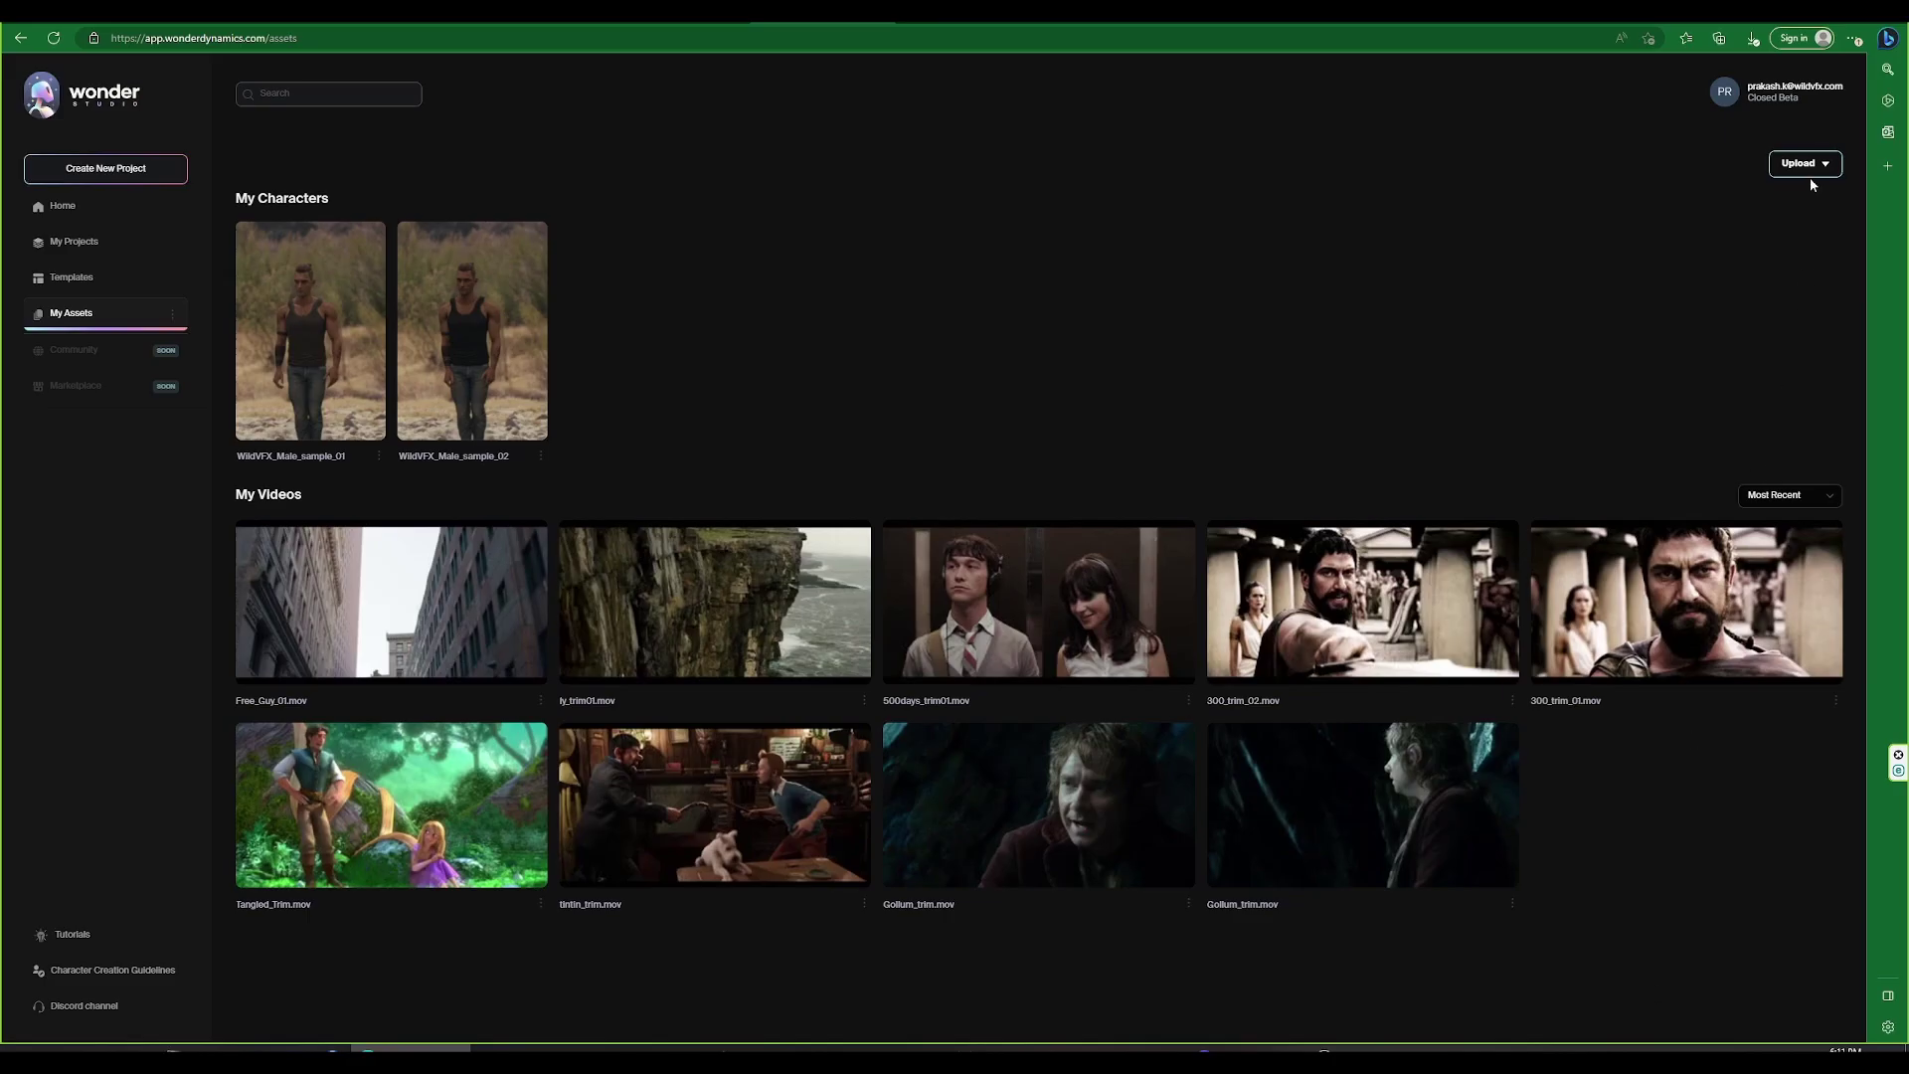
click(1810, 174)
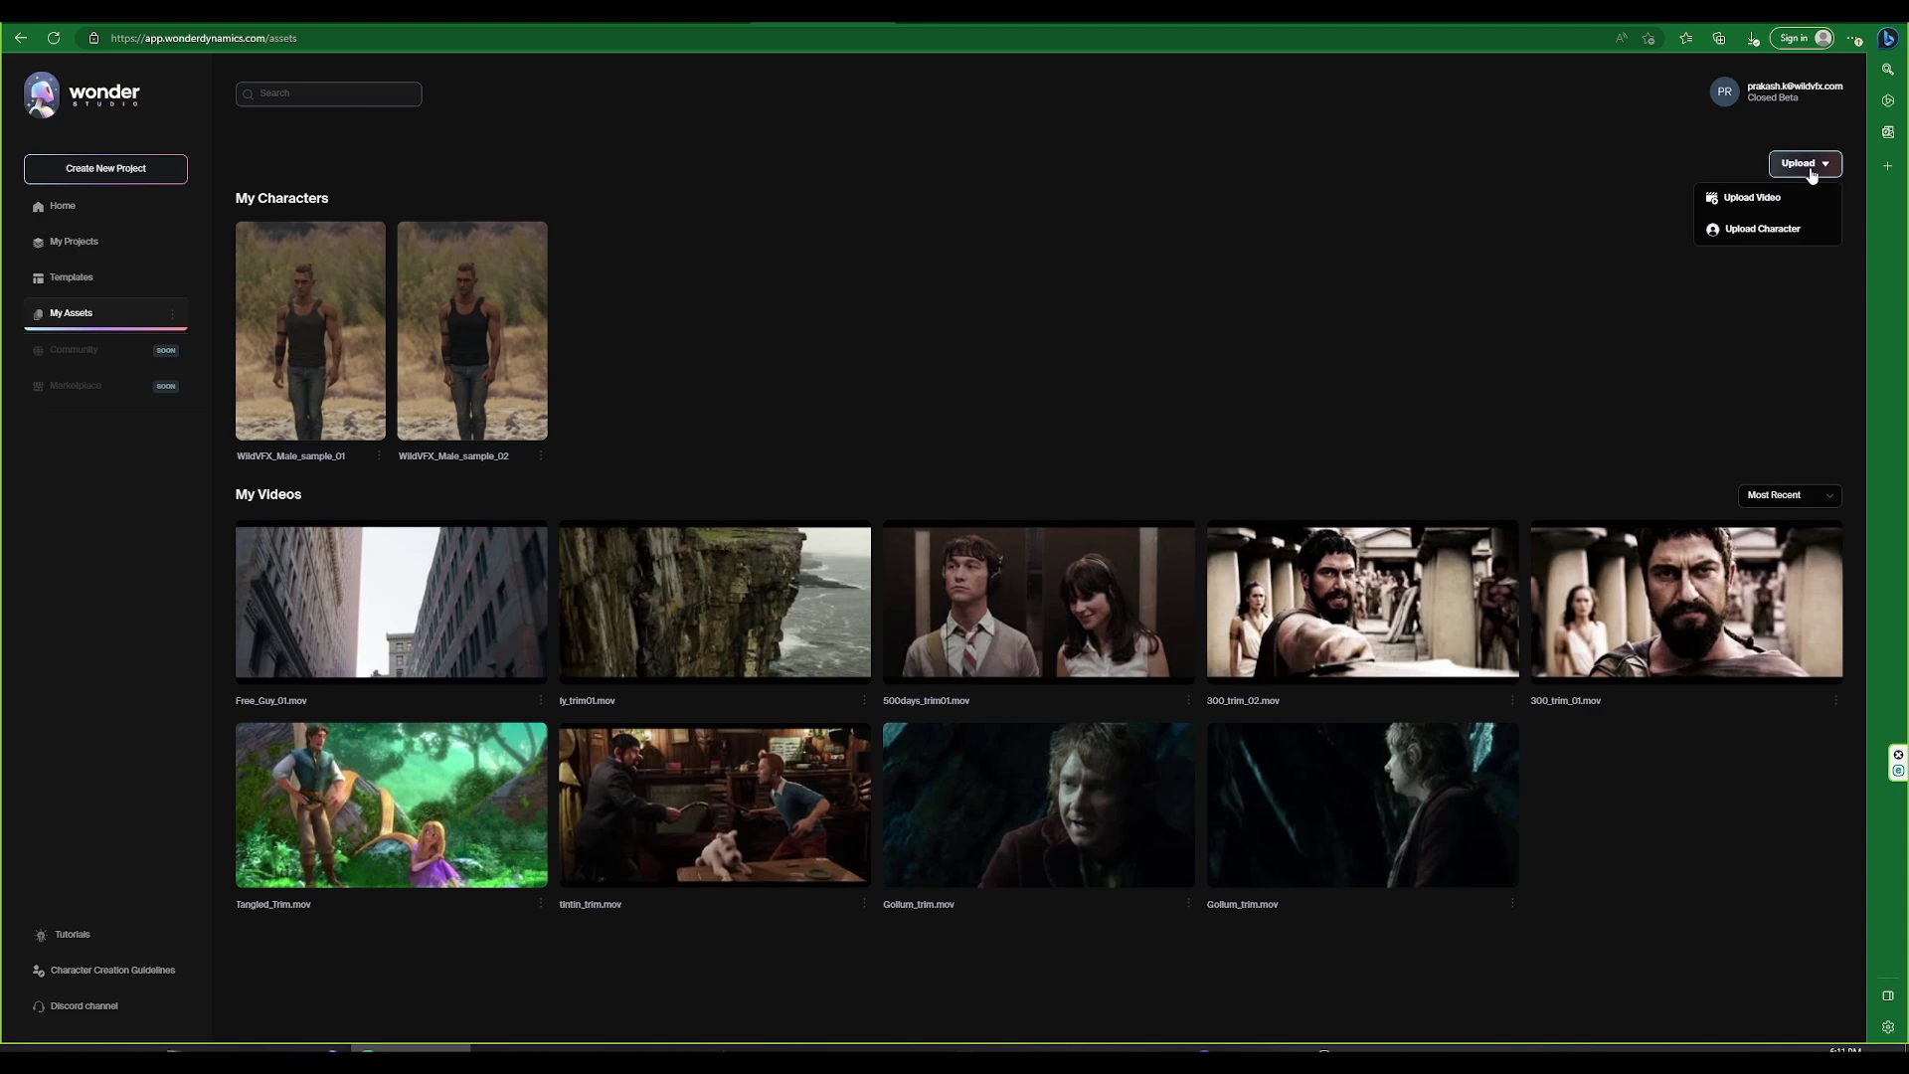
Create a new character, pasting in the name WildVFX_Male_sample_03
click(1748, 231)
click(1085, 533)
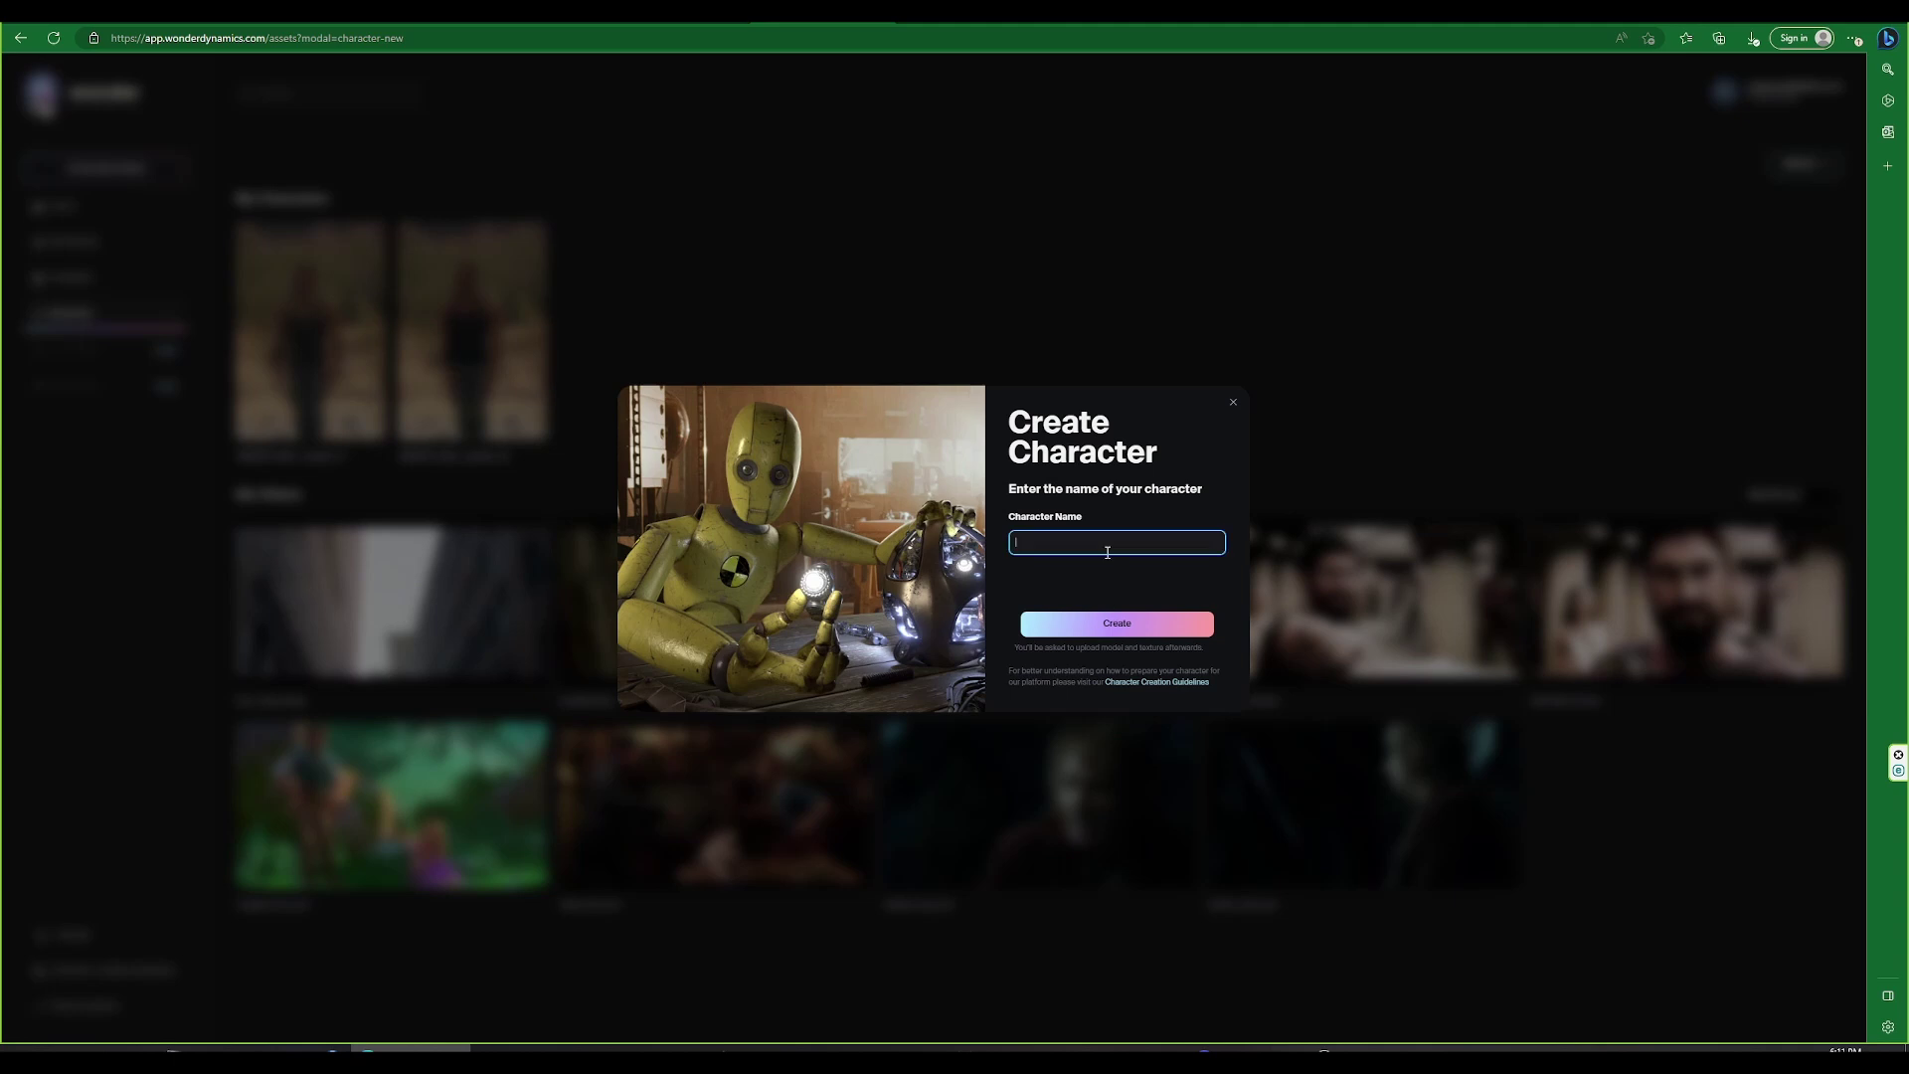
key(ctrl+v)
click(1117, 622)
Upload character.fbx with its textures, validate the character, and close the validation message
click(1095, 558)
click(1081, 331)
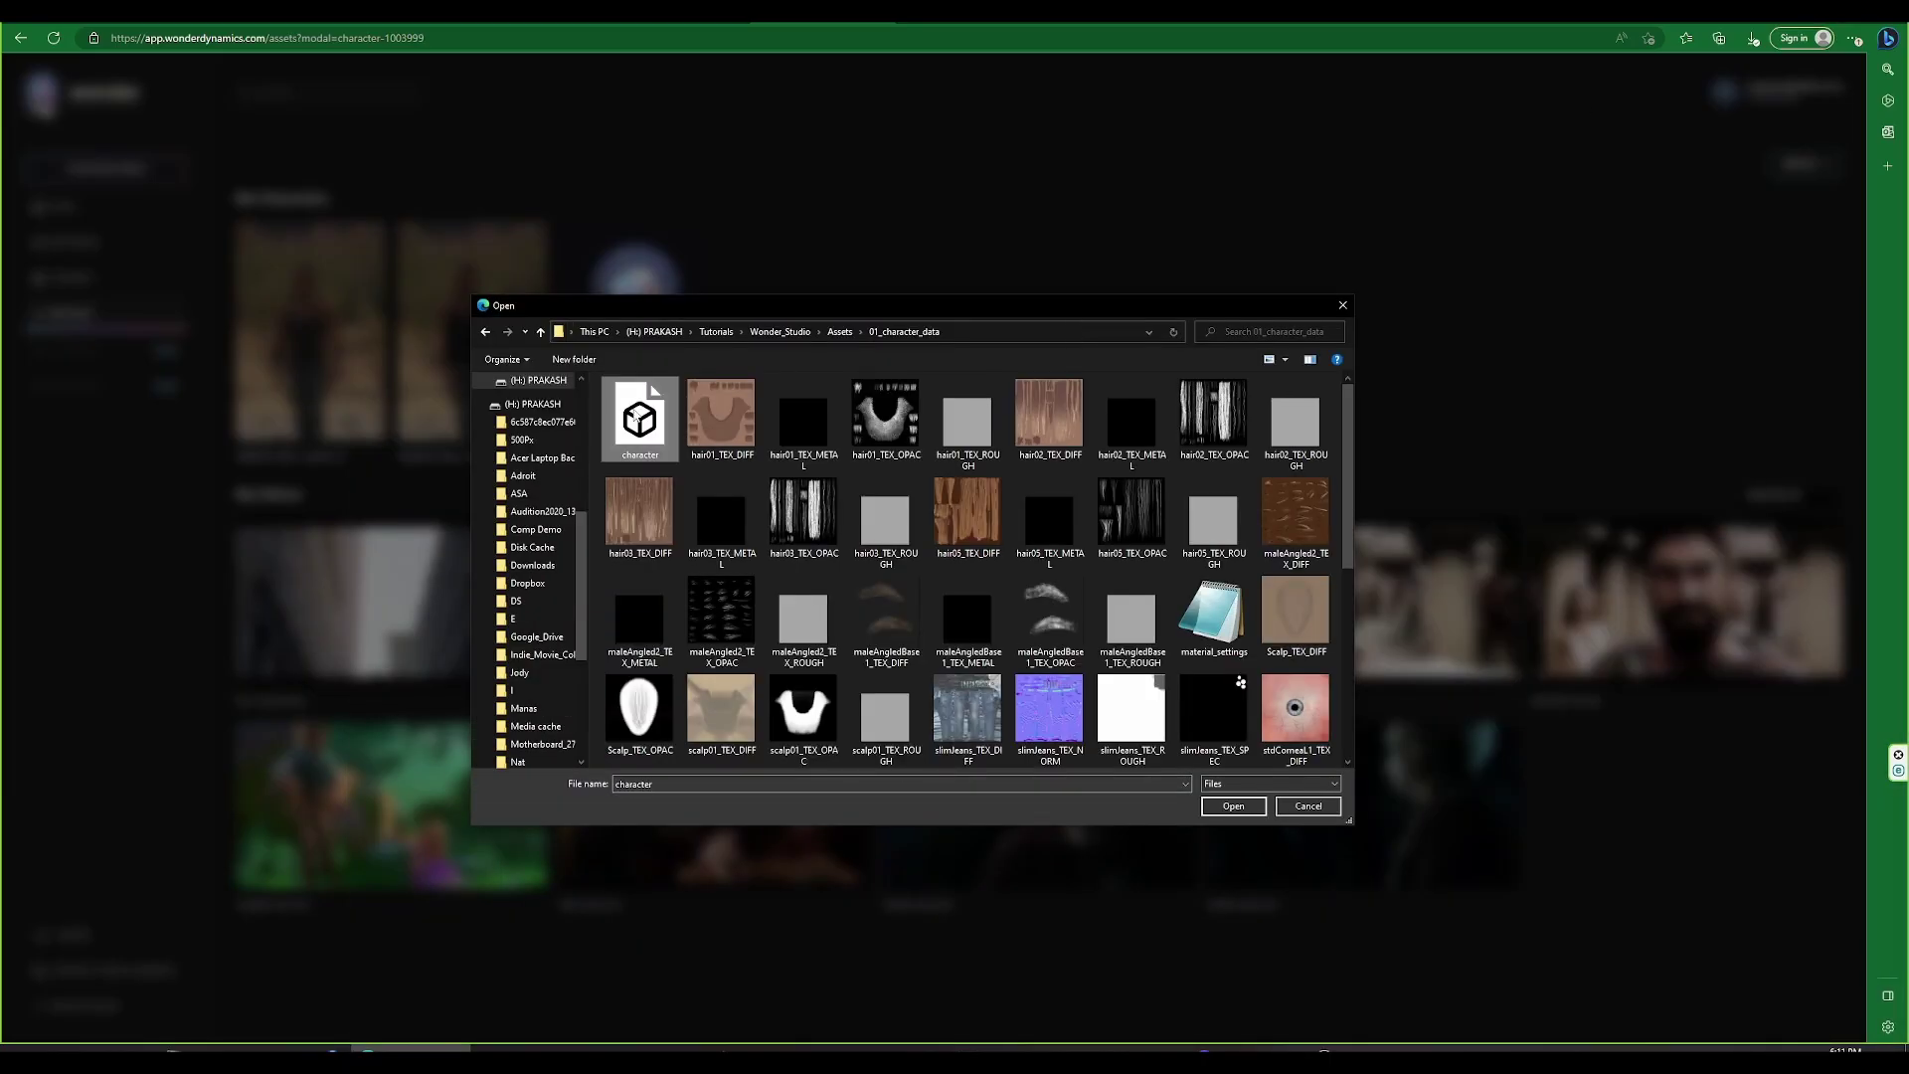
click(1249, 798)
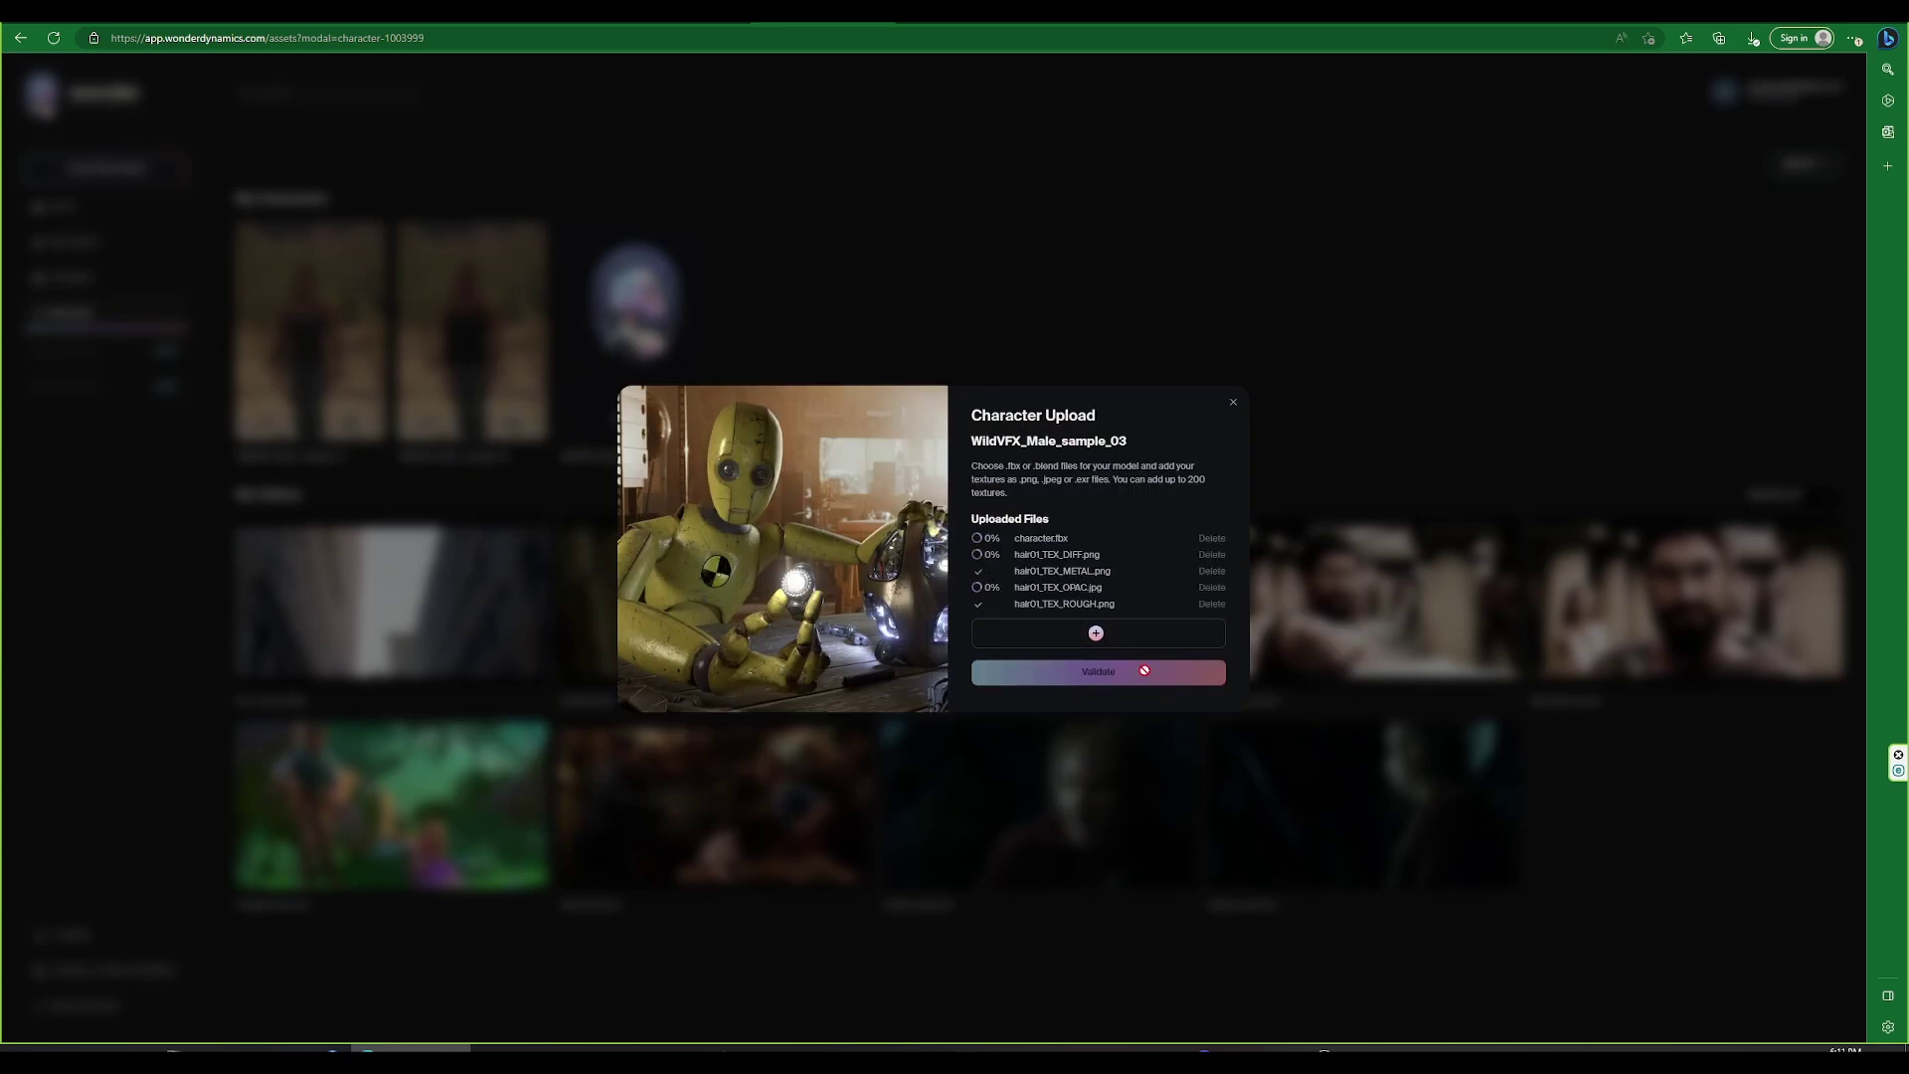
click(1098, 671)
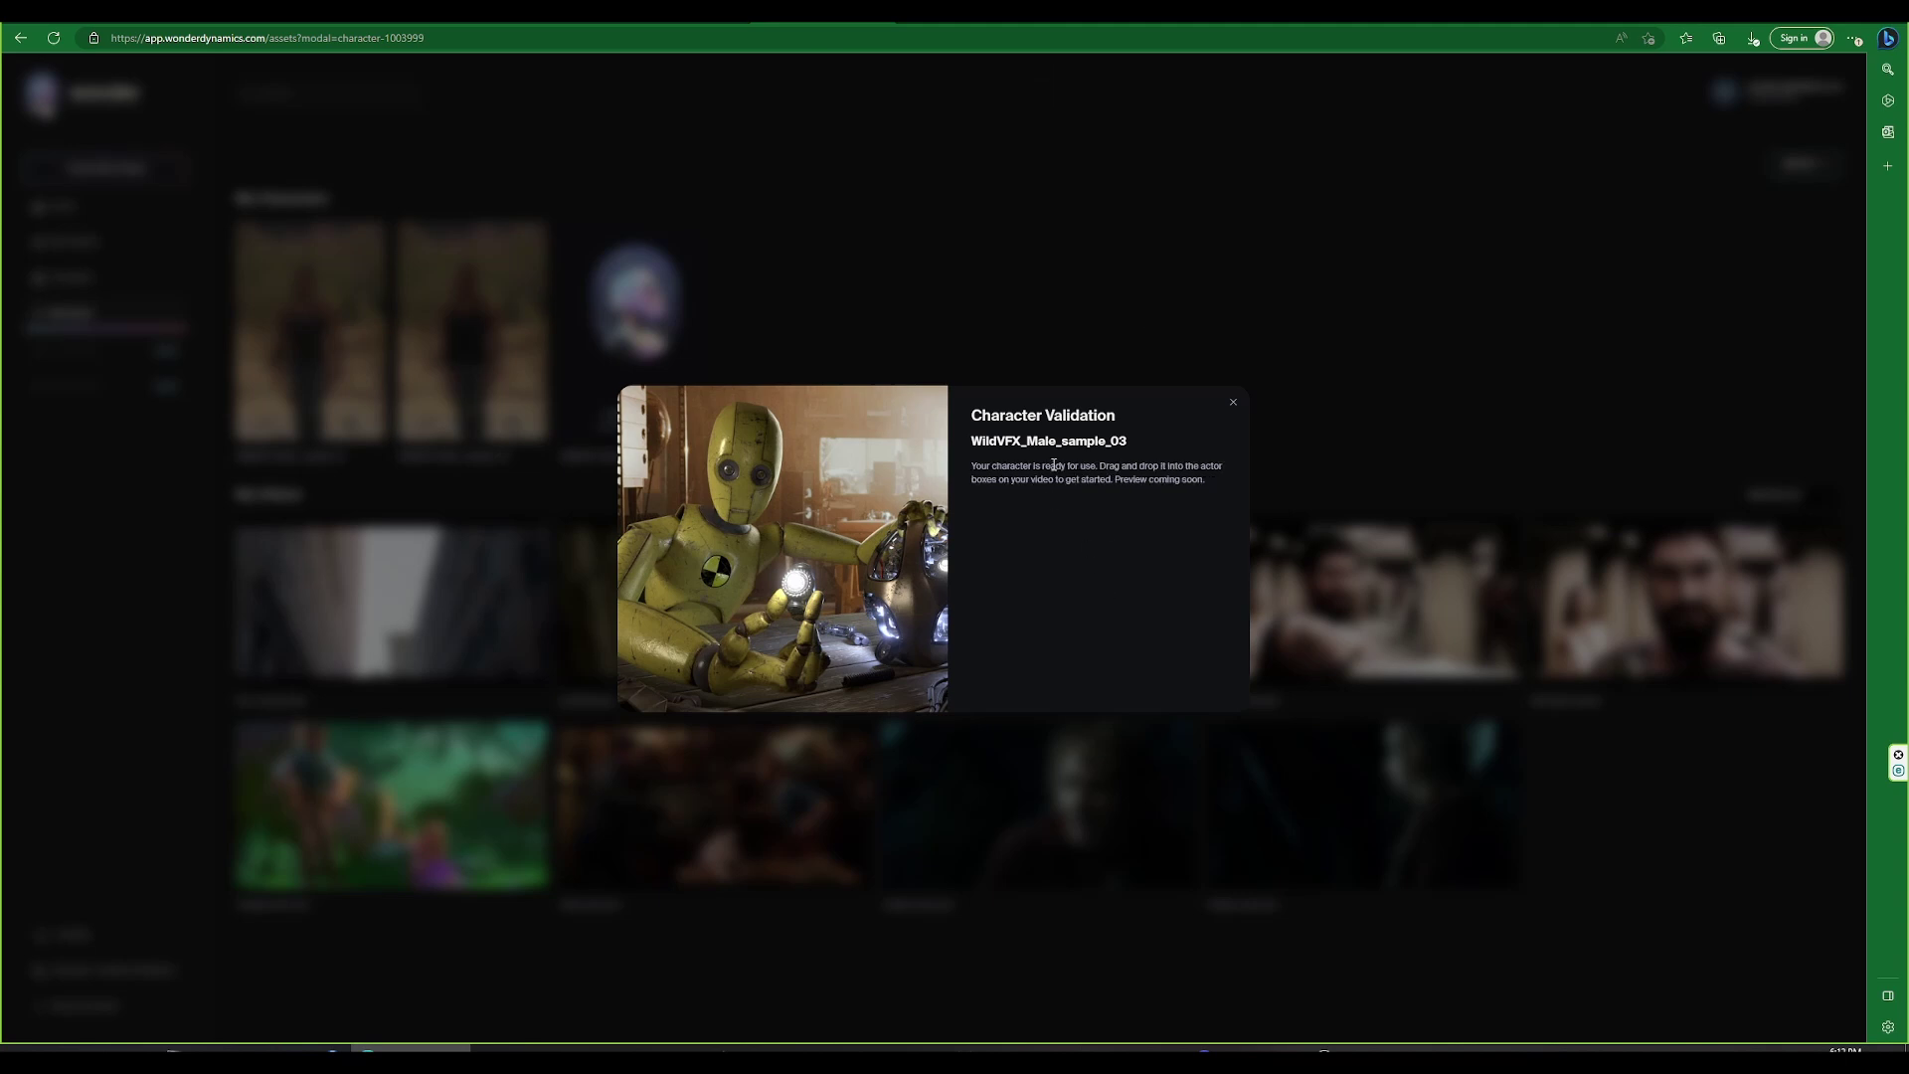
click(1233, 405)
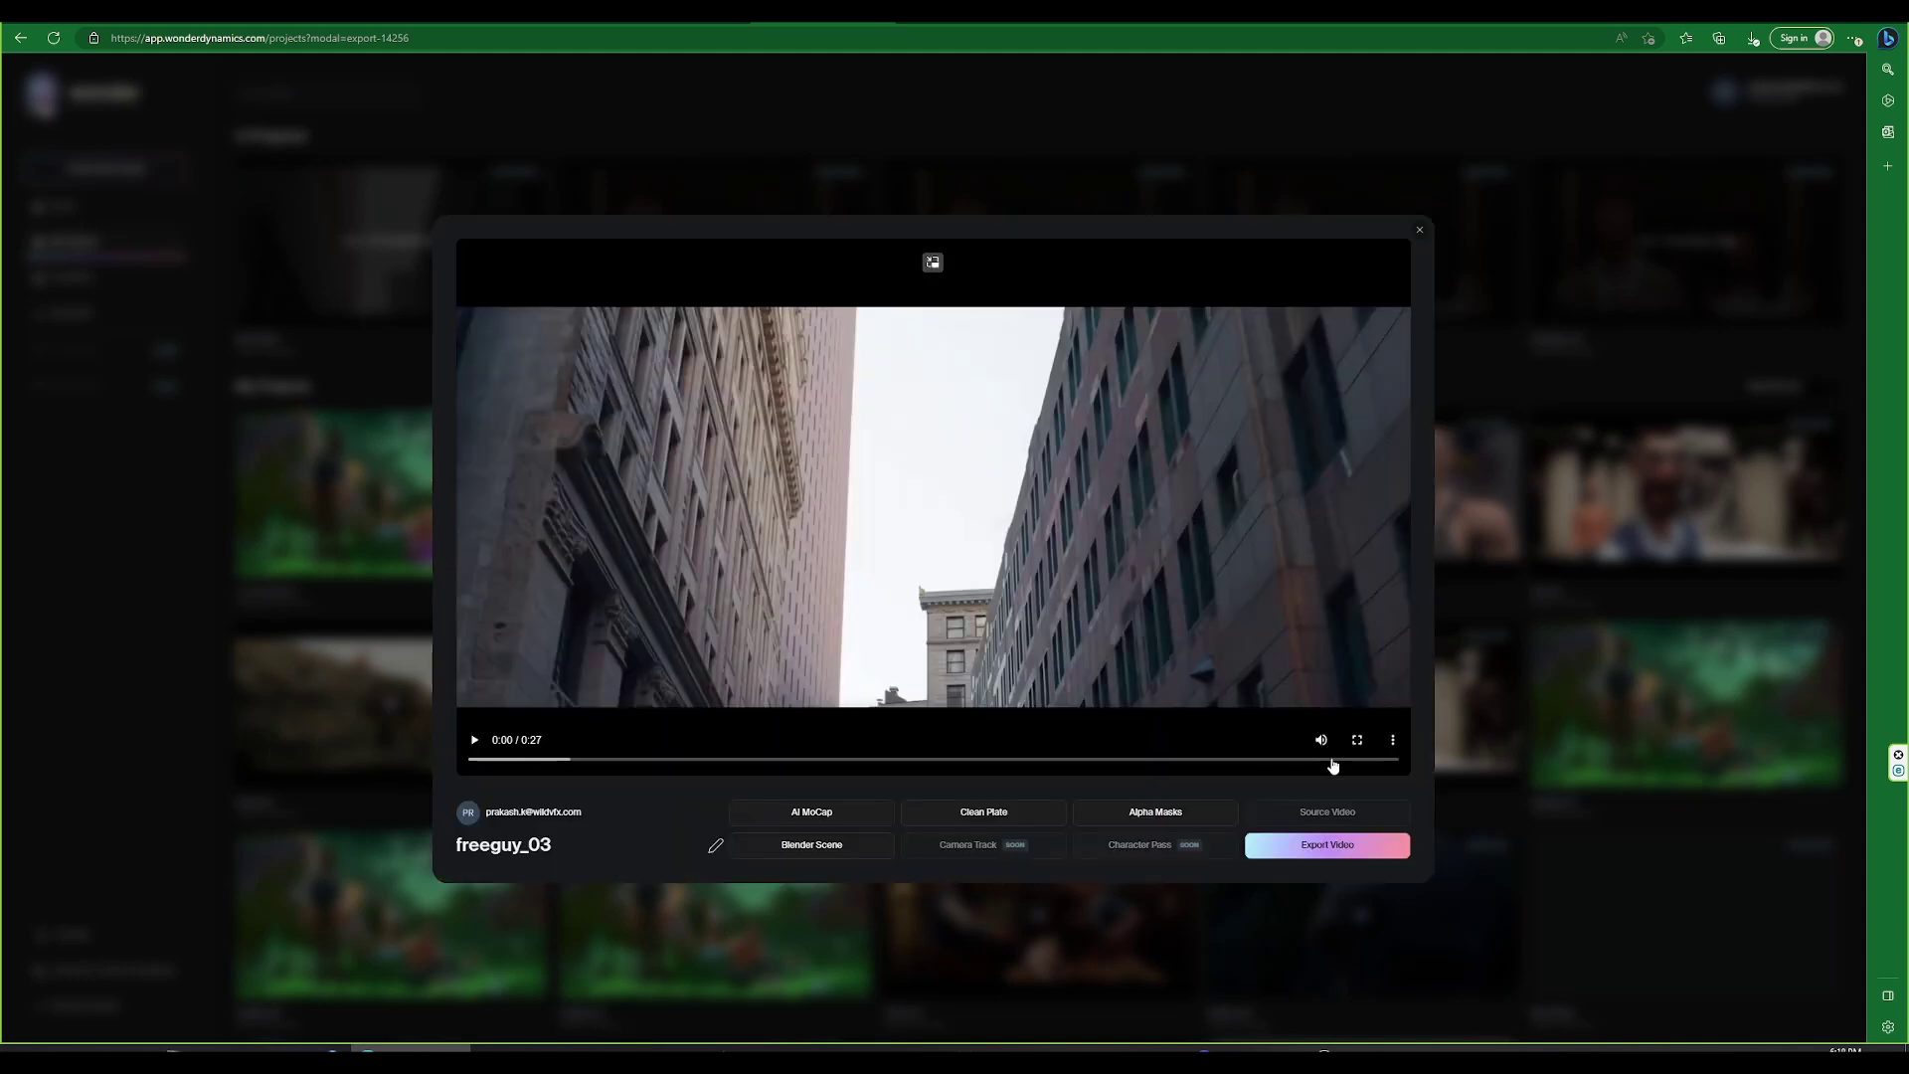
Unmute the freeguy_03 export preview, lower its volume, and play the render
click(1321, 744)
drag(1300, 741, 1271, 741)
click(473, 742)
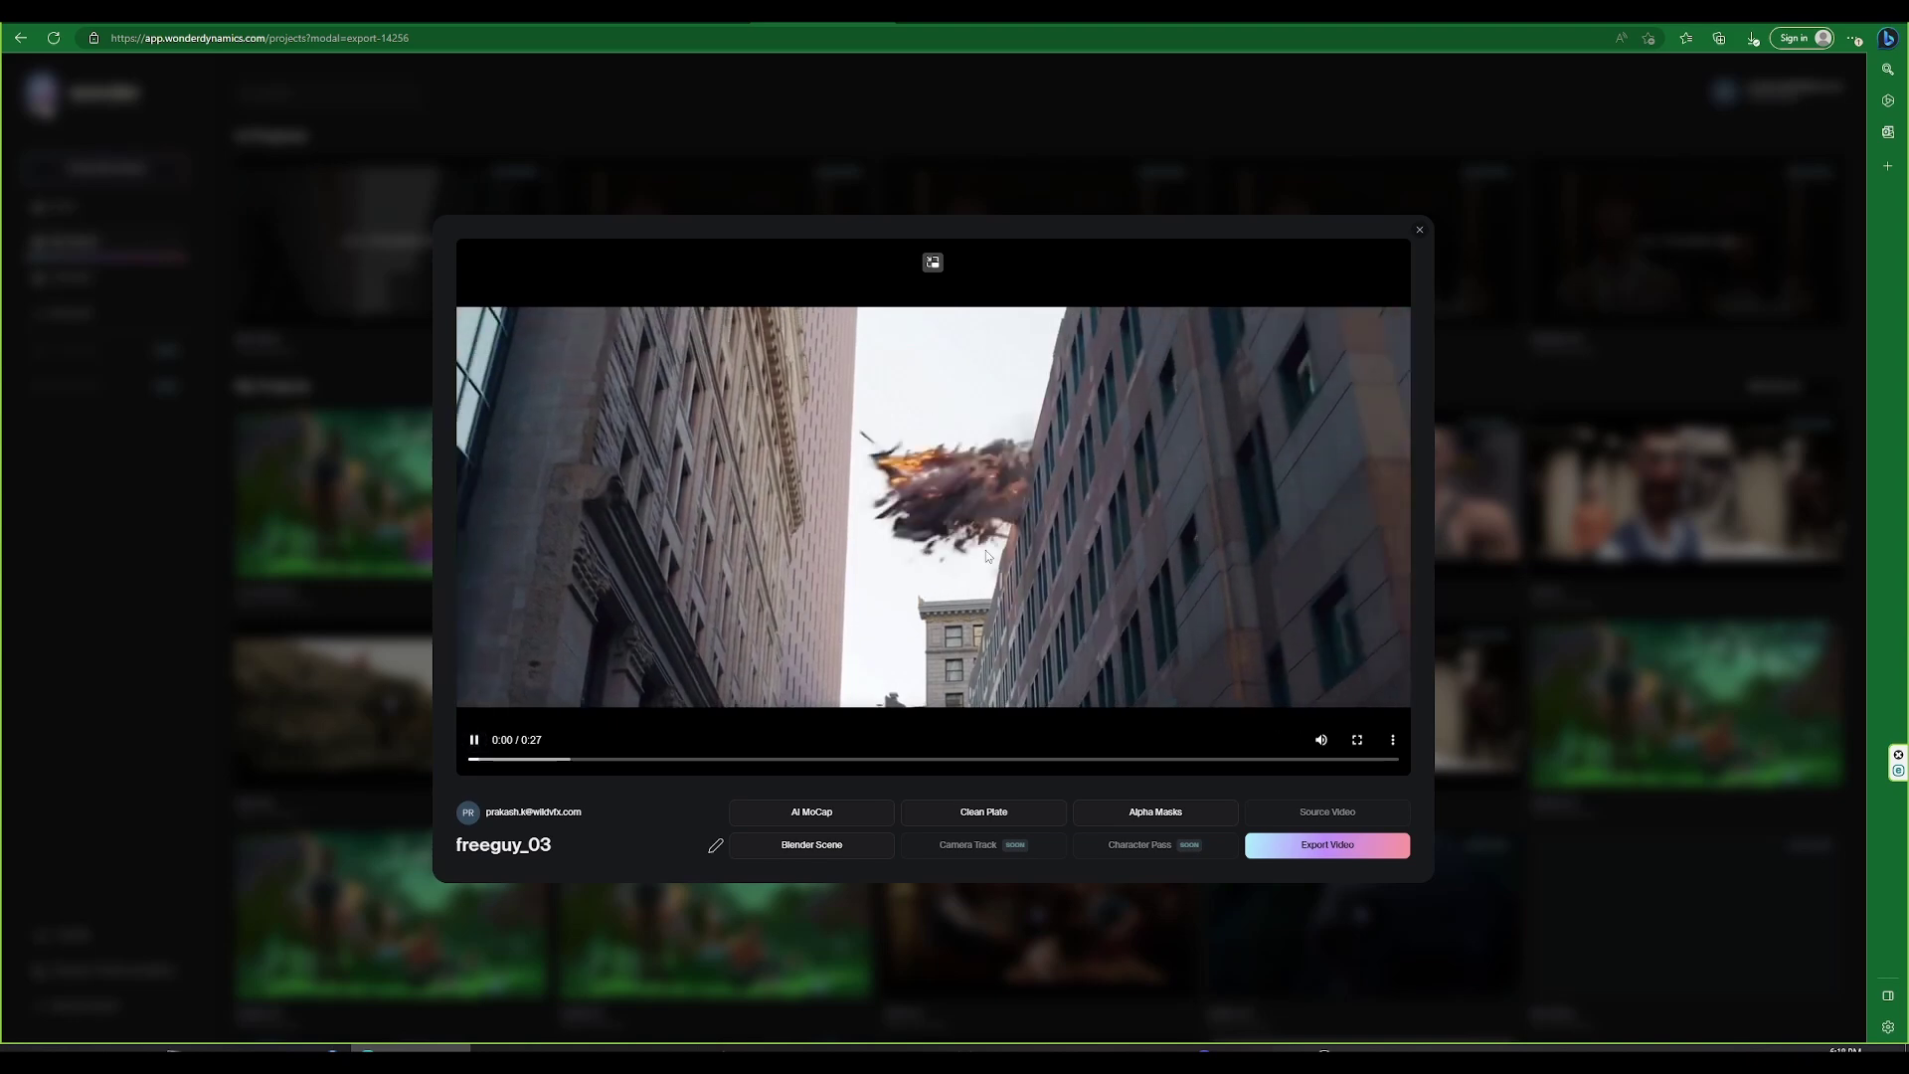